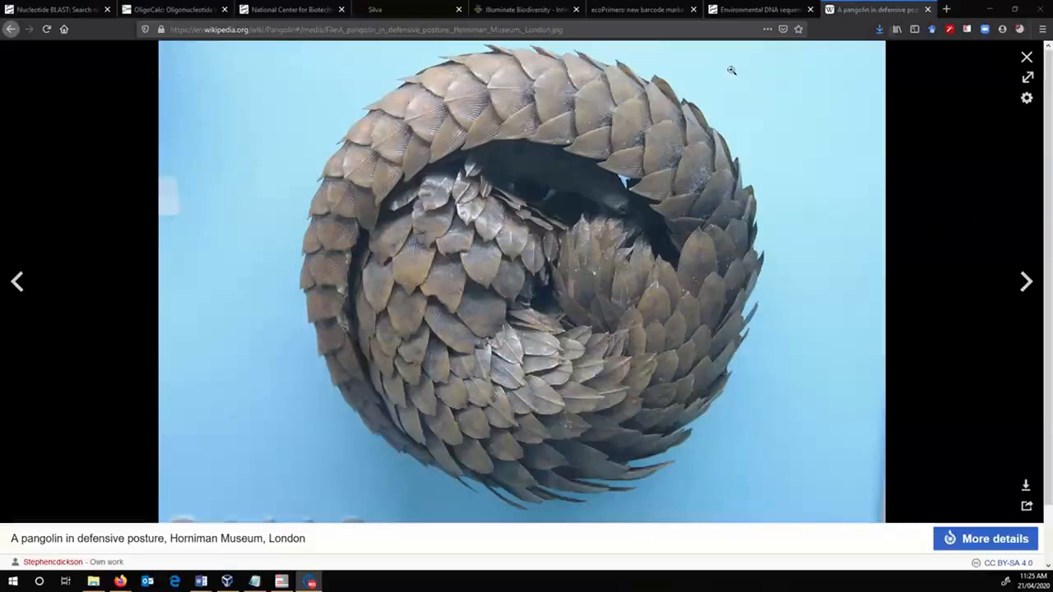
# - Close the enlarged pangolin photo and skim the Wikipedia Pangolin article, including its taxonomy, diet and threats sections
pyautogui.click(1026, 59)
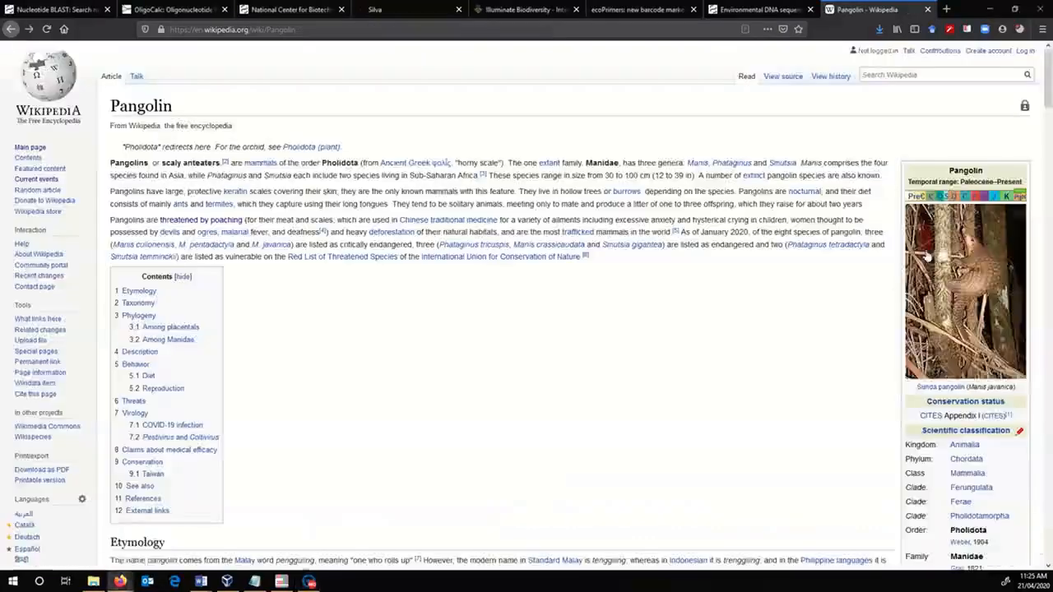
pyautogui.scroll(-15, 781, 315)
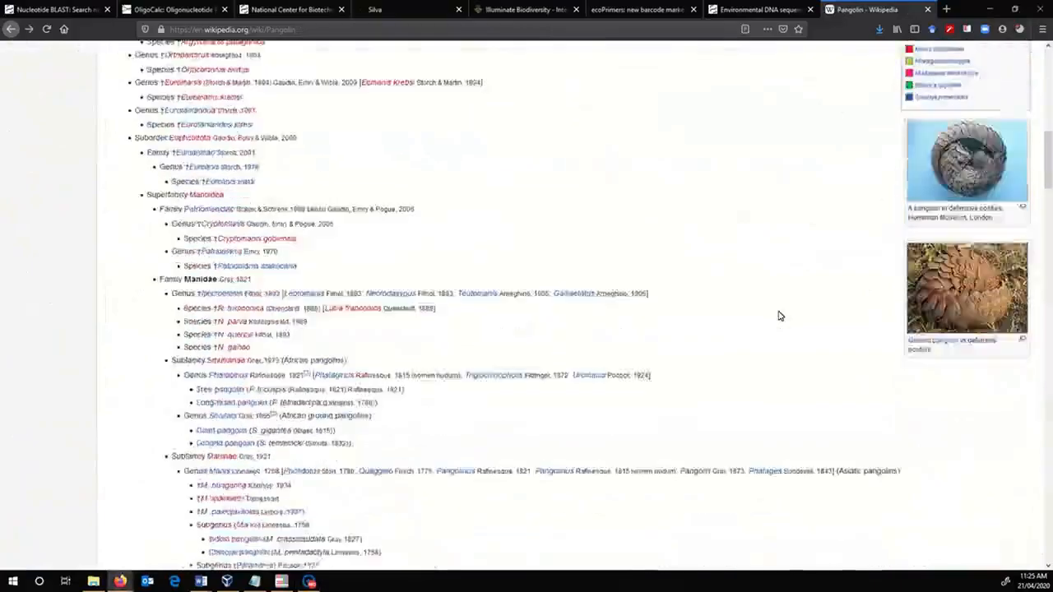
pyautogui.scroll(-15, 781, 315)
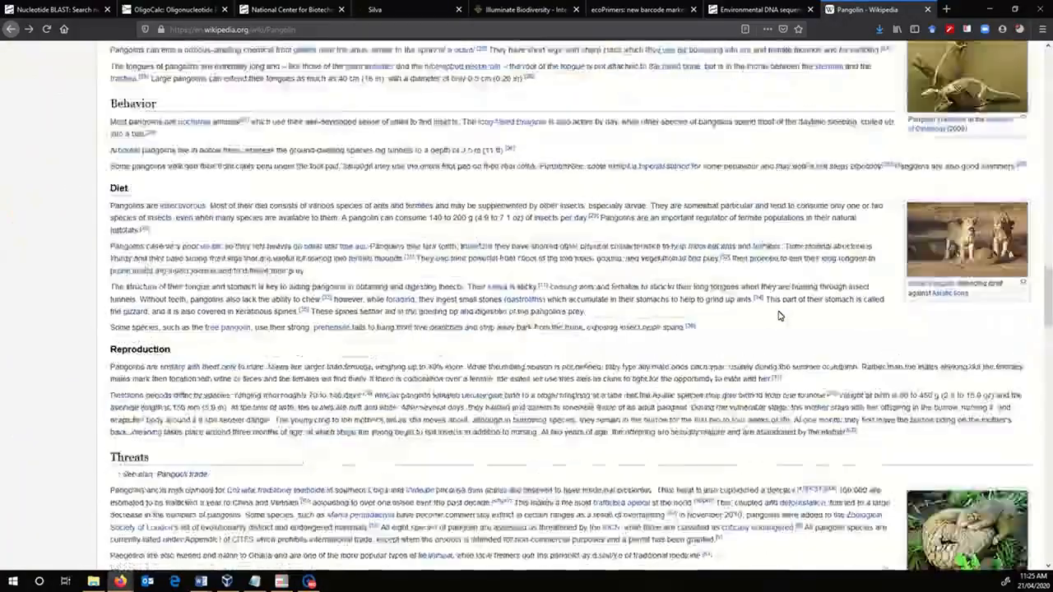
pyautogui.scroll(20, 779, 311)
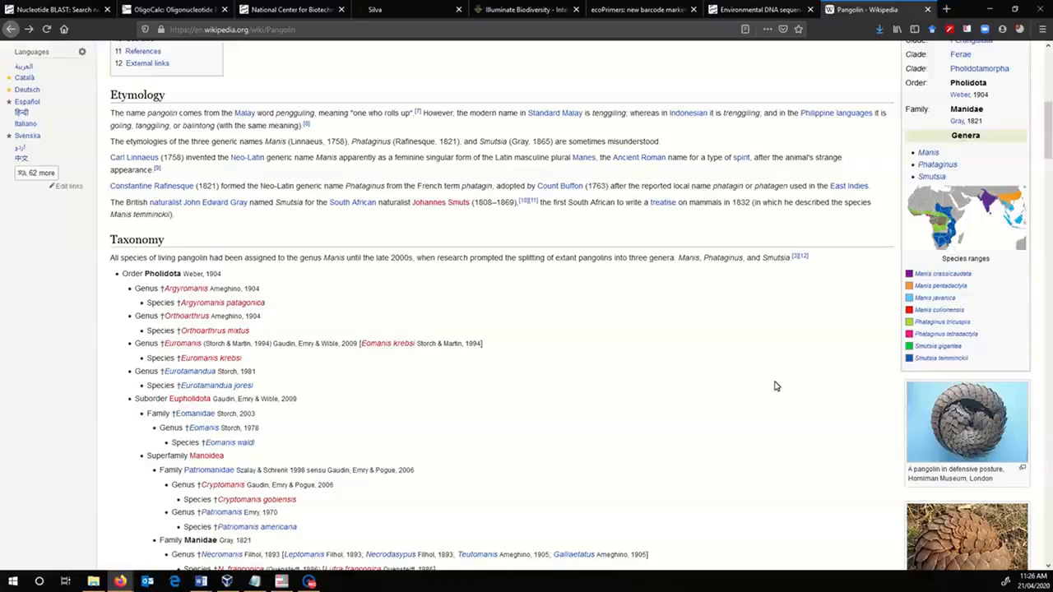
pyautogui.scroll(1, 775, 384)
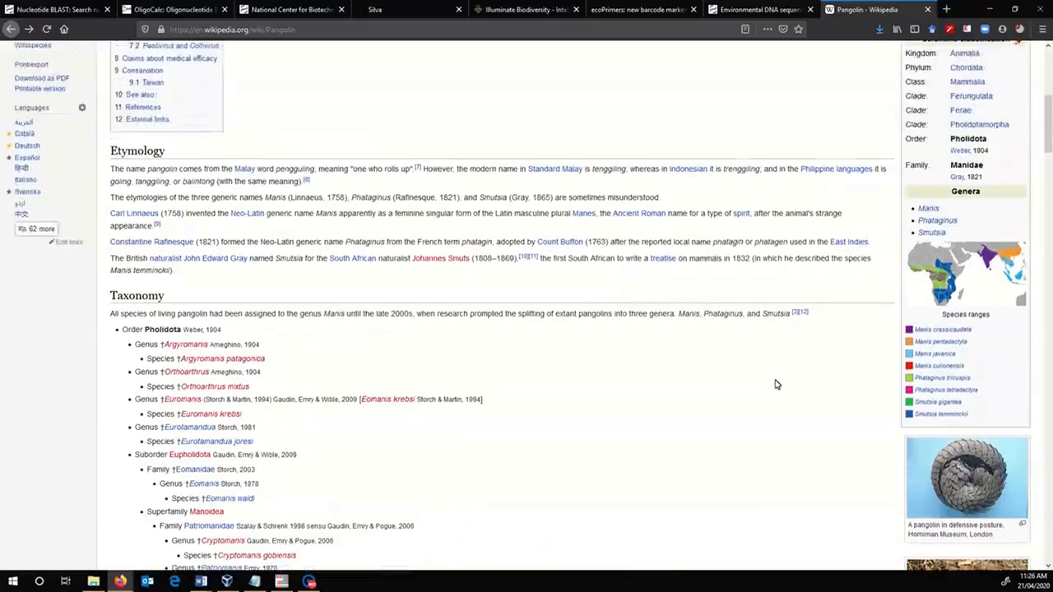
pyautogui.scroll(2, 778, 384)
pyautogui.scroll(3, 789, 285)
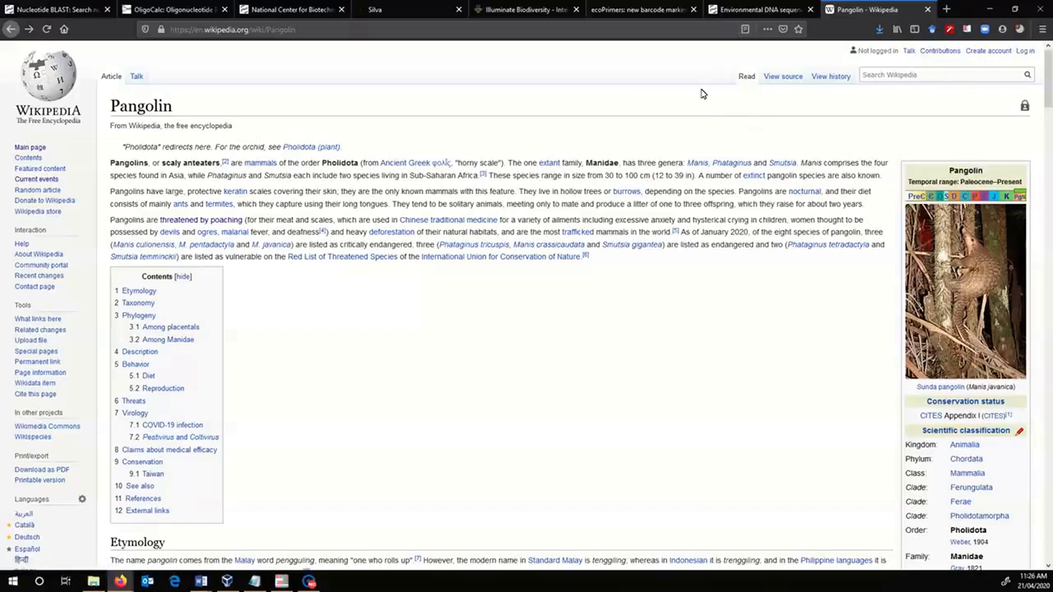
# - Examine the cladogram of Boreoeutheria in the Pangolin article's Phylogeny section for the position of Pholidota
pyautogui.moveTo(624, 245)
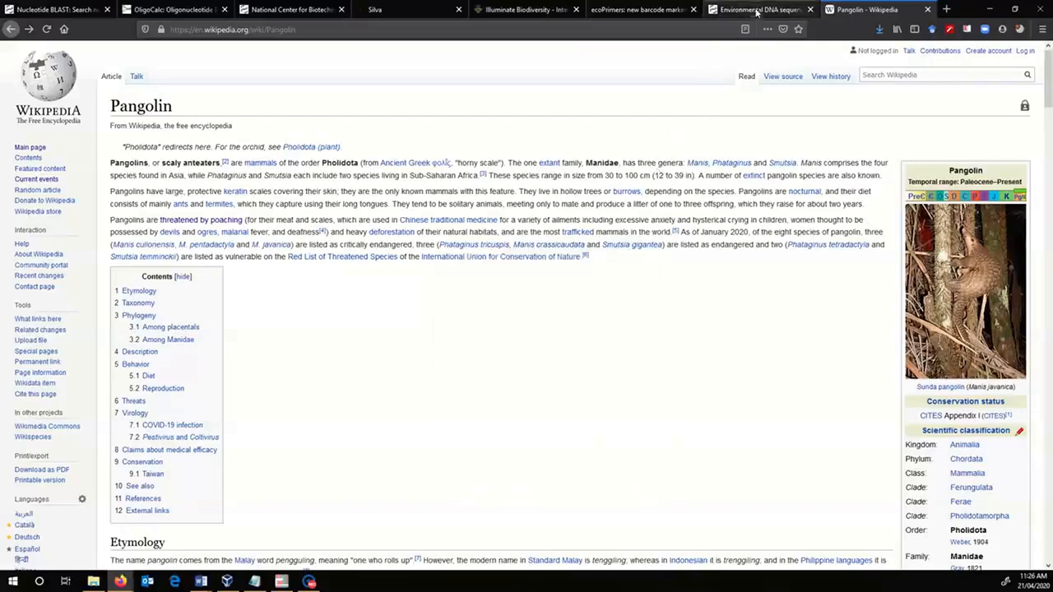
pyautogui.scroll(-20, 813, 400)
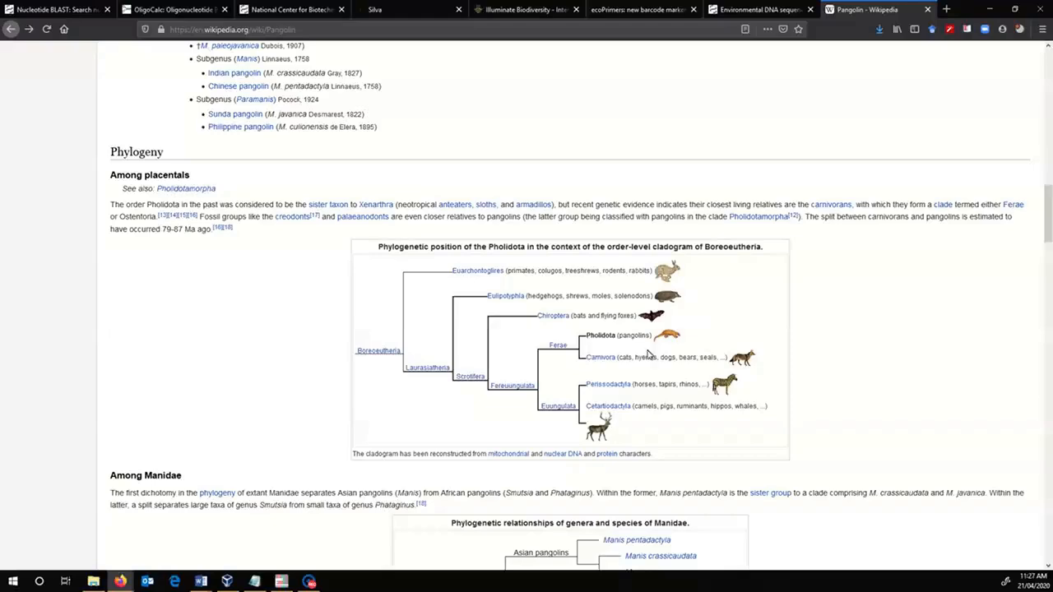
pyautogui.scroll(20, 829, 342)
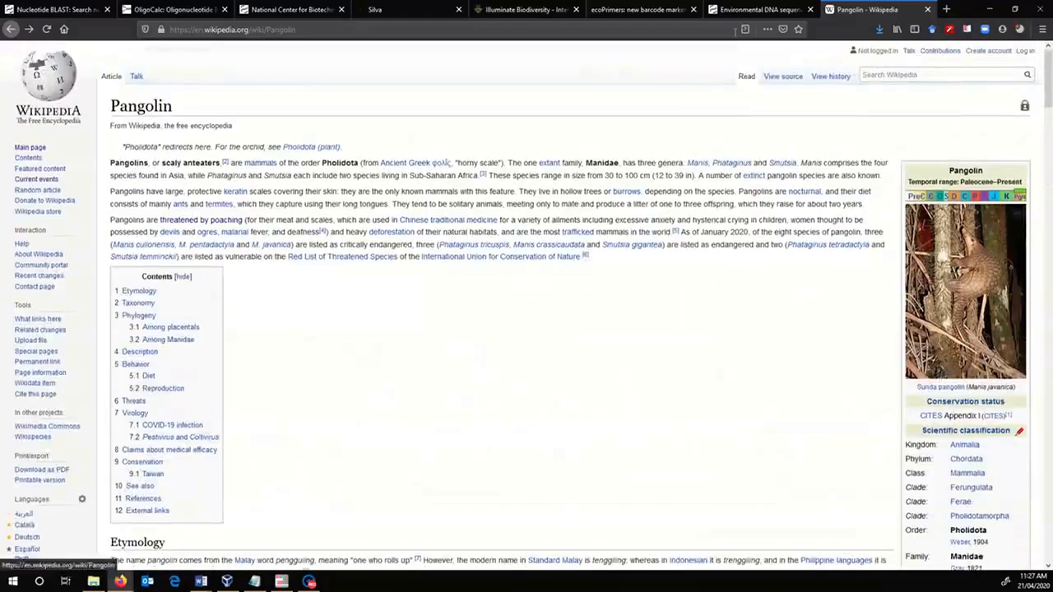
# - Look through the open eutardigrade primer article, ecoPrimers and NCBI pages, returning to the eutardigrade primer article
pyautogui.click(762, 9)
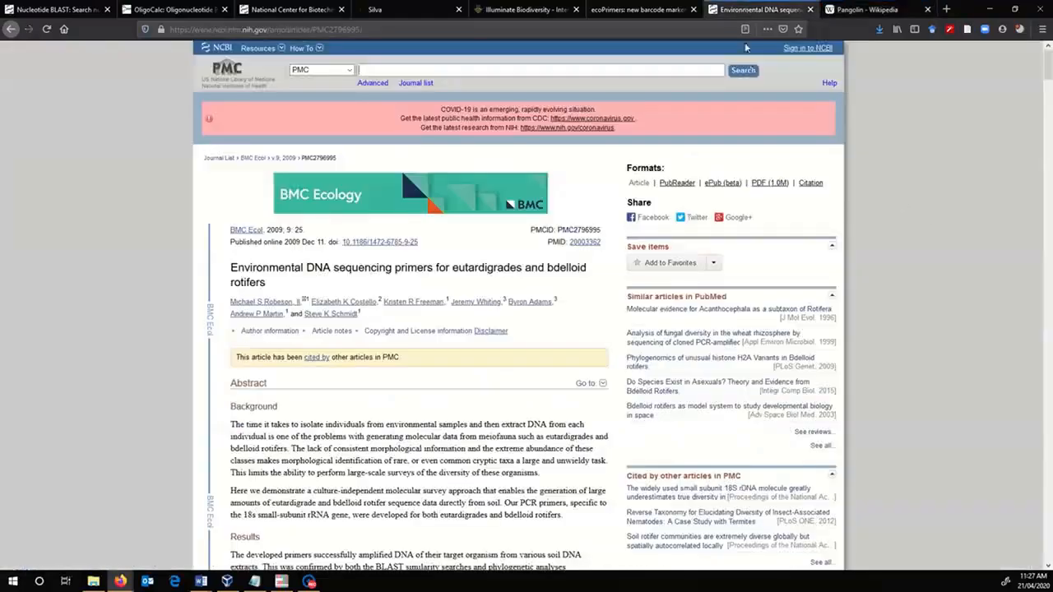
pyautogui.click(640, 9)
pyautogui.click(311, 9)
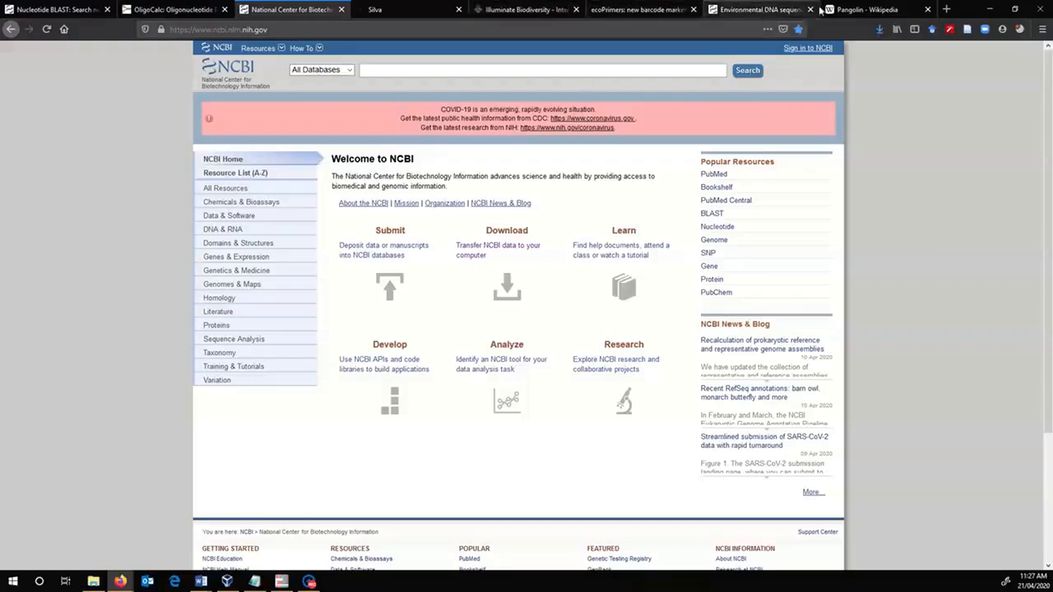
pyautogui.click(630, 10)
pyautogui.click(759, 9)
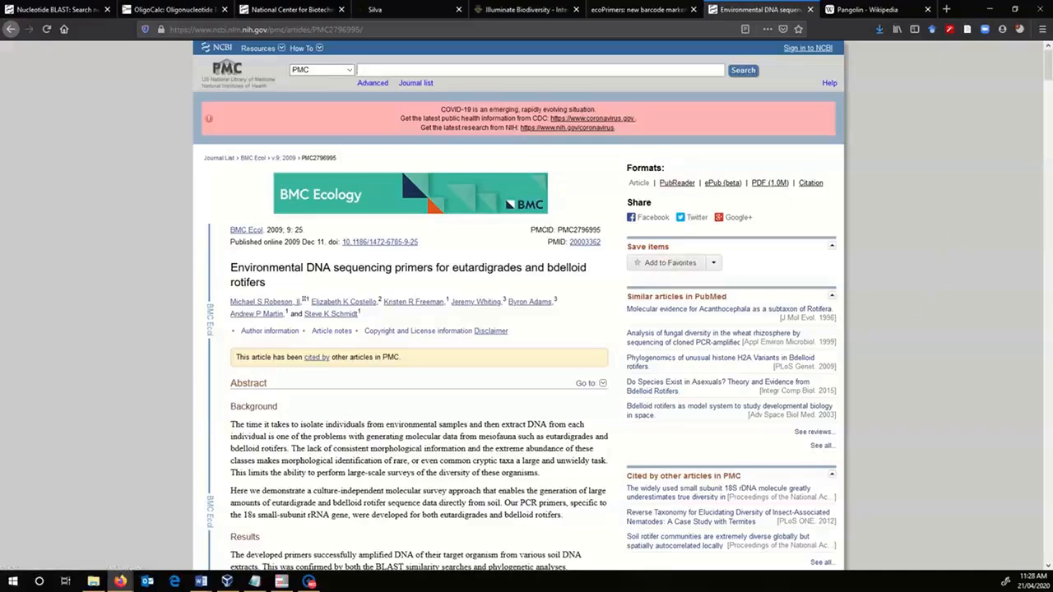
# - Reopen the eutardigrade primer article from the Google results for "group-specific PCR primers tardigrade" and examine its gel images in Figures 1 and 2
pyautogui.click(11, 29)
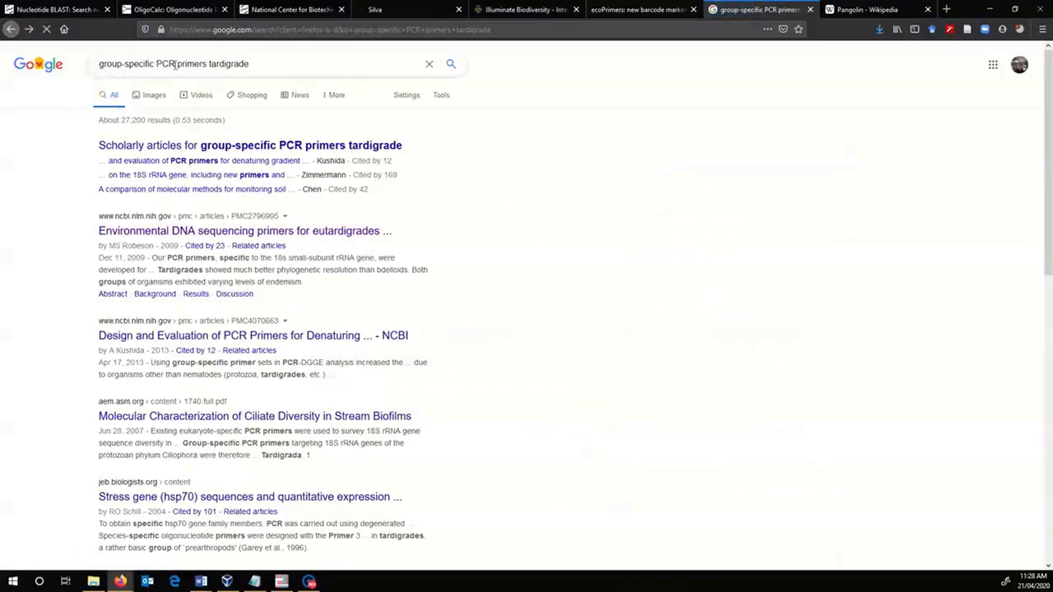
pyautogui.click(298, 232)
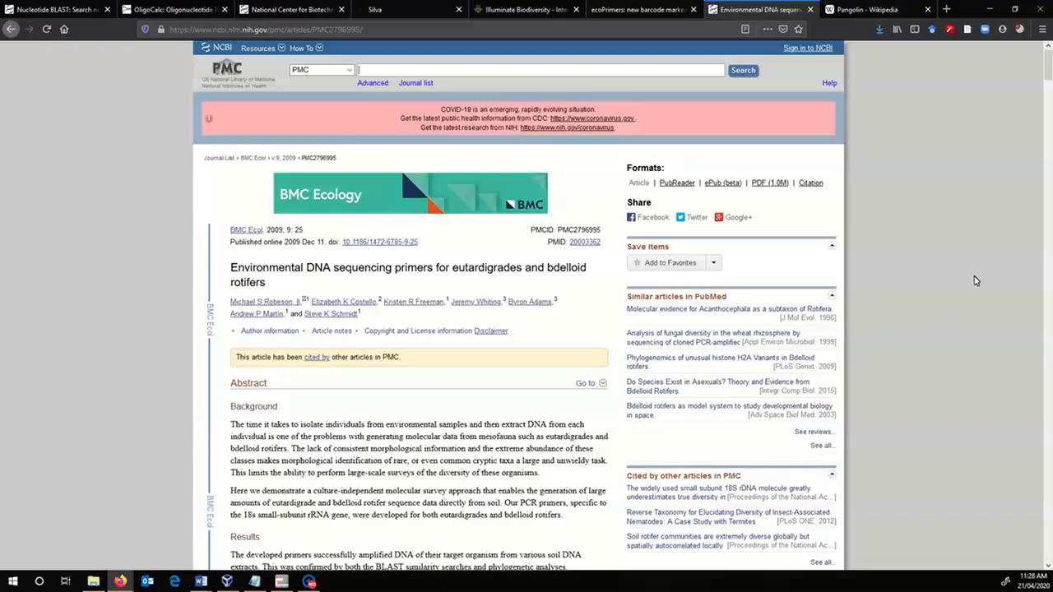
pyautogui.scroll(-5, 975, 281)
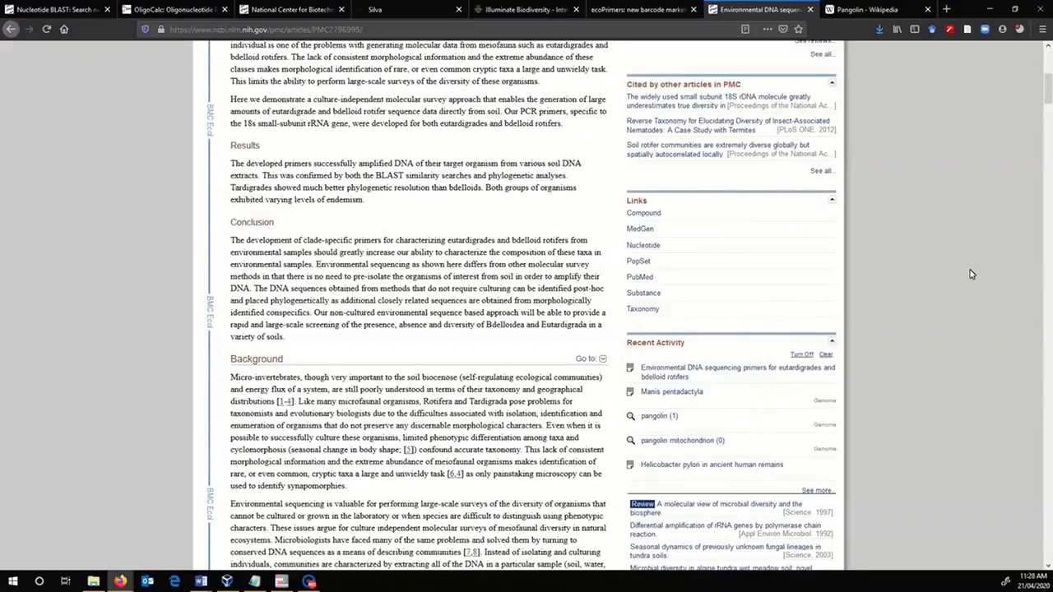
pyautogui.scroll(-15, 968, 287)
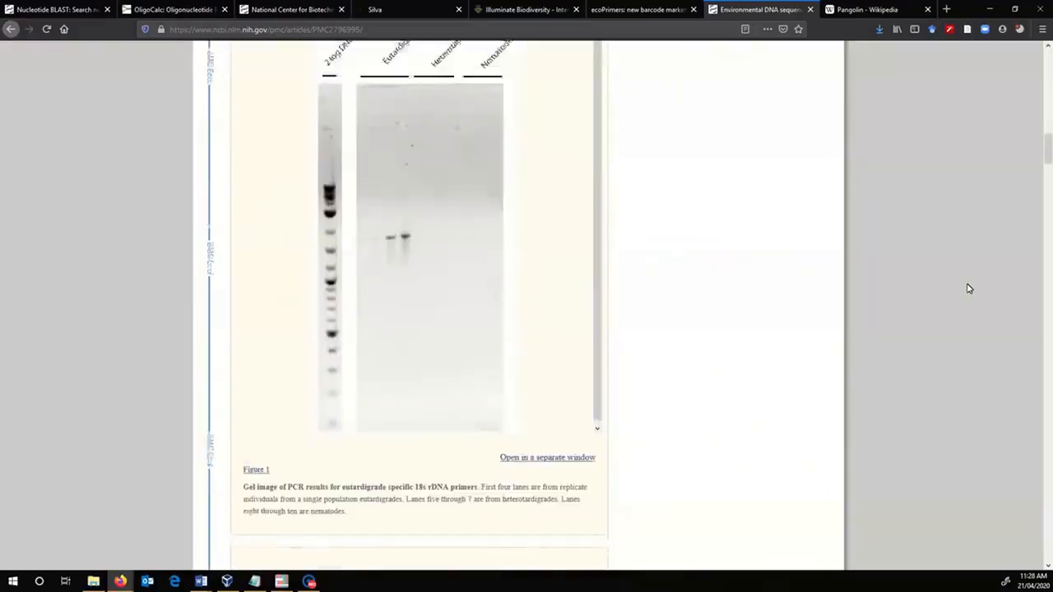
pyautogui.scroll(-5, 968, 287)
pyautogui.scroll(-2, 968, 288)
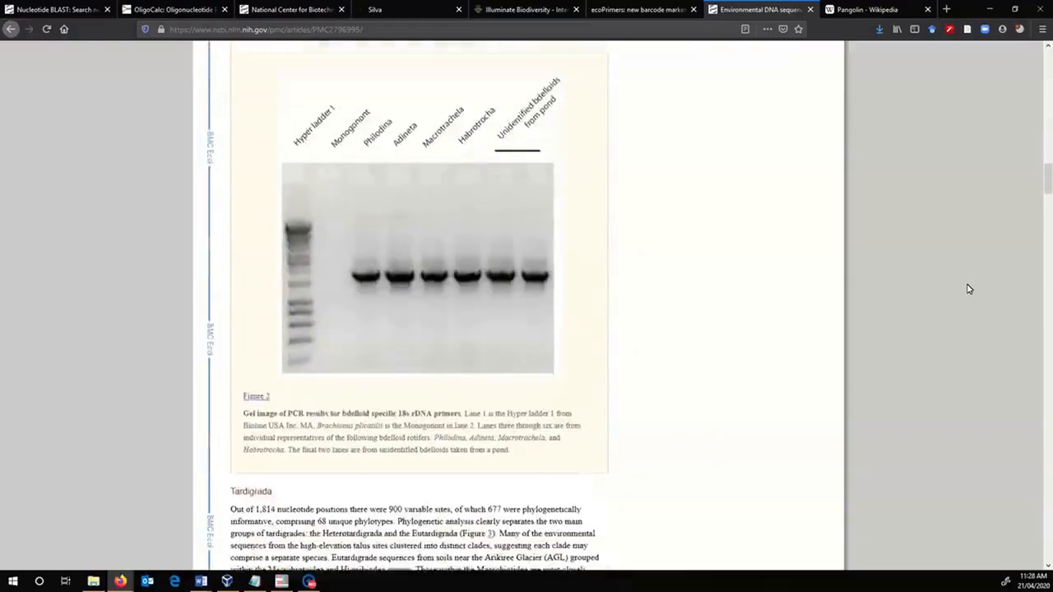
pyautogui.scroll(5, 969, 288)
pyautogui.scroll(3, 969, 288)
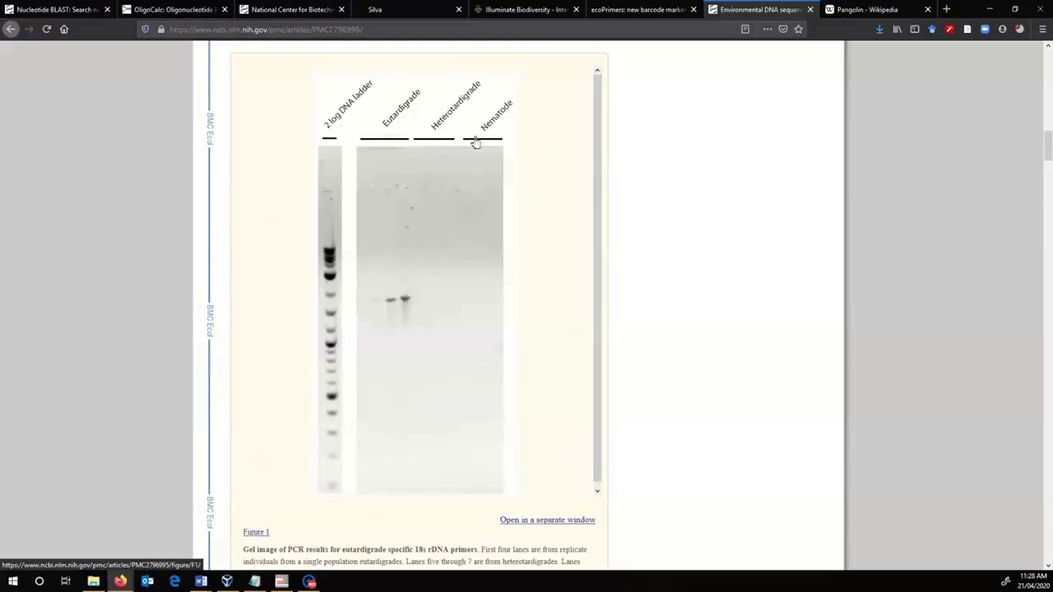
pyautogui.scroll(-1, 533, 284)
pyautogui.scroll(-10, 663, 340)
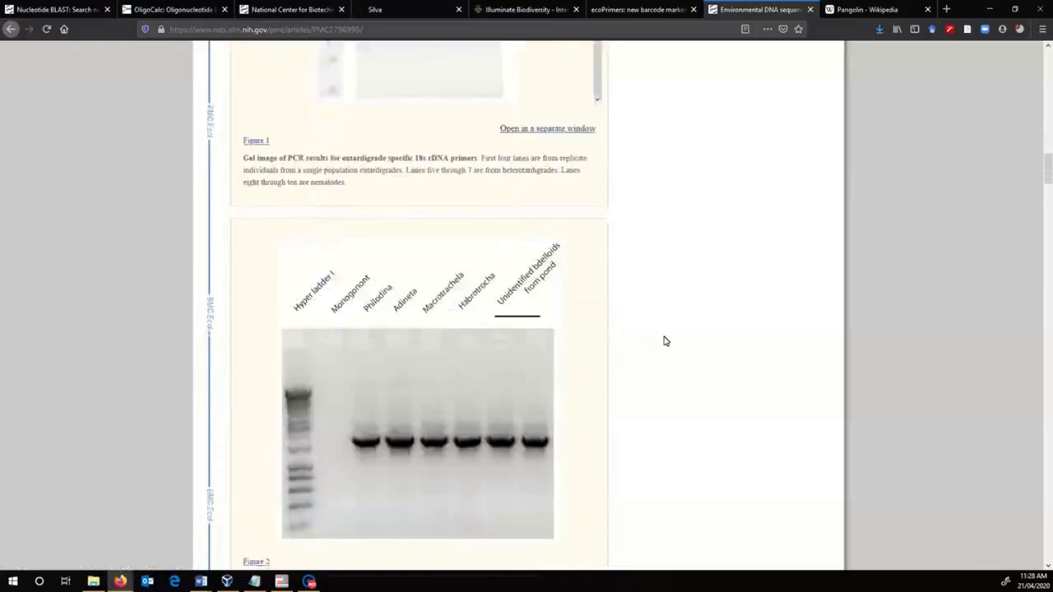
# - Examine the tardigrade and bdelloid rotifer cladograms in Figures 3 and 4, and close the article
pyautogui.scroll(-5, 665, 340)
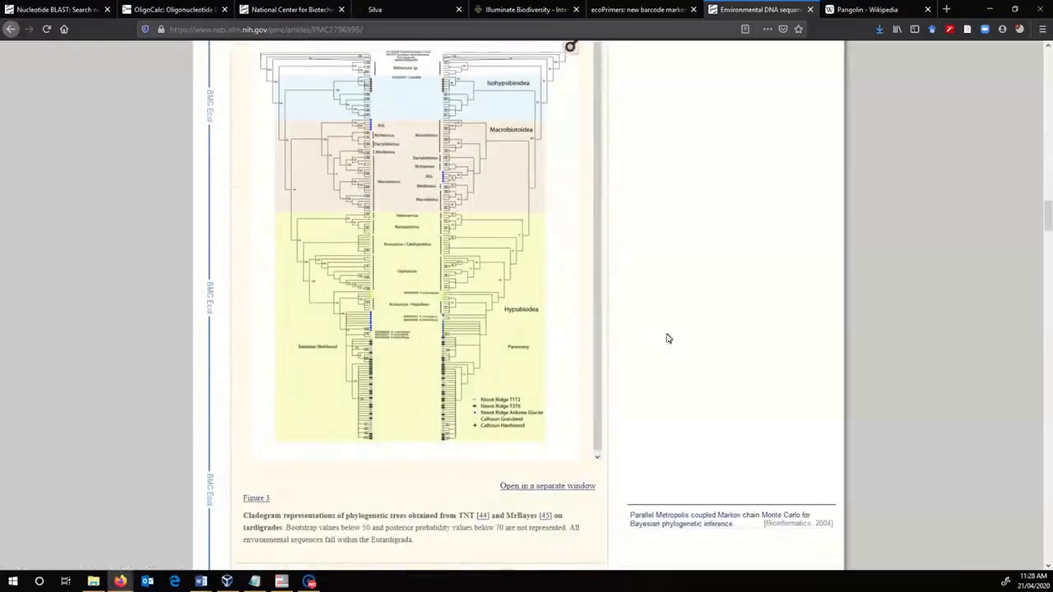
pyautogui.scroll(1, 576, 317)
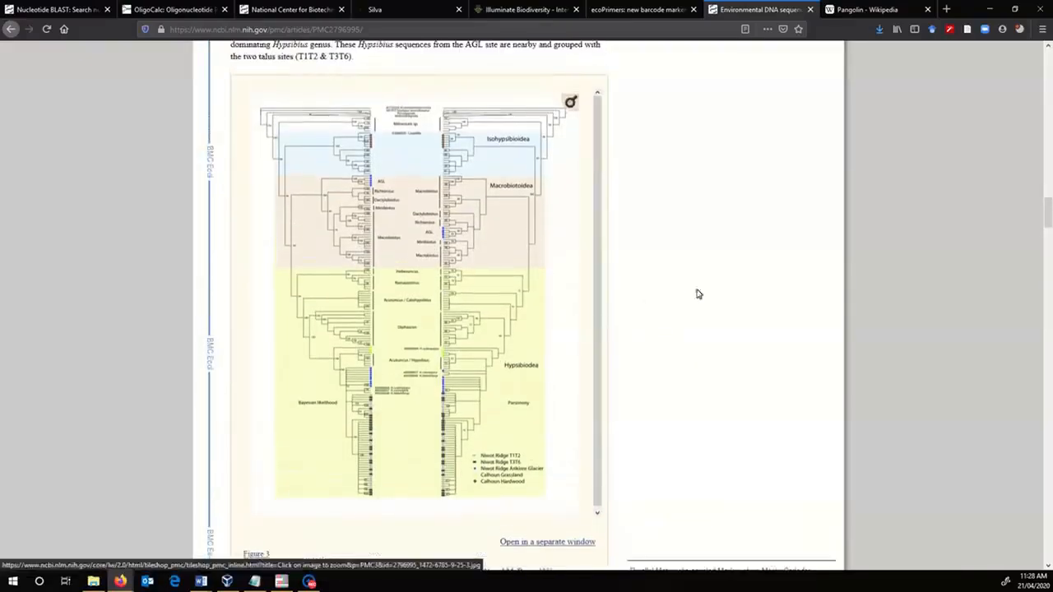
pyautogui.scroll(-5, 703, 304)
pyautogui.scroll(-4, 751, 314)
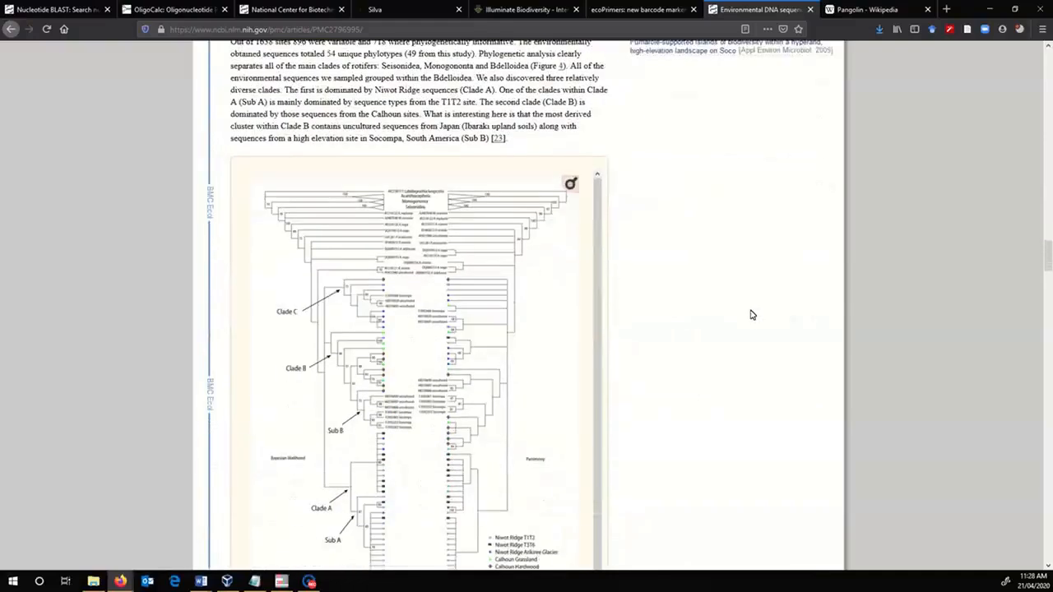
pyautogui.scroll(-3, 751, 315)
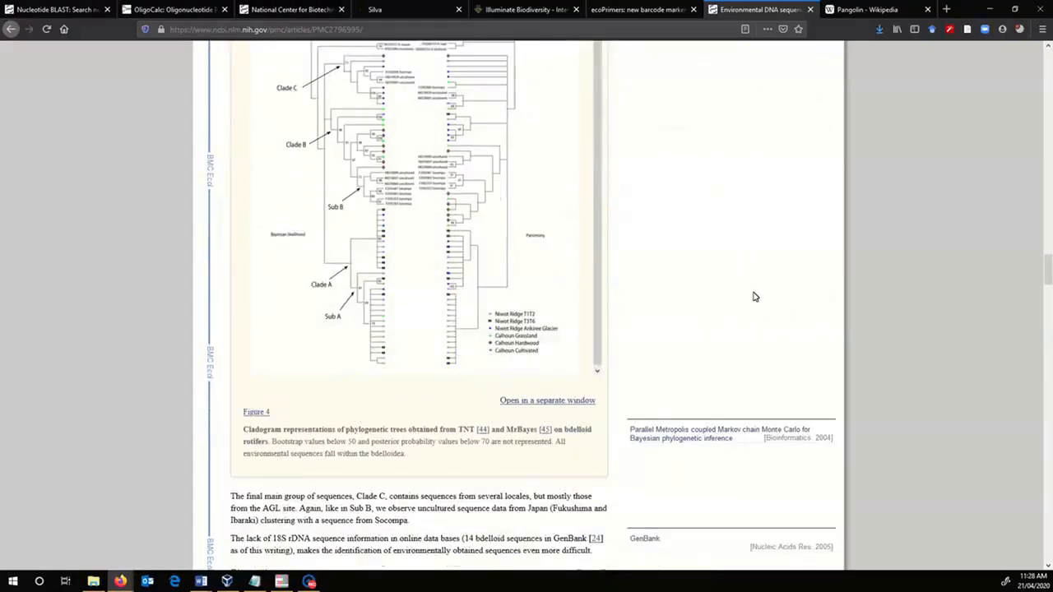
pyautogui.scroll(2, 753, 296)
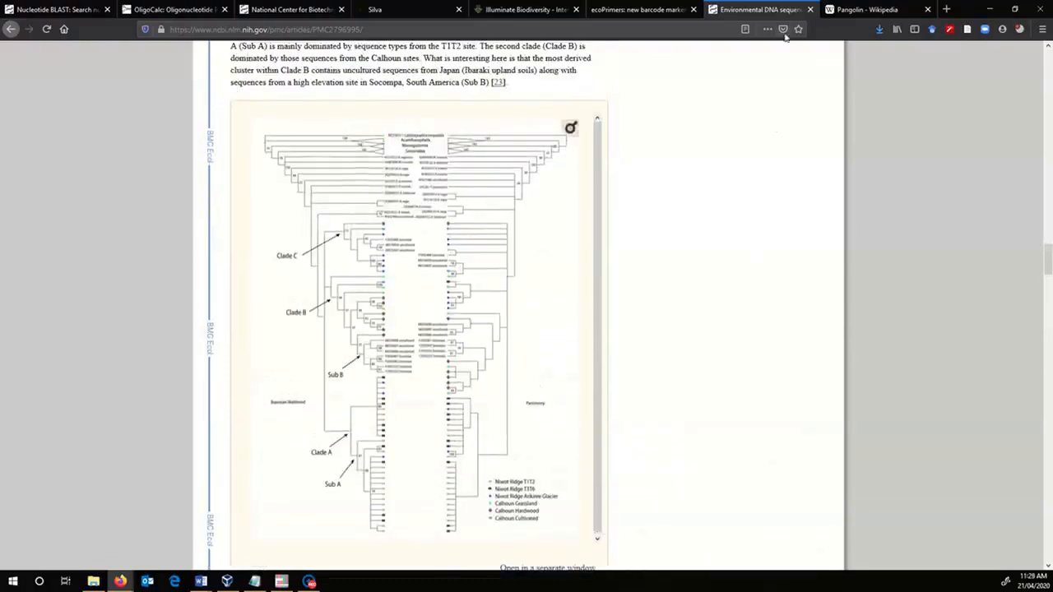
pyautogui.click(809, 9)
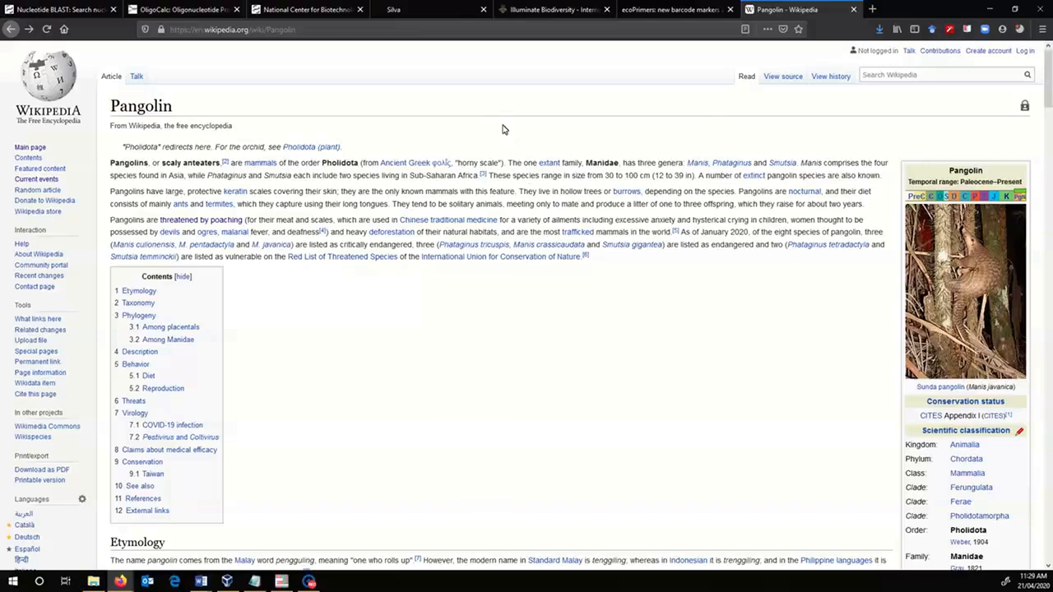
# - View the International Barcode of Life home page and look over the SILVA rRNA database home page
pyautogui.click(557, 15)
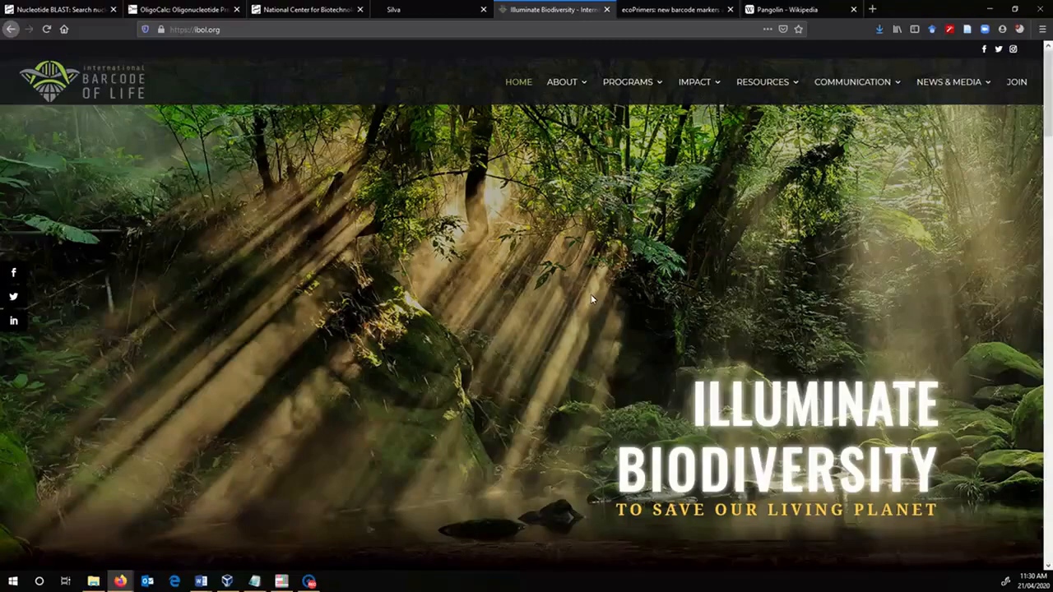
pyautogui.click(444, 10)
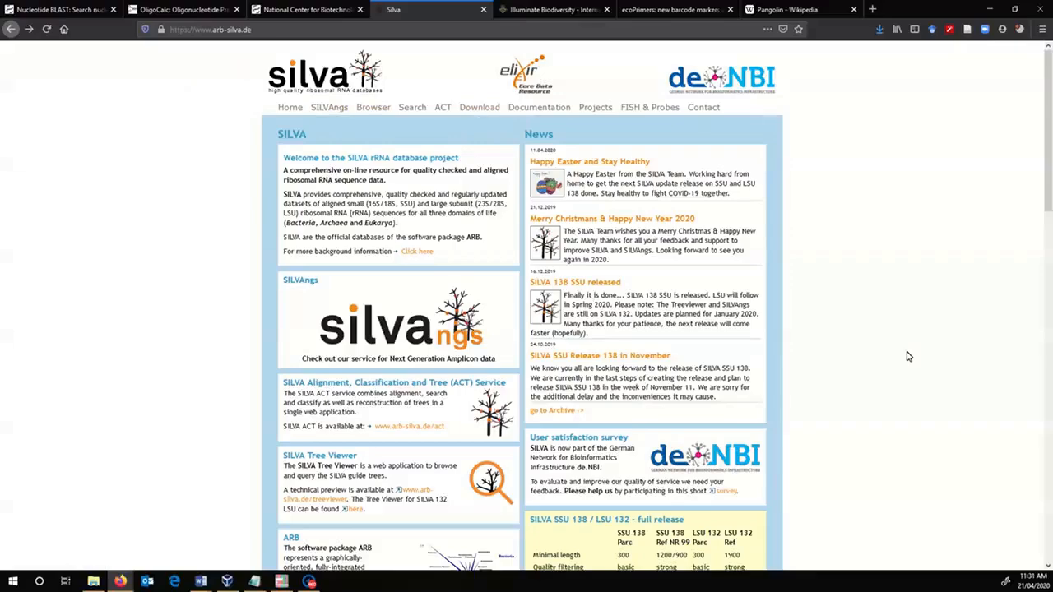
pyautogui.scroll(-5, 908, 356)
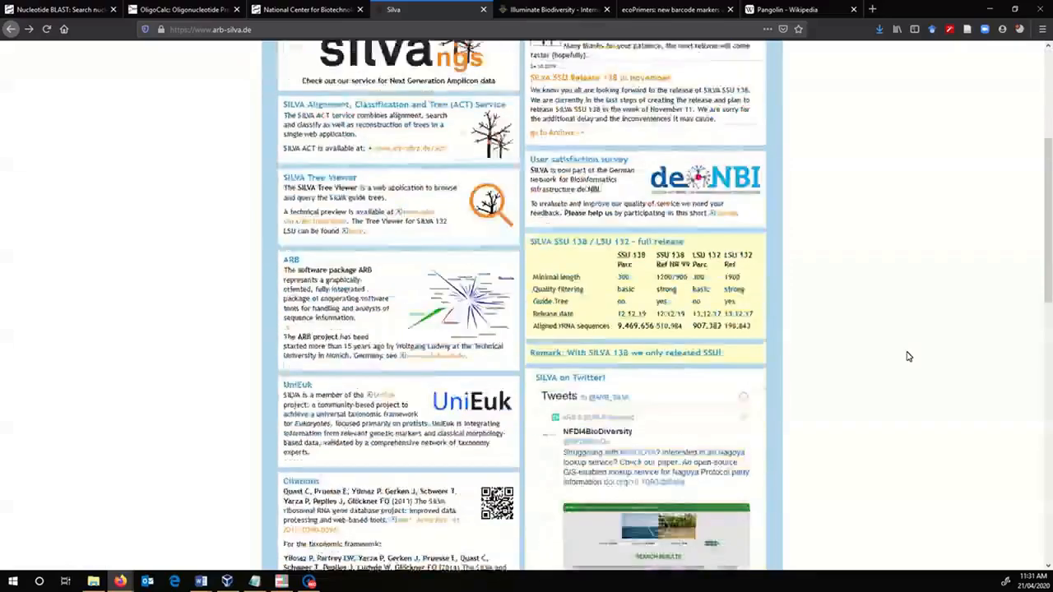
pyautogui.scroll(5, 908, 356)
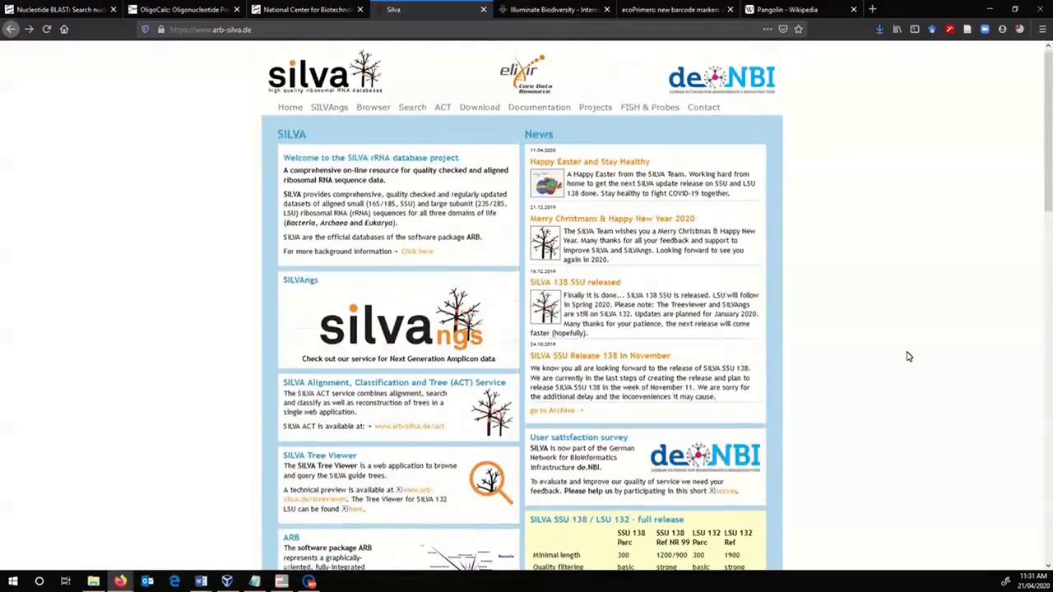
# - Open SILVA's TestPrime tool and review its primer form, feature description and example primer pairs
pyautogui.moveTo(404, 110)
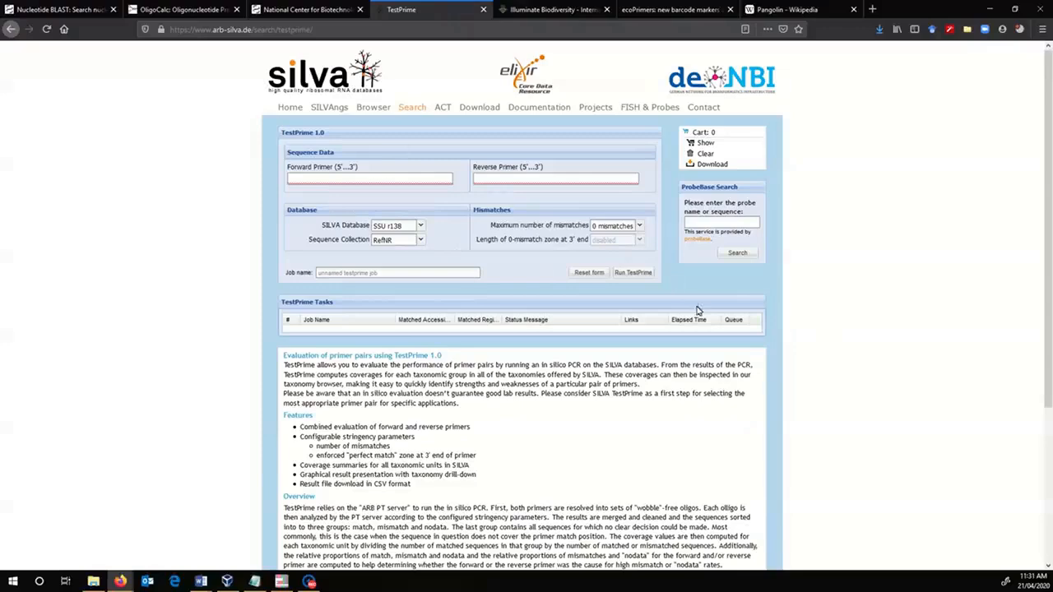
pyautogui.scroll(-3, 764, 338)
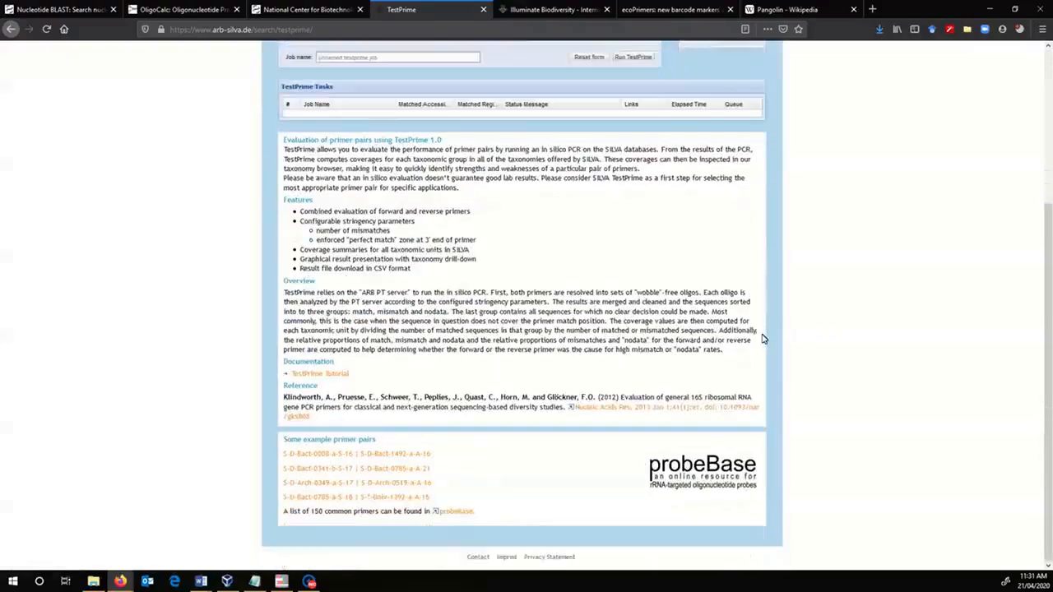
pyautogui.scroll(2, 764, 339)
pyautogui.scroll(-2, 764, 338)
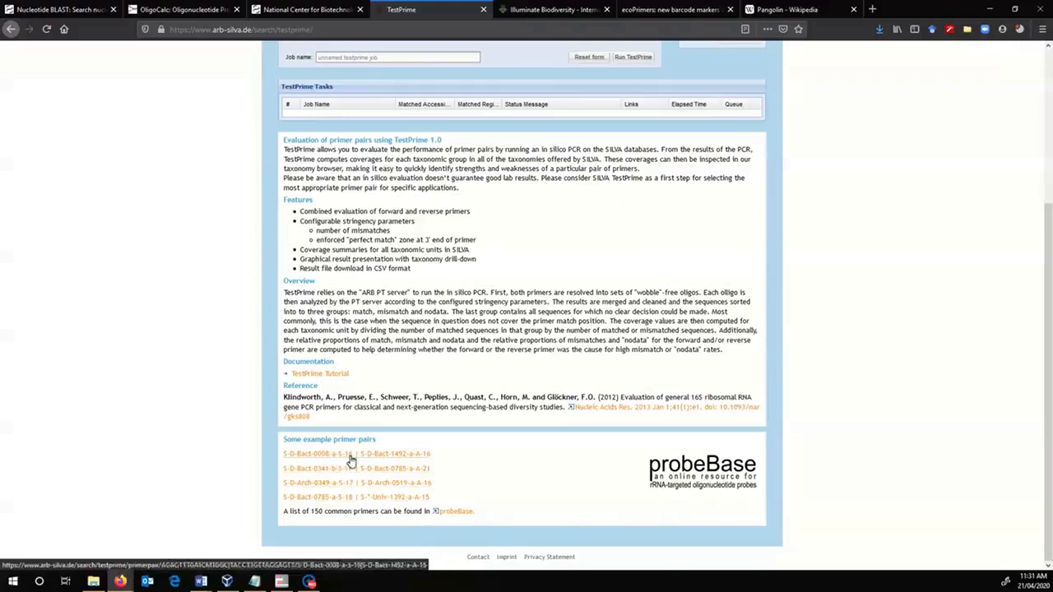
pyautogui.scroll(3, 459, 479)
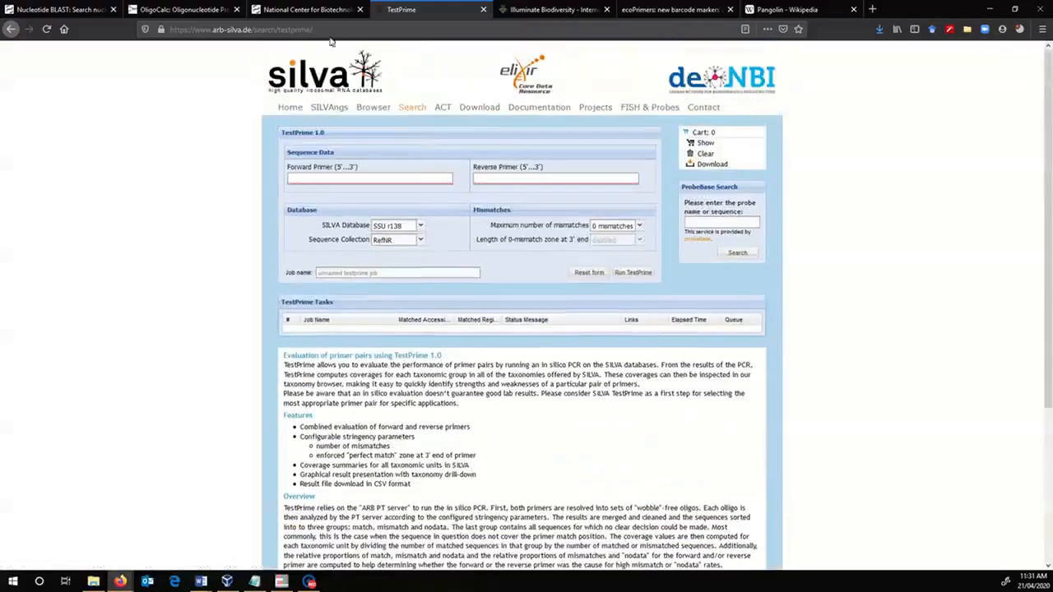
# - Return to the SILVA home page and switch to the NCBI home page
pyautogui.click(313, 80)
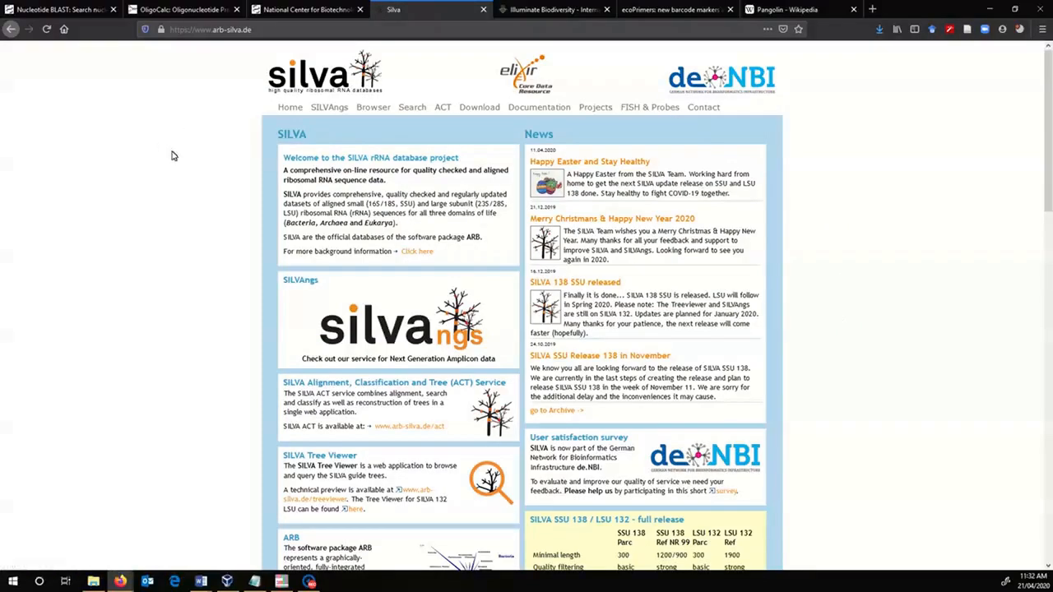
pyautogui.click(307, 9)
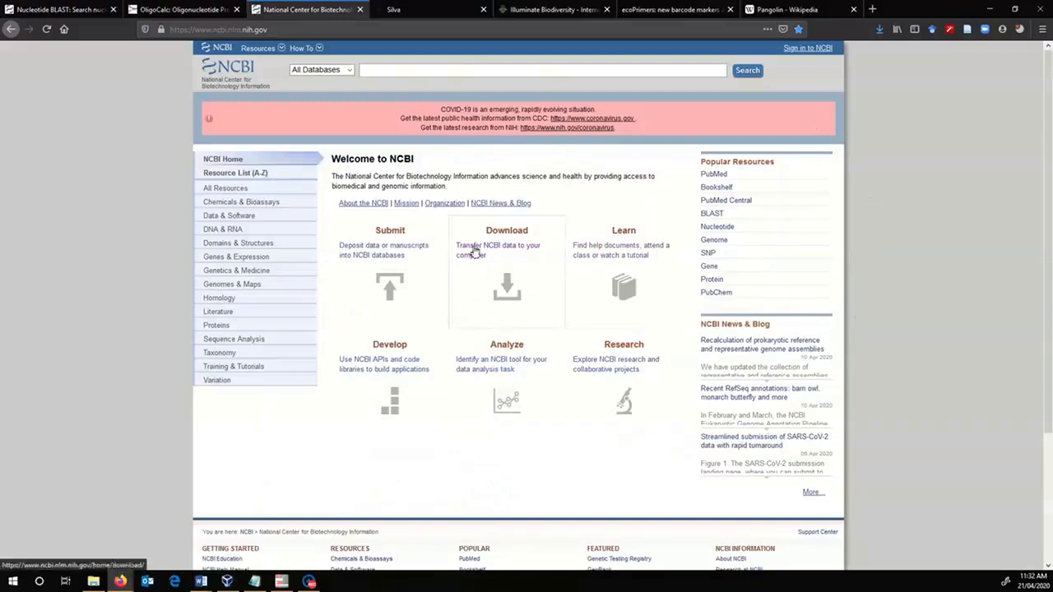
# - Search the Genome database for pangolin and open the Manis pentadactyla mitochondrion record JN411577.1 from its organelle report
pyautogui.click(350, 73)
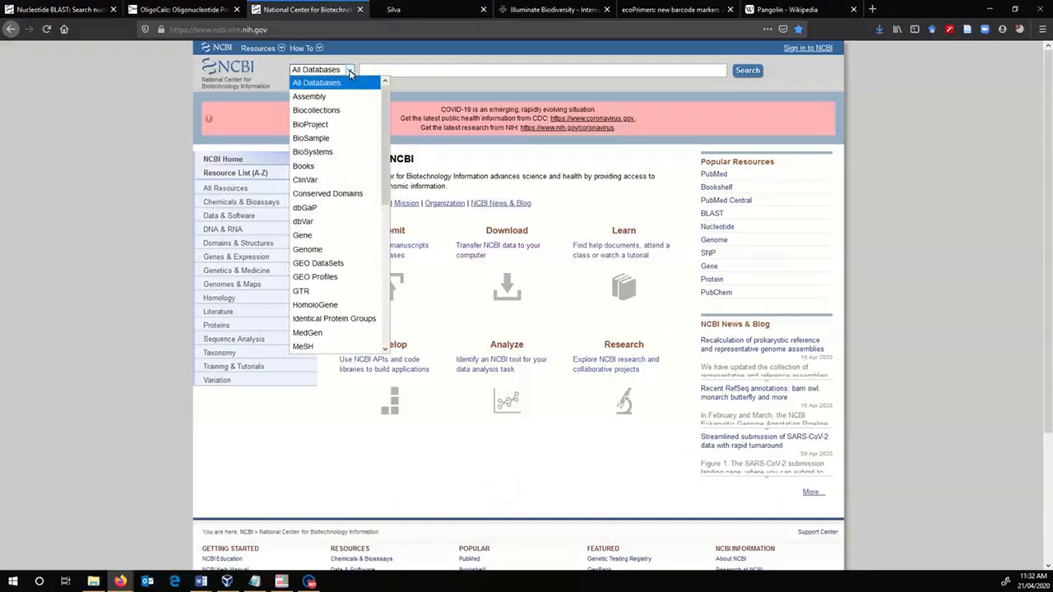
pyautogui.click(349, 250)
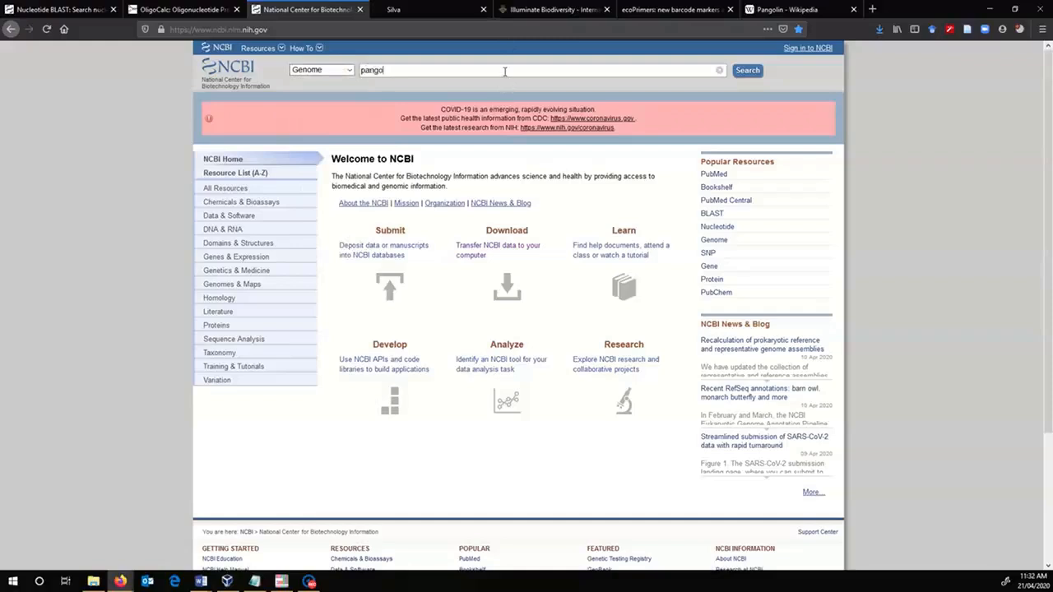
pyautogui.press('Return')
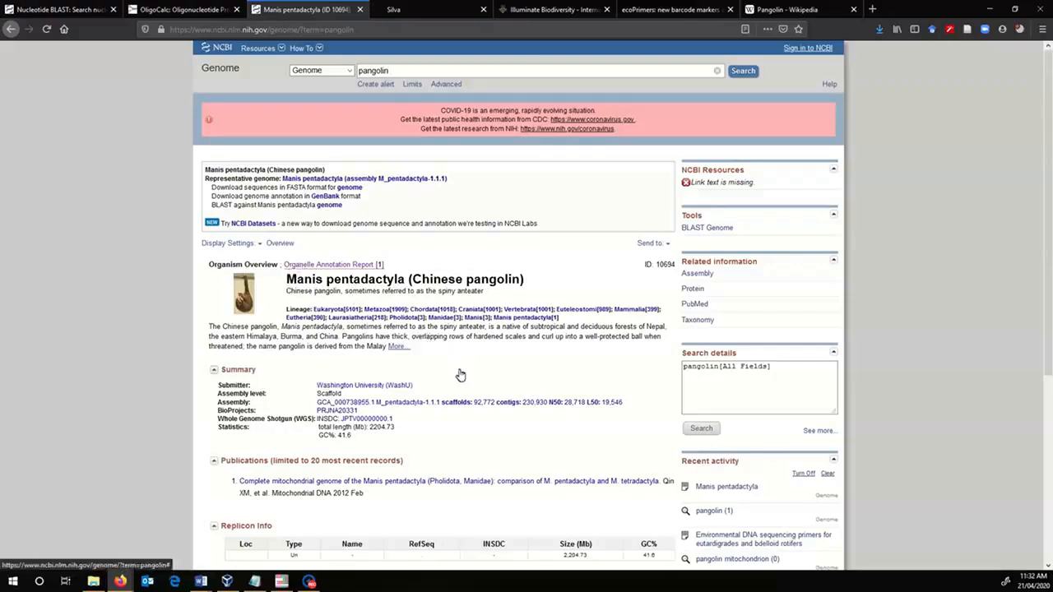
pyautogui.click(362, 268)
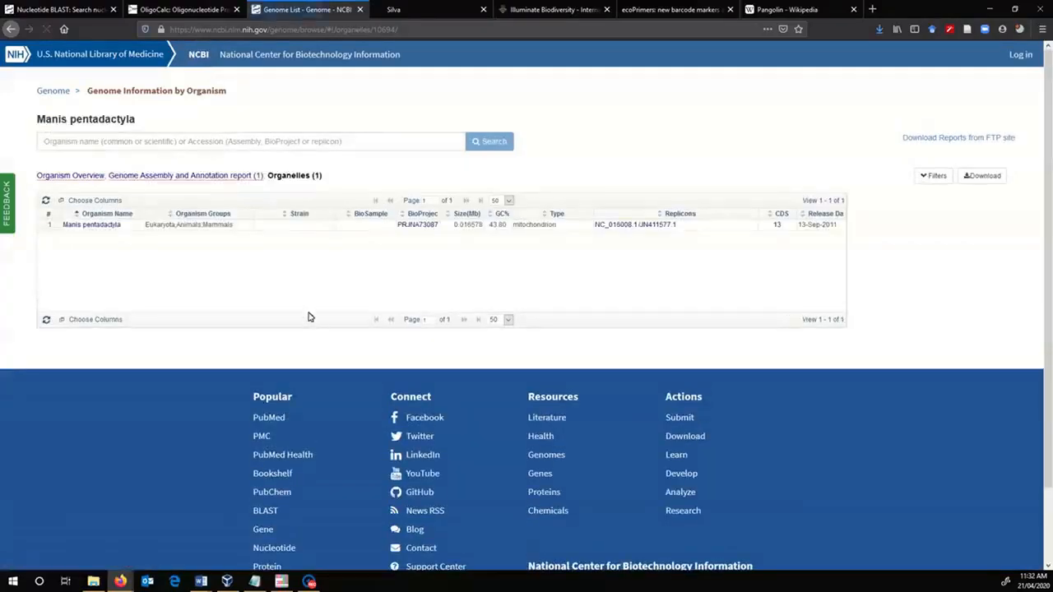
pyautogui.click(659, 228)
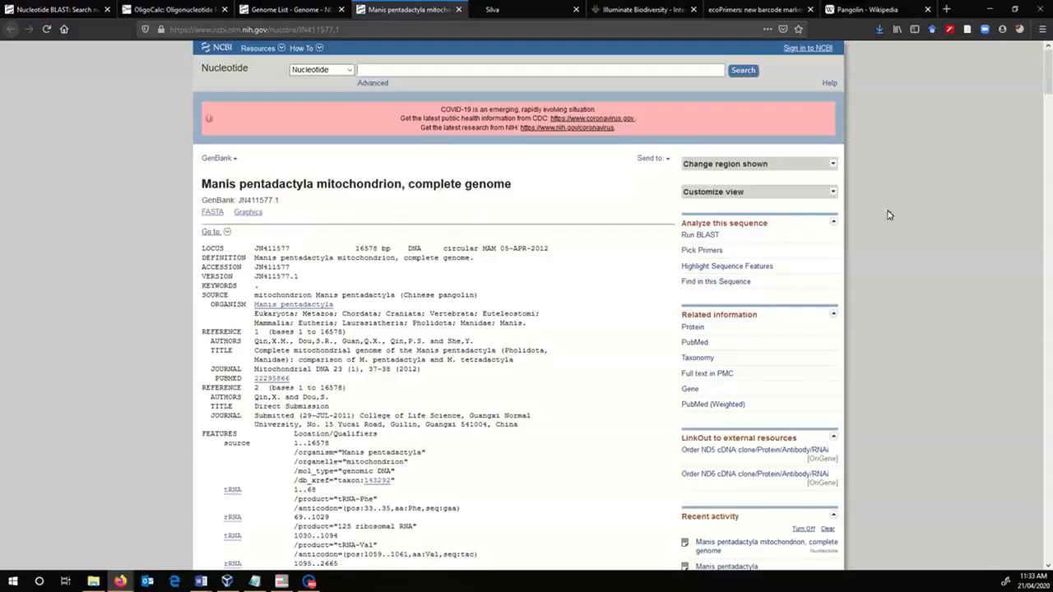
# - Find the 16S ribosomal RNA feature at 1095..2665 in the mitochondrial record and display that region in FASTA format
pyautogui.moveTo(1048, 79); pyautogui.dragTo(1038, 154)
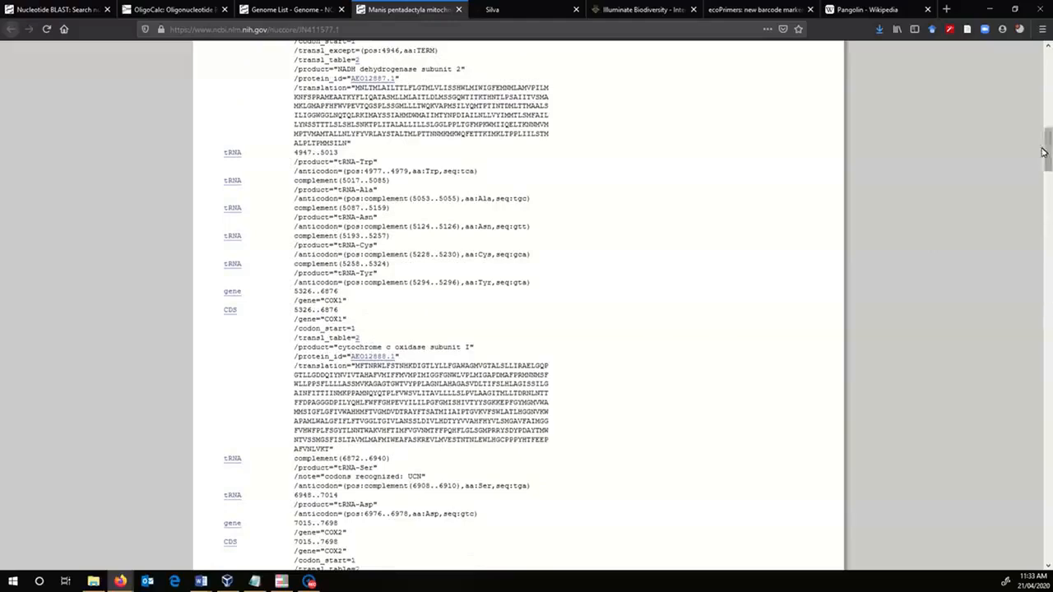
pyautogui.moveTo(1049, 148); pyautogui.dragTo(1049, 110)
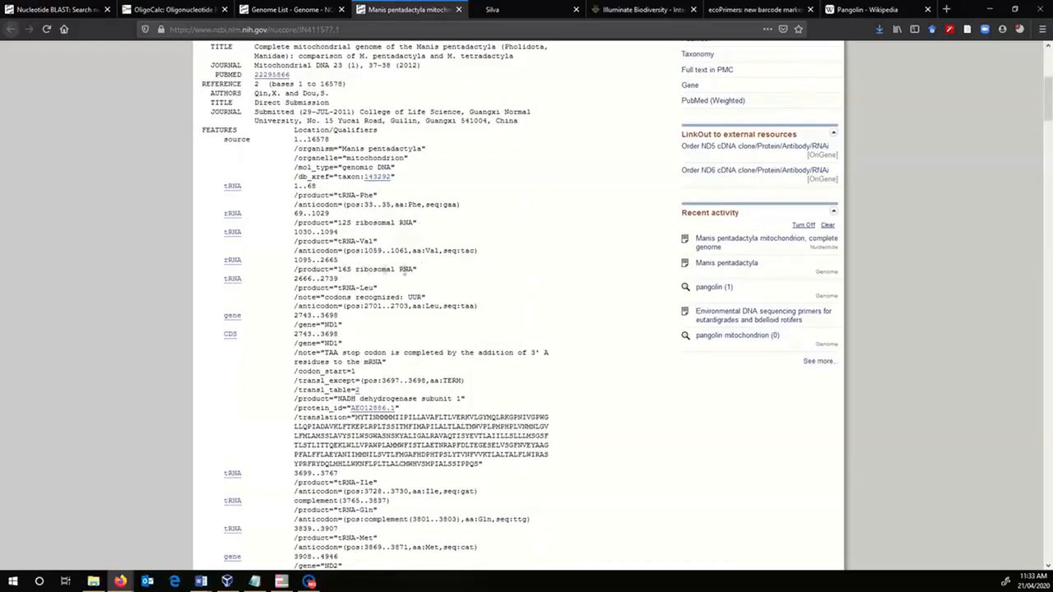
pyautogui.click(233, 260)
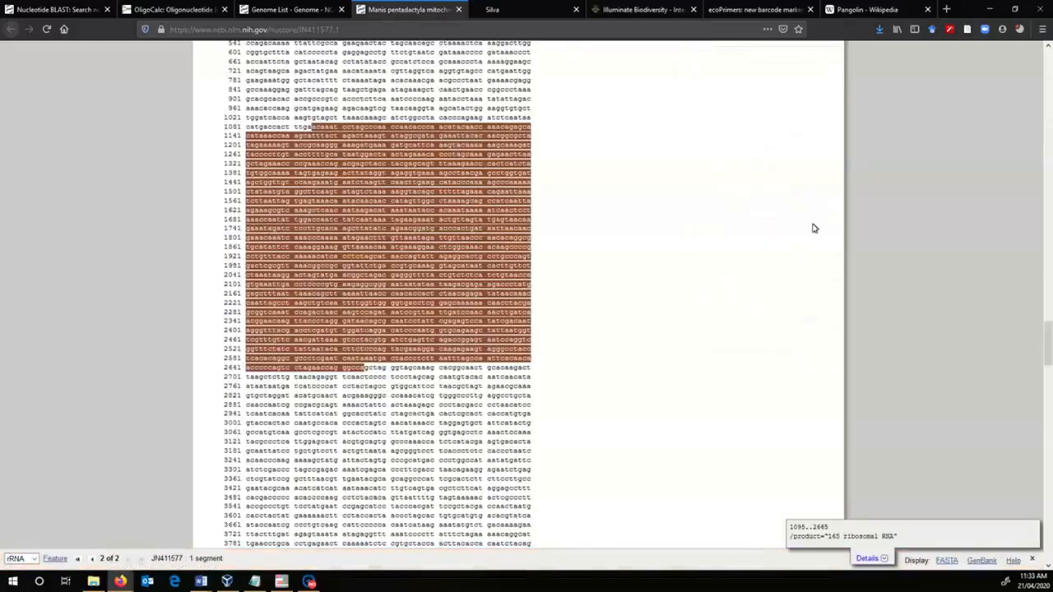
pyautogui.click(946, 563)
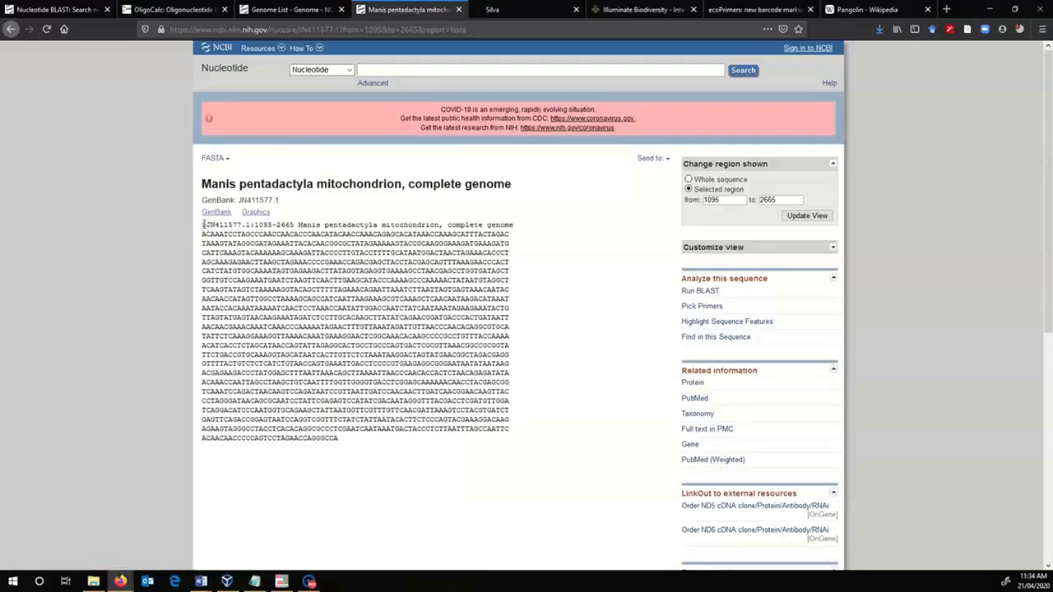
# - Copy the whole 16S FASTA sequence with its header line into the empty Notepad document
pyautogui.moveTo(204, 225); pyautogui.dragTo(373, 442)
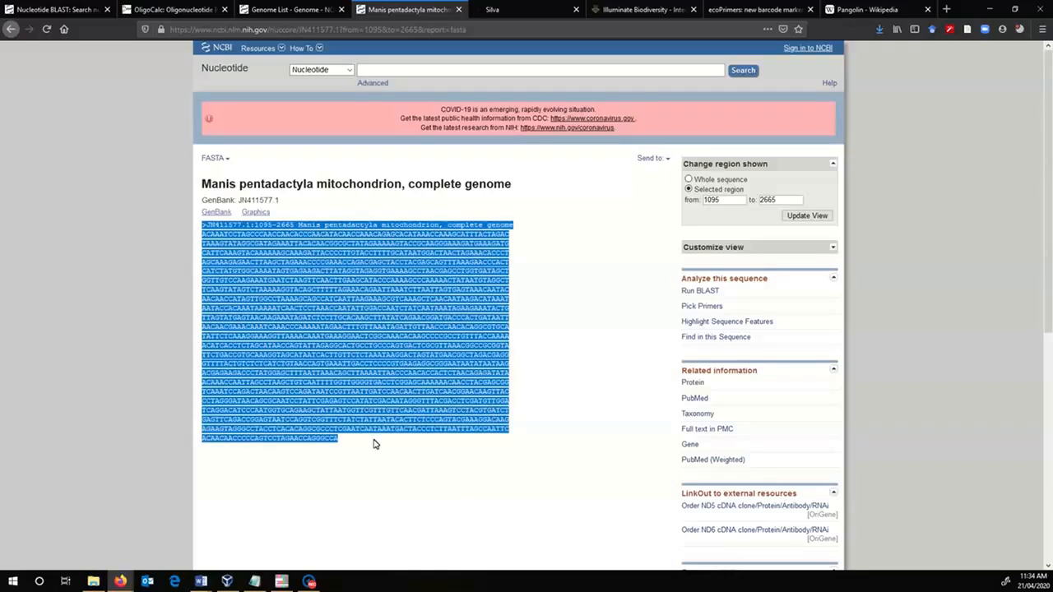
pyautogui.click(256, 582)
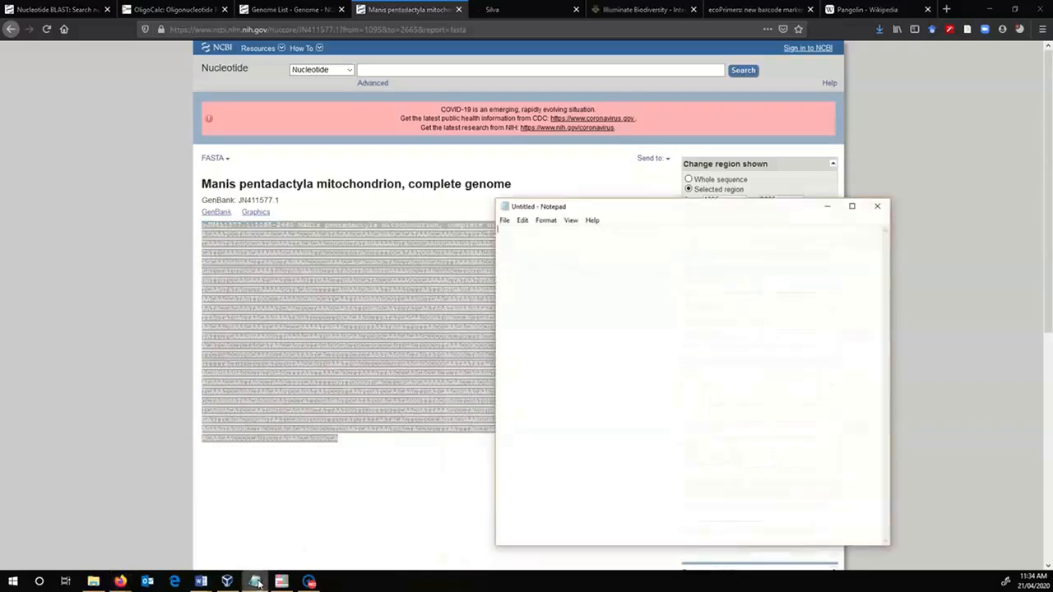
pyautogui.hotkey('ctrl', 'v')
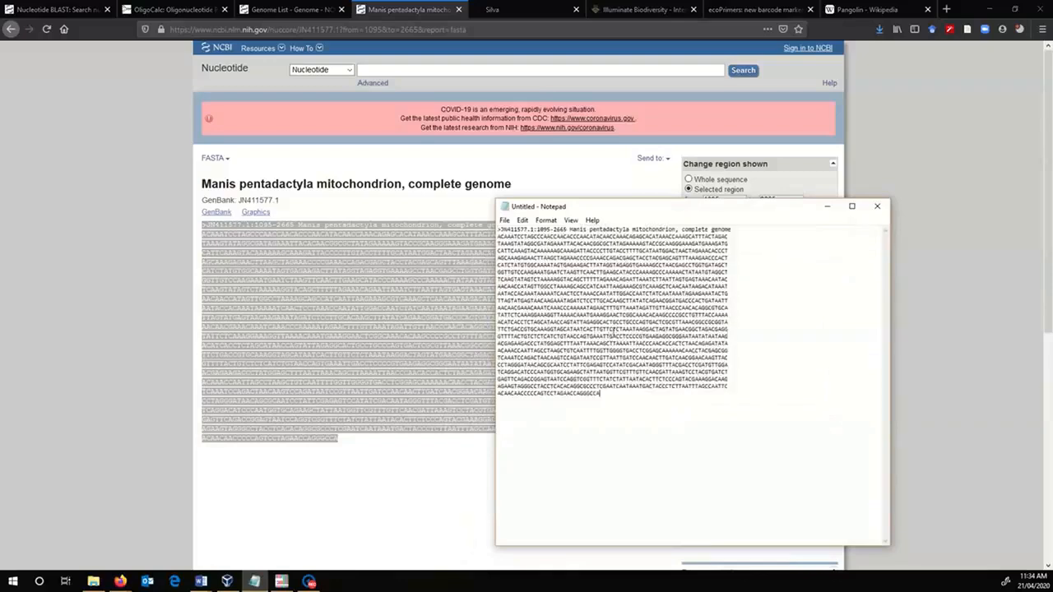
pyautogui.moveTo(712, 214); pyautogui.dragTo(768, 310)
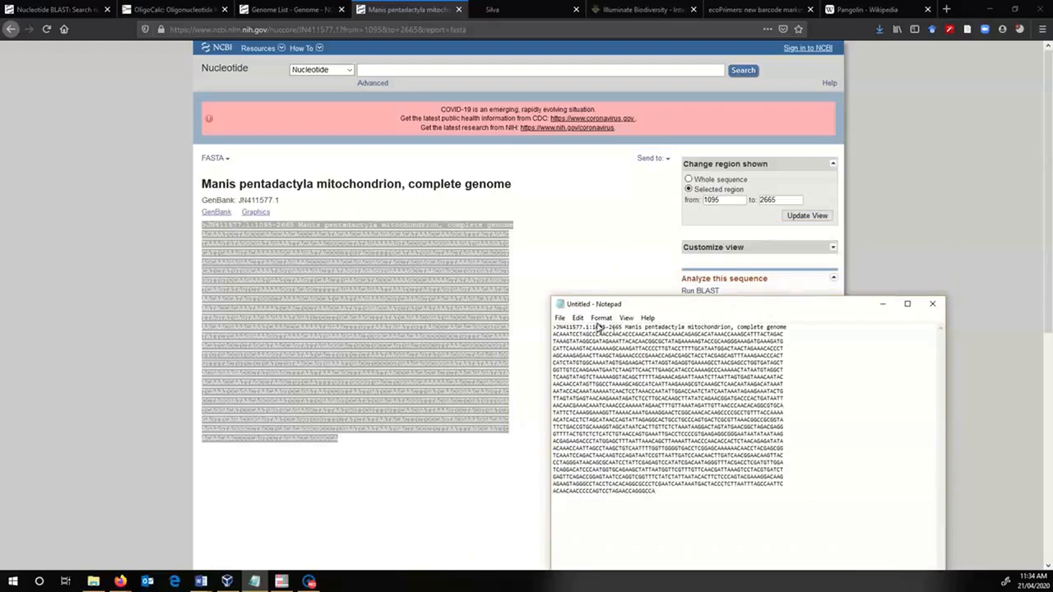
# - Save the sequence text file to the Desktop under the name Pangolins
pyautogui.click(560, 318)
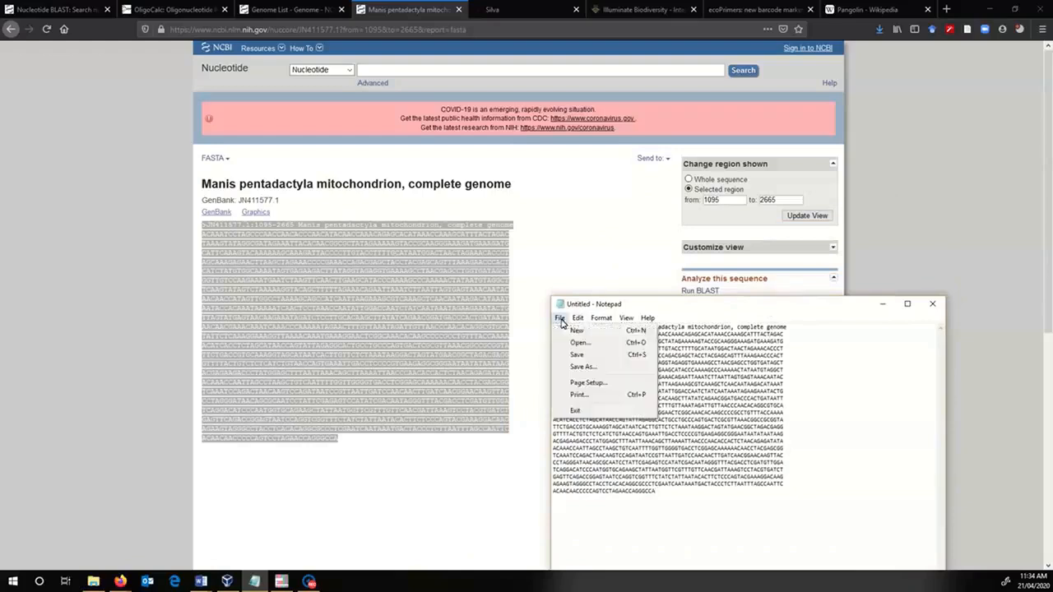
pyautogui.click(579, 368)
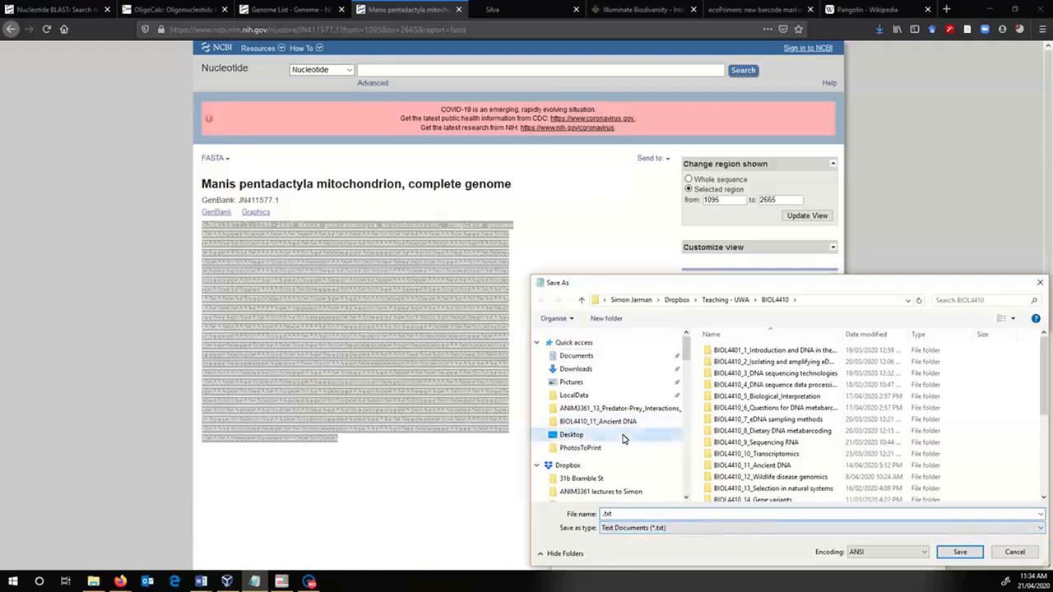
pyautogui.click(625, 436)
pyautogui.click(603, 514)
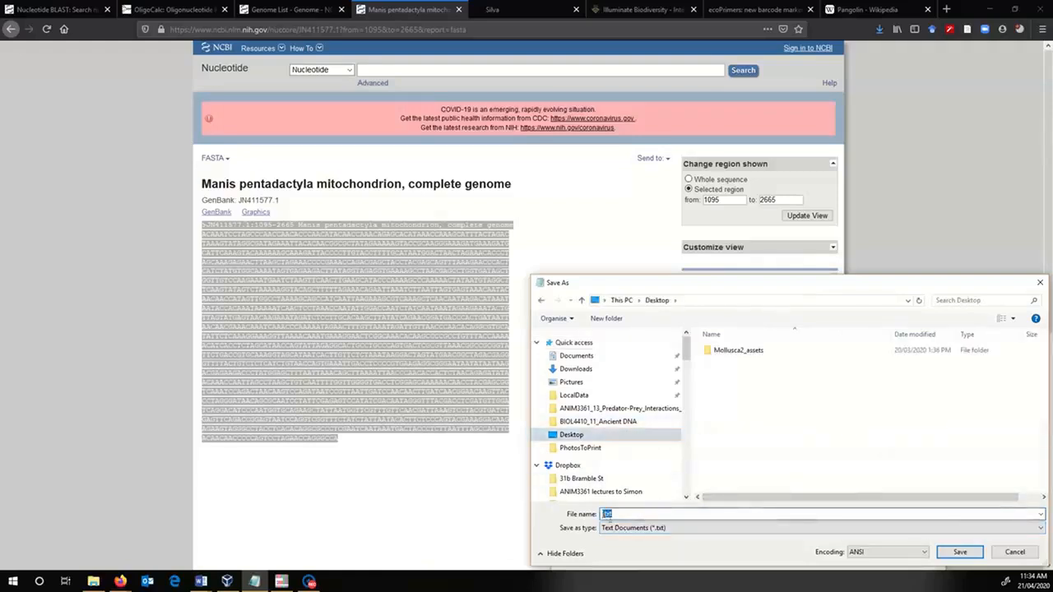
pyautogui.click(604, 514)
pyautogui.write('P')
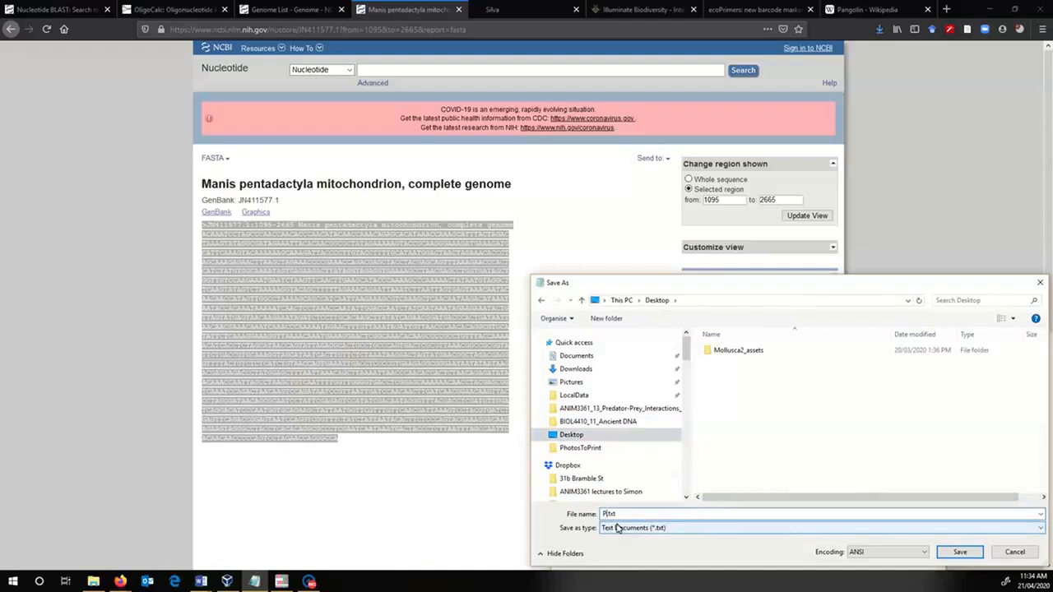
pyautogui.write('angolins')
pyautogui.press('Return')
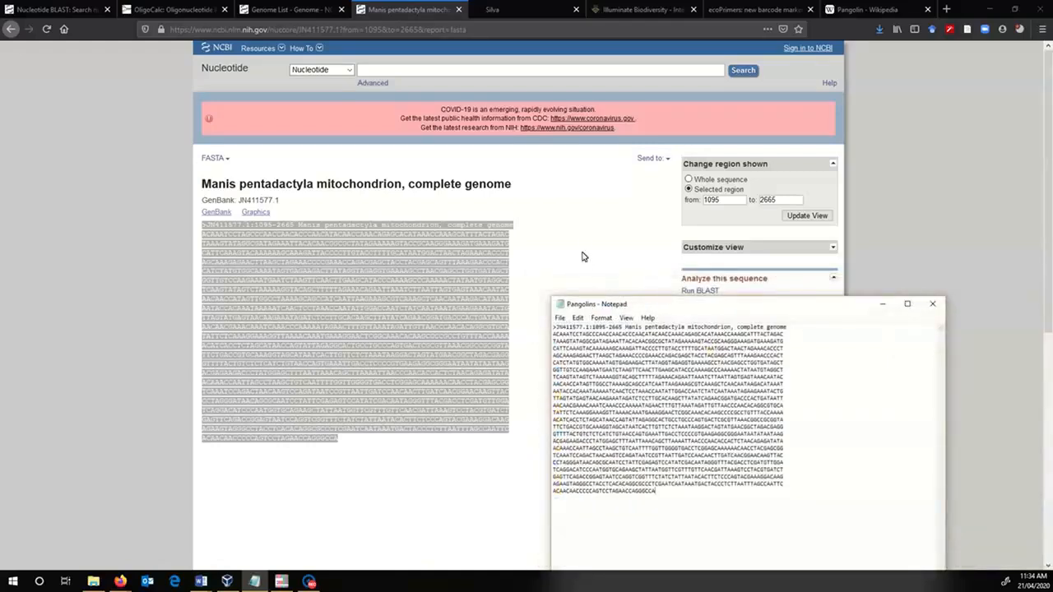
# - Run a nucleotide BLAST of the 16S region against nr/nt, optimized for somewhat similar sequences (blastn)
pyautogui.click(661, 286)
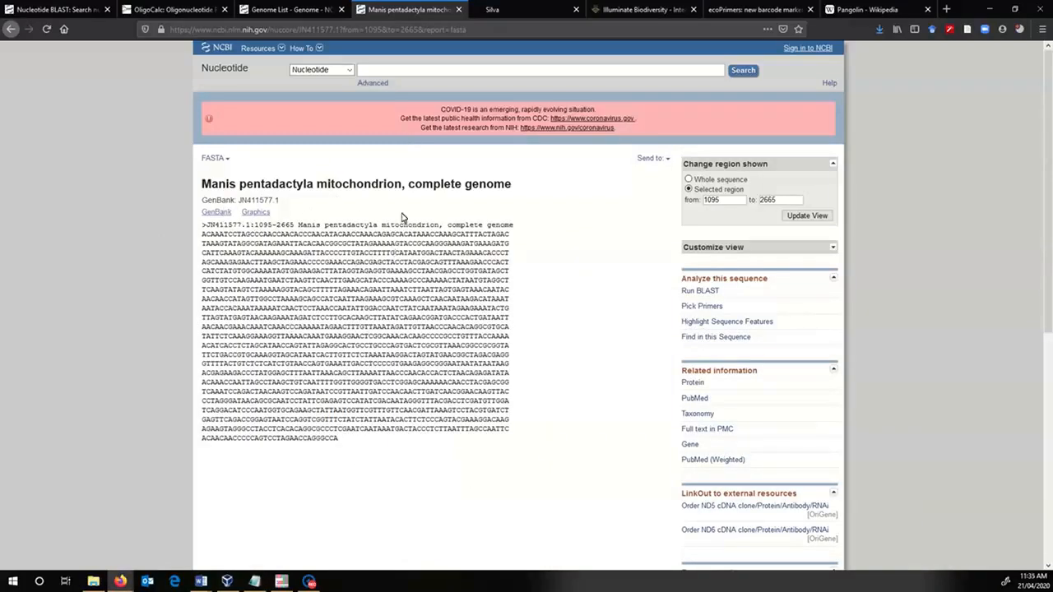
pyautogui.click(713, 295)
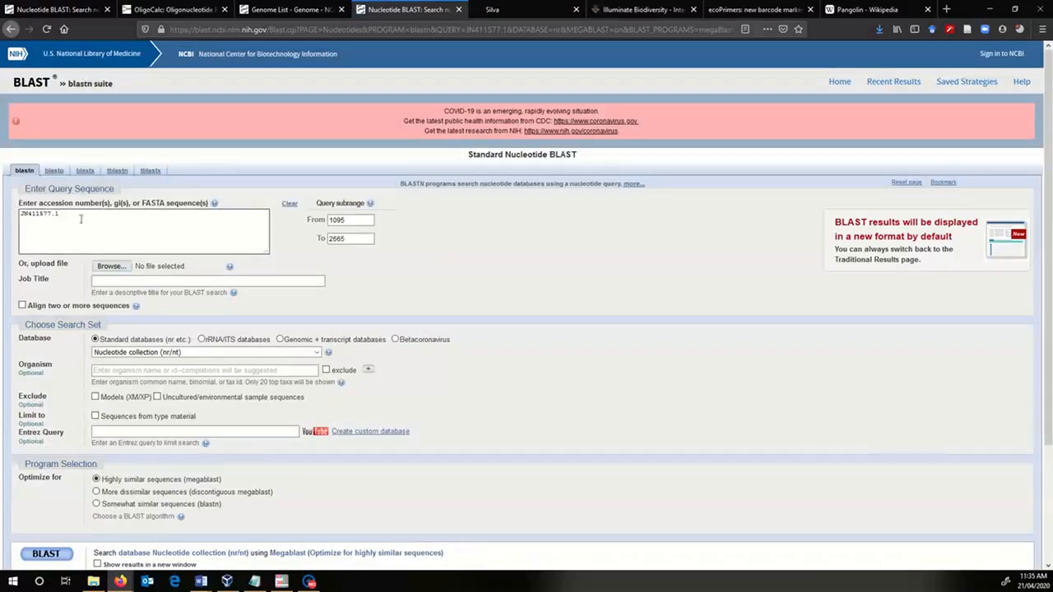
pyautogui.click(330, 219)
pyautogui.click(150, 218)
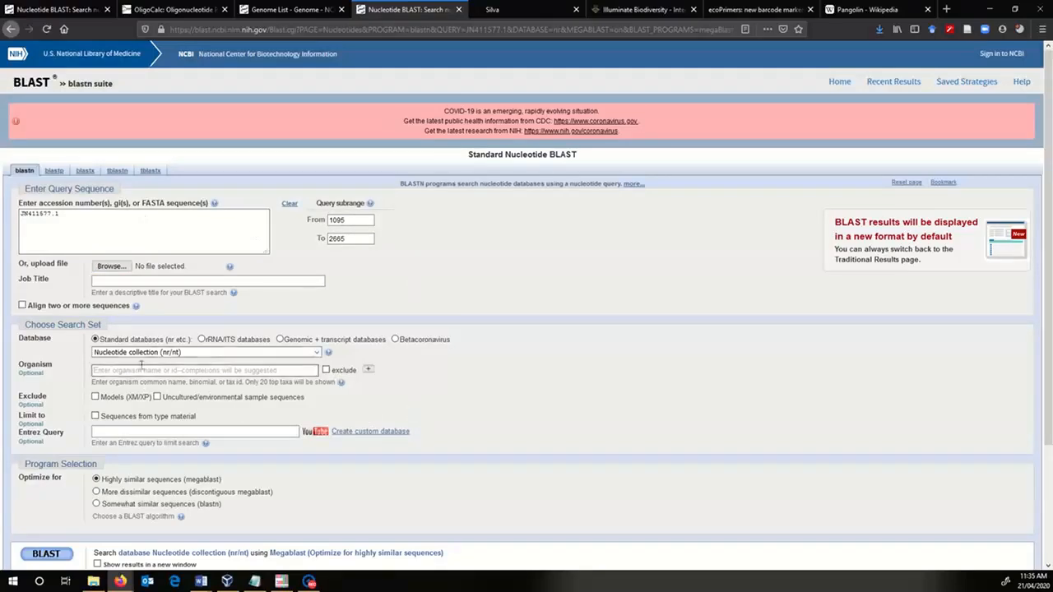
pyautogui.scroll(-2, 263, 285)
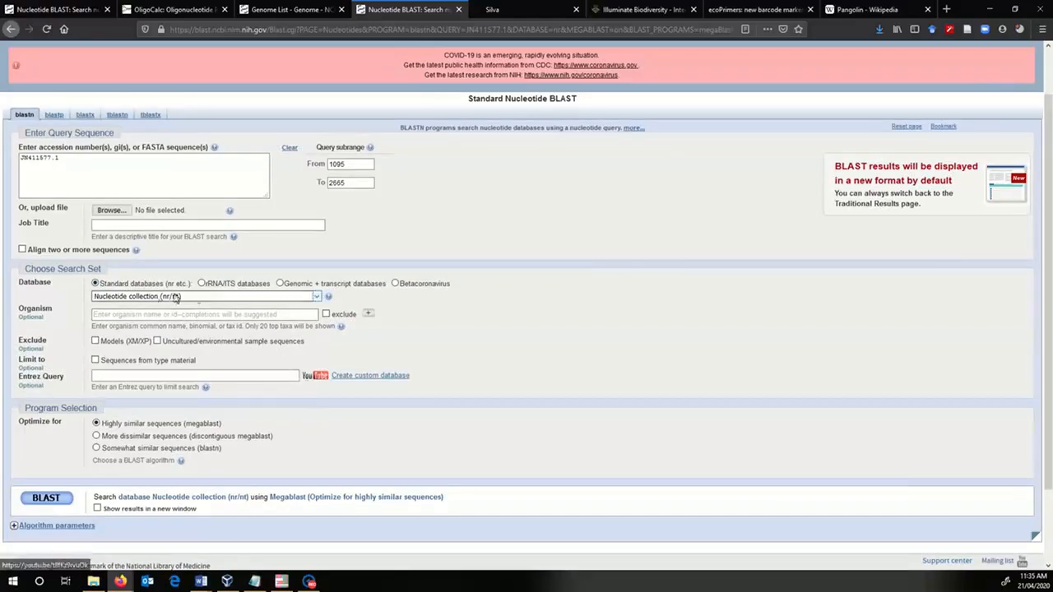
pyautogui.click(97, 449)
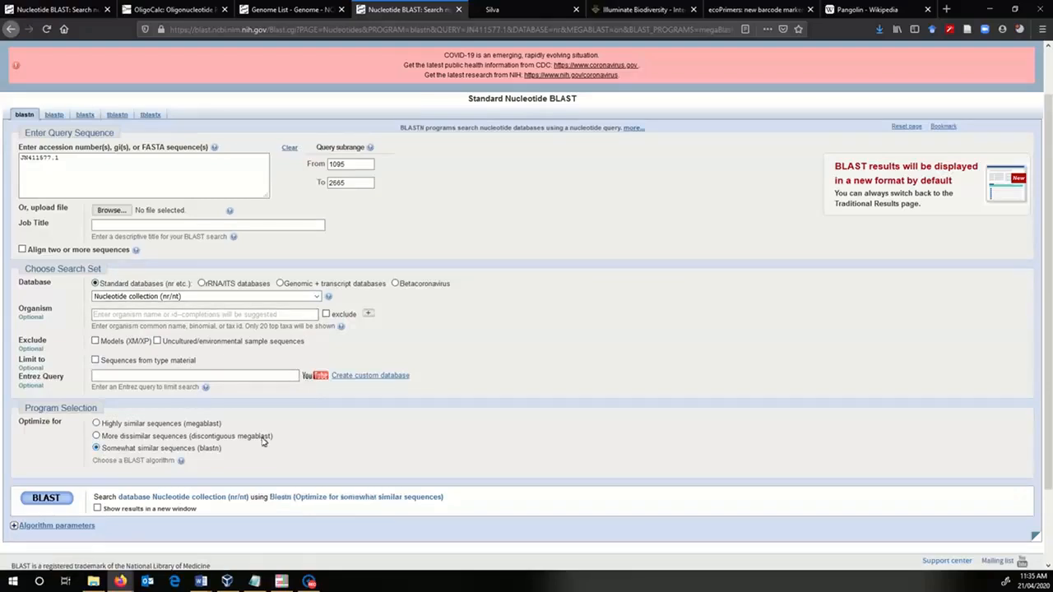
pyautogui.click(49, 500)
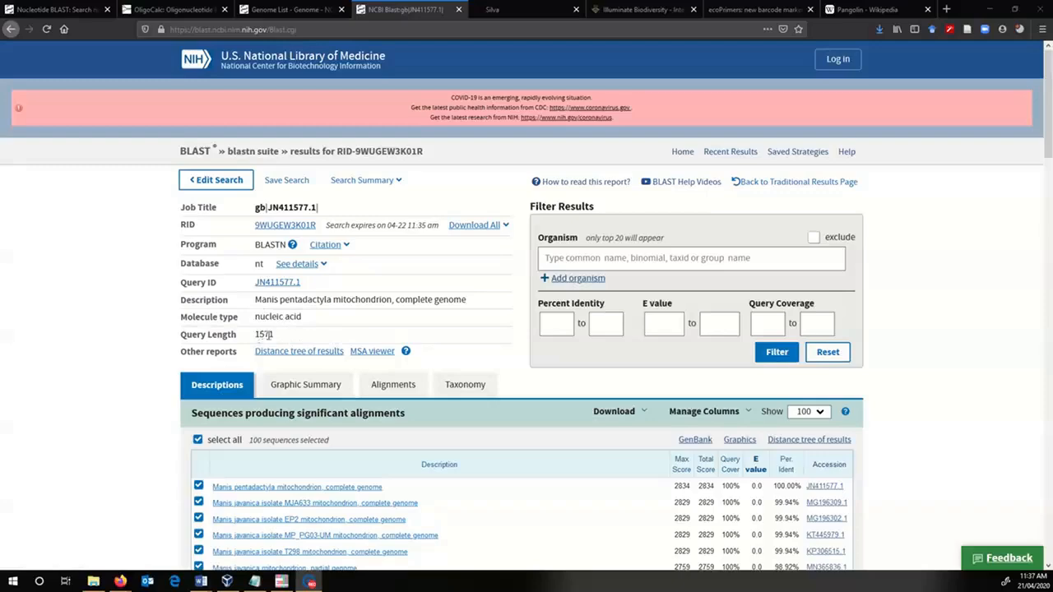
# - Look over the BLAST hit descriptions for Manis sequences and view the lineage report of the hits' taxonomy
pyautogui.scroll(-4, 132, 341)
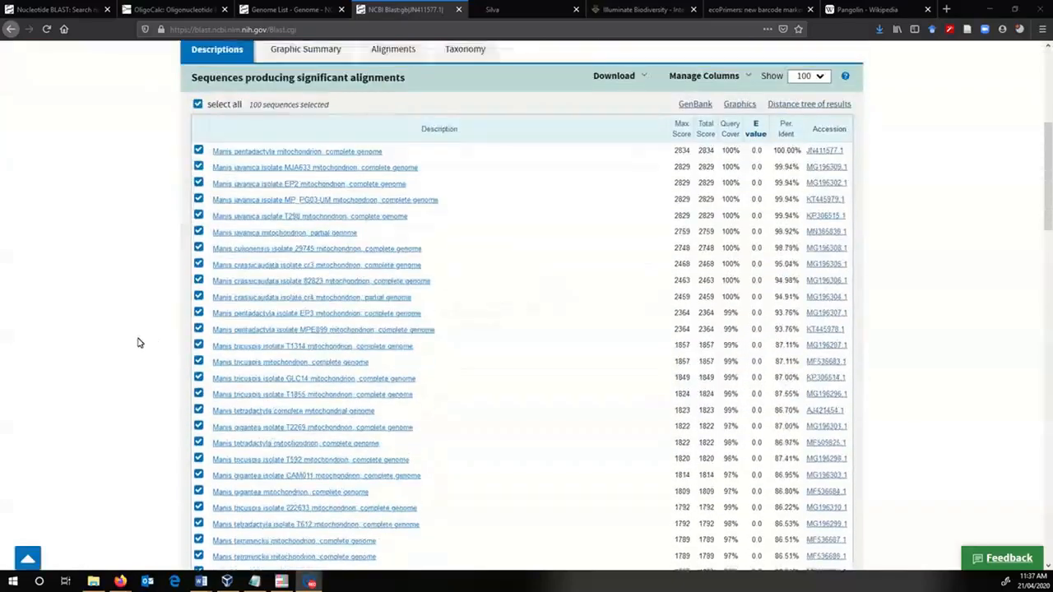
pyautogui.scroll(1, 132, 341)
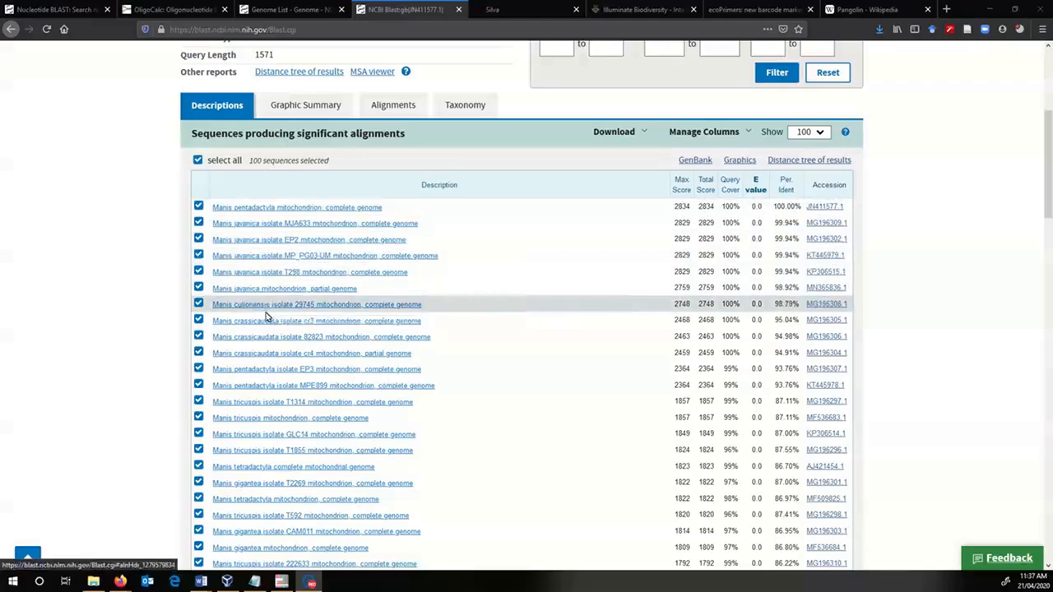
pyautogui.scroll(-1, 293, 316)
pyautogui.scroll(-5, 293, 316)
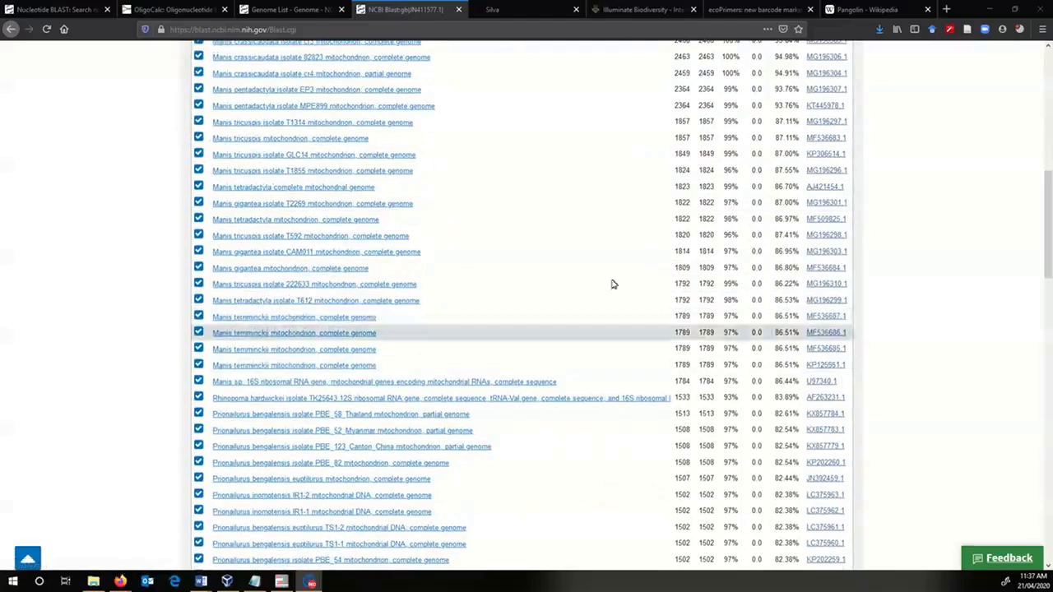
pyautogui.scroll(6, 446, 349)
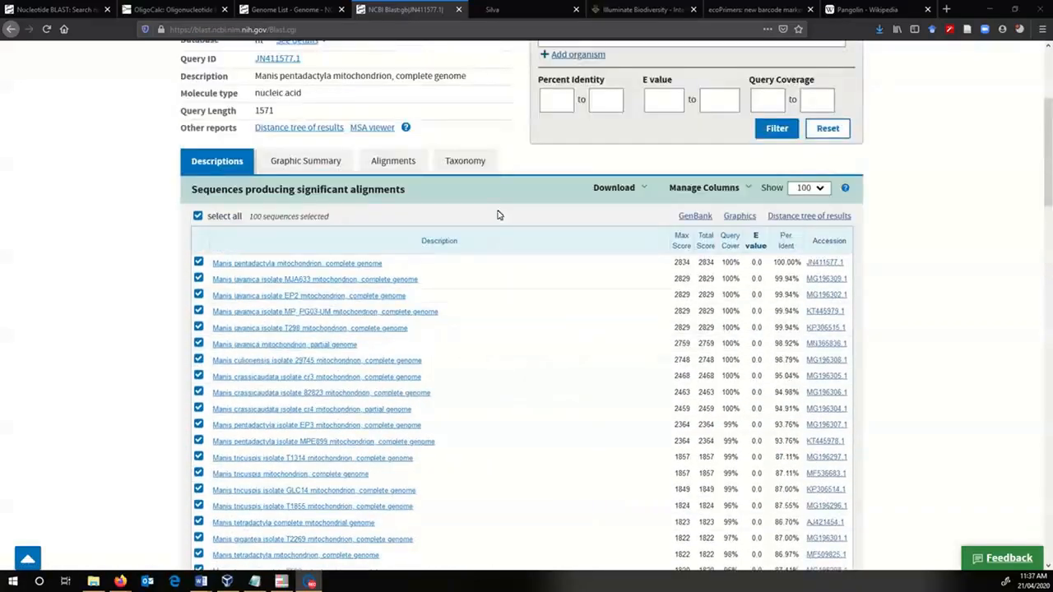
pyautogui.click(459, 159)
pyautogui.scroll(-1, 907, 266)
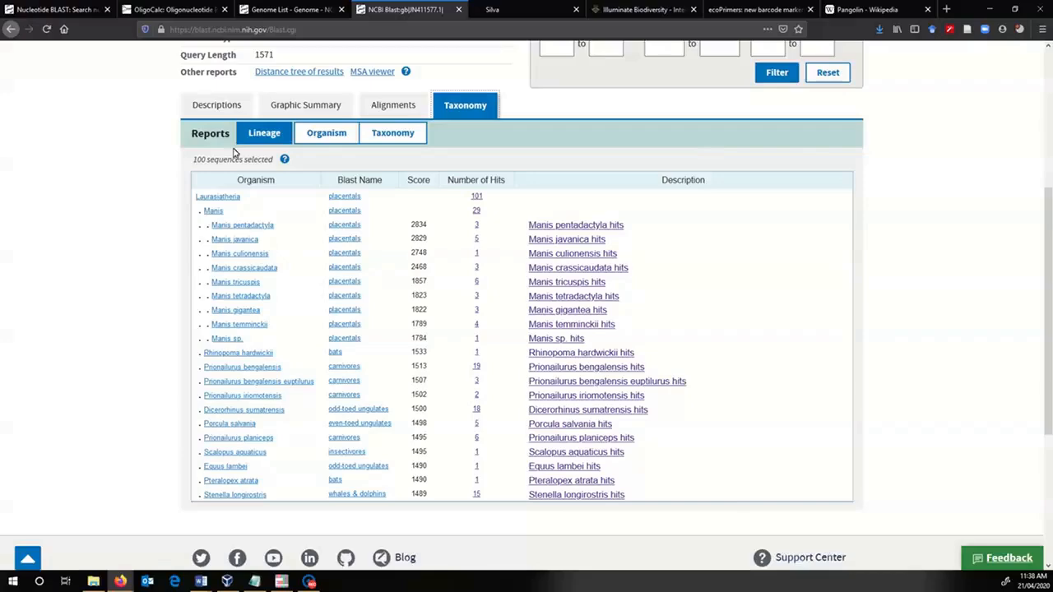
# - Return to the hit descriptions and review the whole list down to the last alignment
pyautogui.click(218, 105)
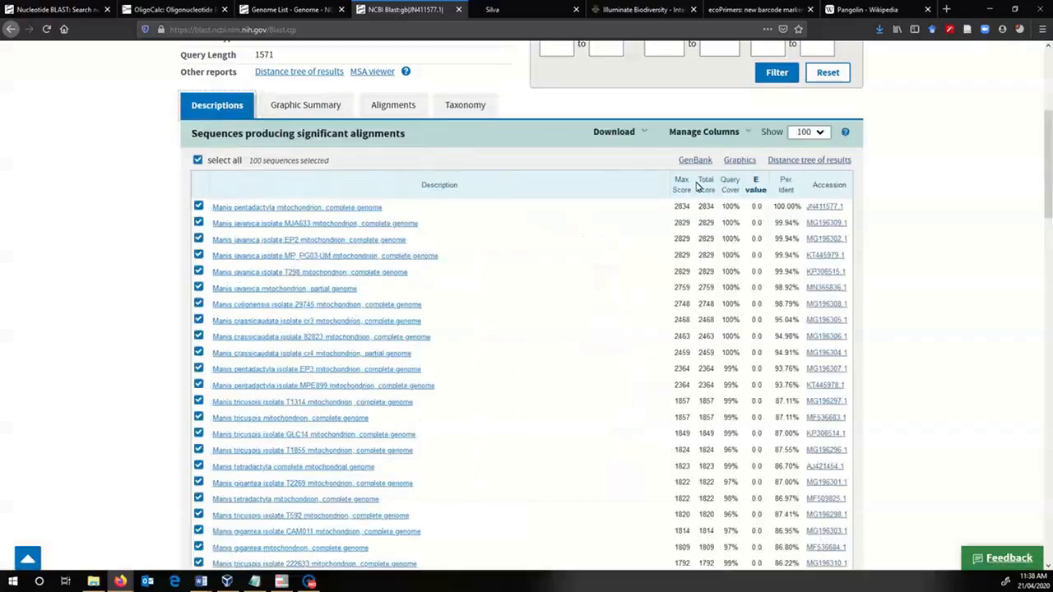
pyautogui.scroll(-5, 510, 289)
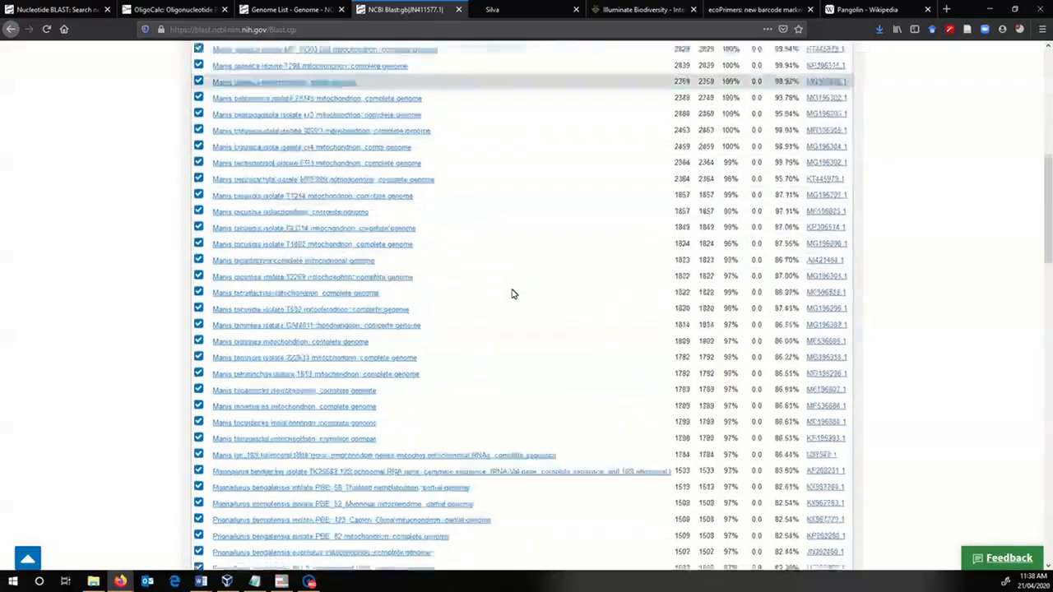
pyautogui.scroll(-5, 512, 294)
pyautogui.scroll(-15, 418, 301)
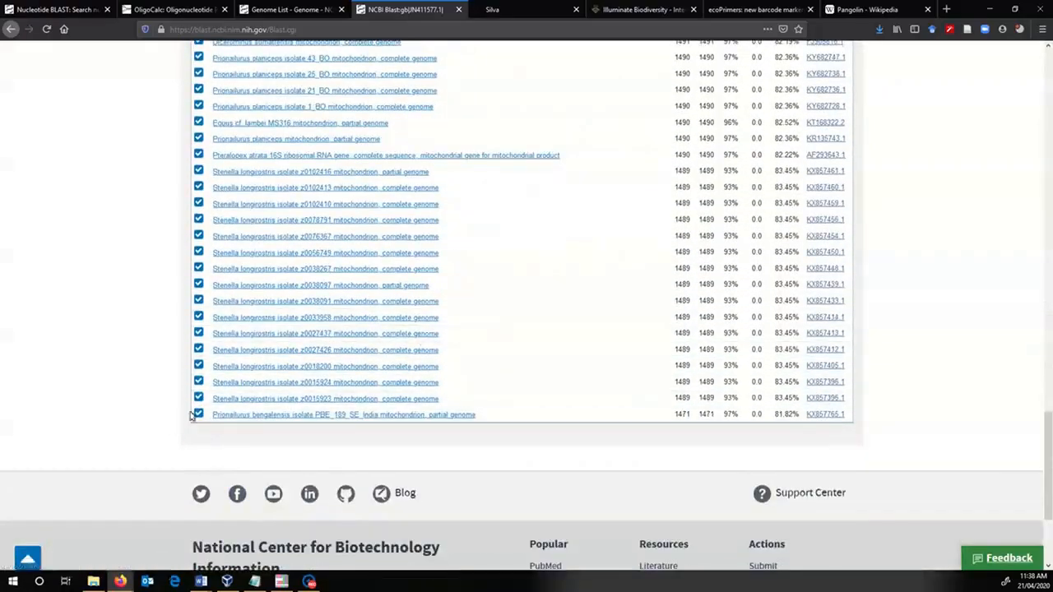
pyautogui.scroll(10, 430, 324)
pyautogui.scroll(3, 430, 324)
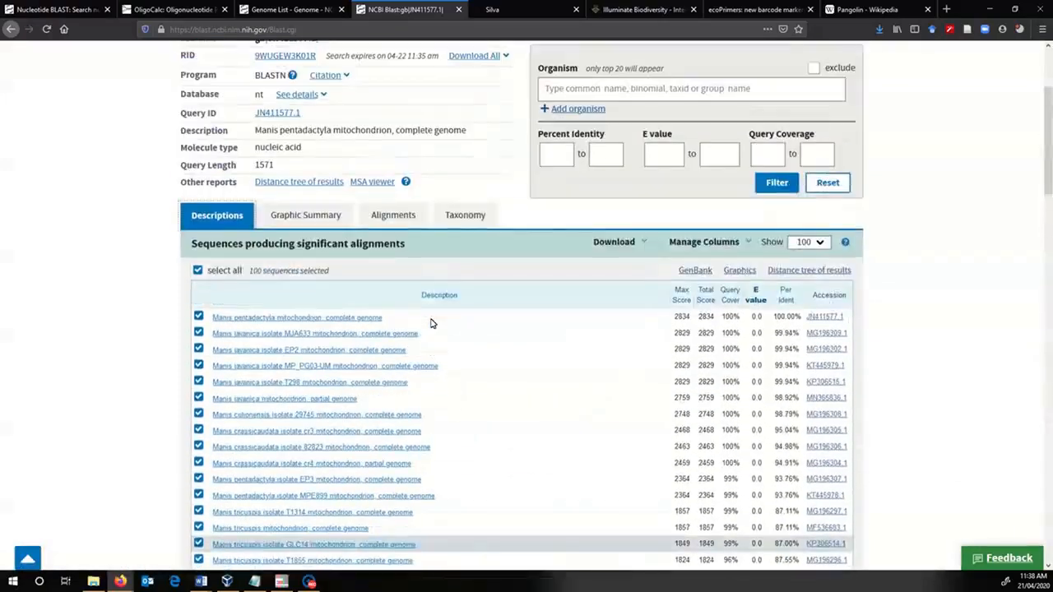
# - Check the download formats offered for the selected hits and look through the hit list again
pyautogui.click(625, 243)
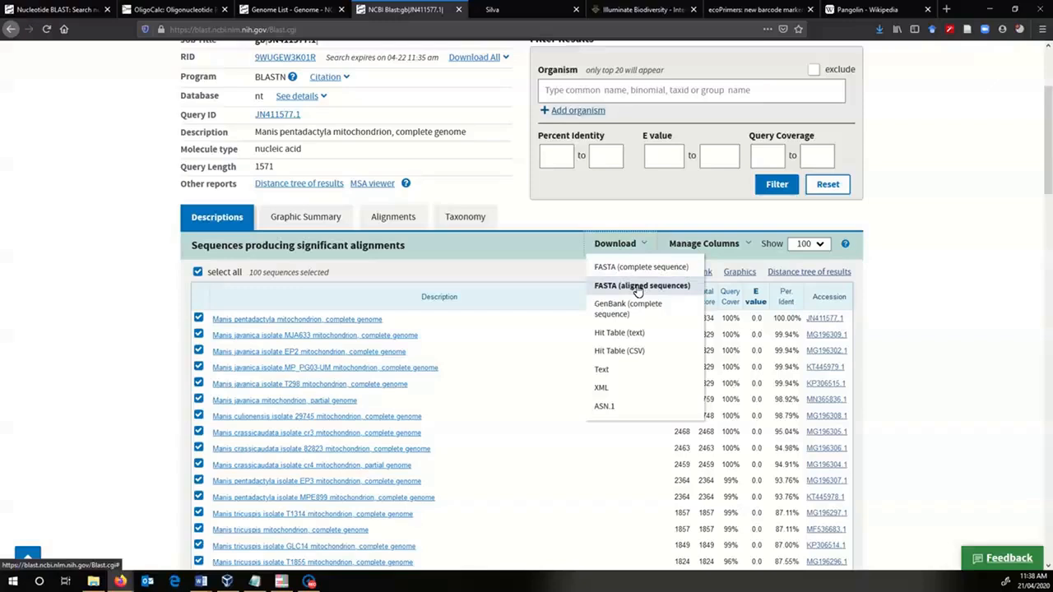
pyautogui.click(982, 240)
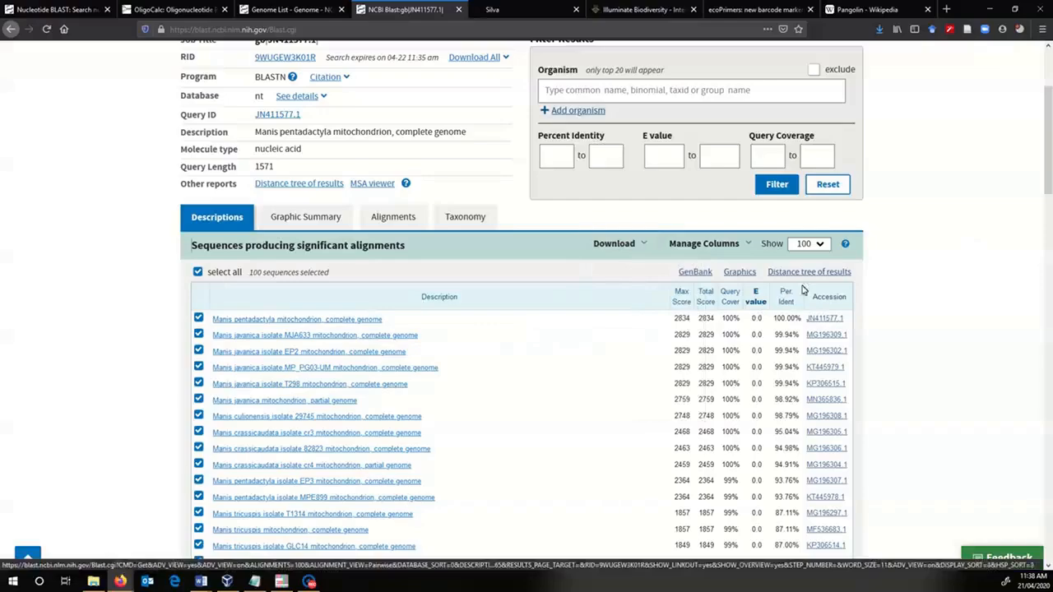
pyautogui.scroll(-7, 737, 414)
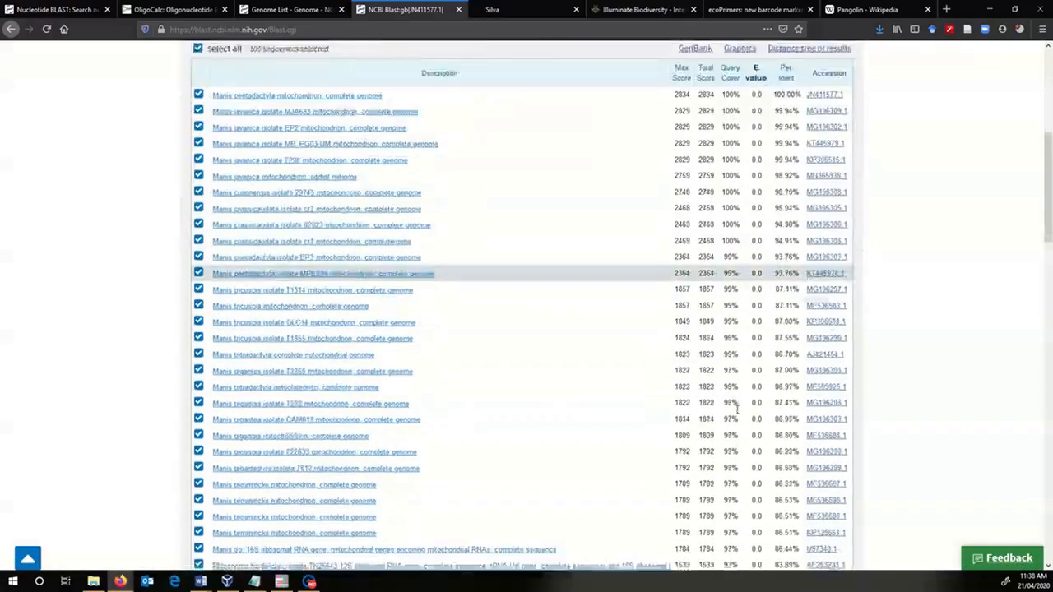
pyautogui.scroll(-15, 738, 414)
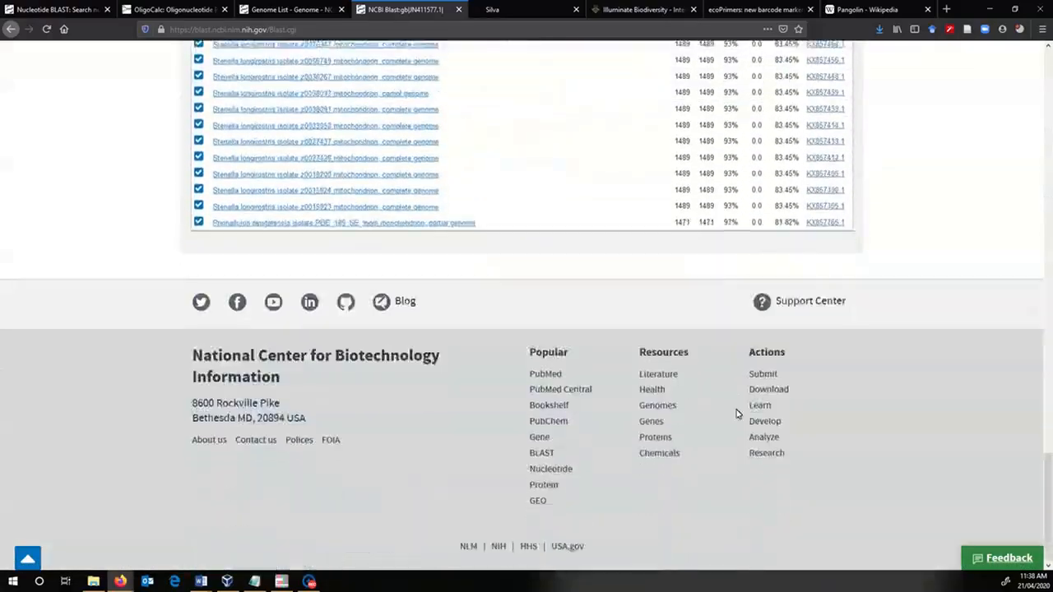
# - Download the selected BLAST hits as FASTA (aligned sequences) in seqdump.txt
pyautogui.scroll(2, 737, 417)
pyautogui.scroll(3, 737, 417)
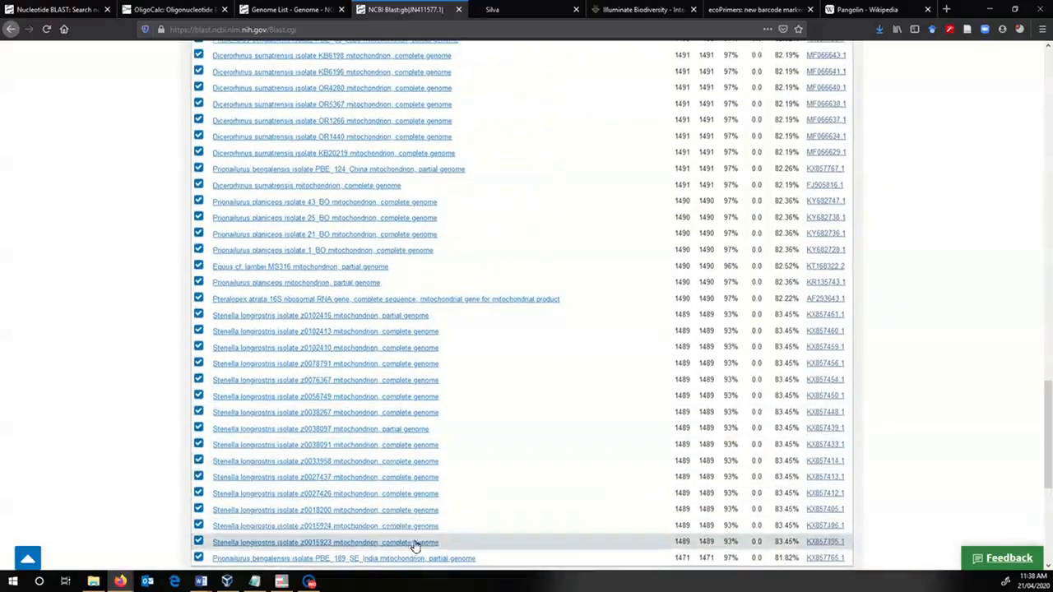
pyautogui.scroll(20, 506, 479)
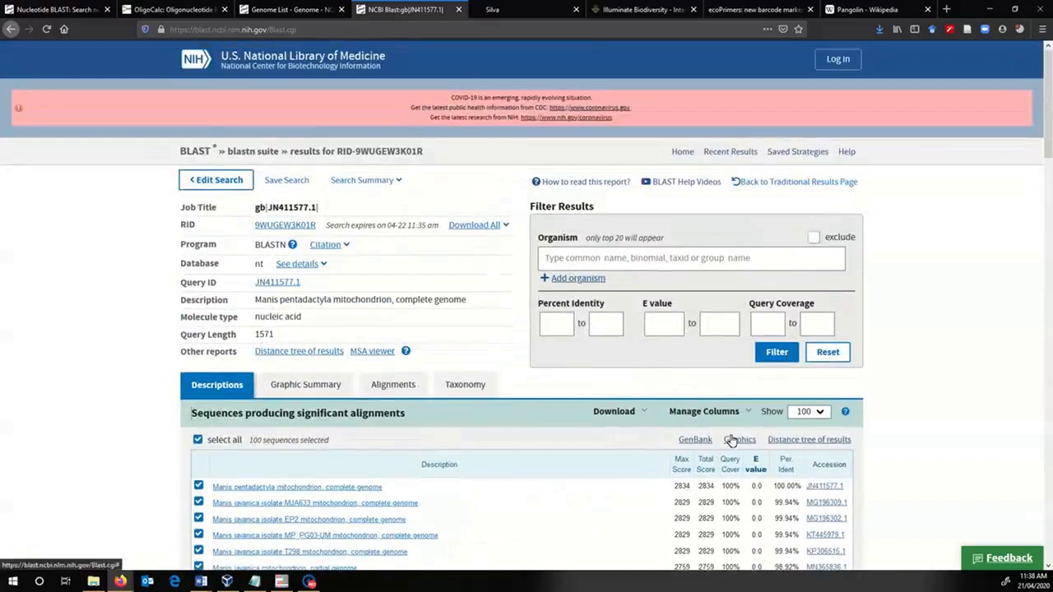
pyautogui.click(640, 412)
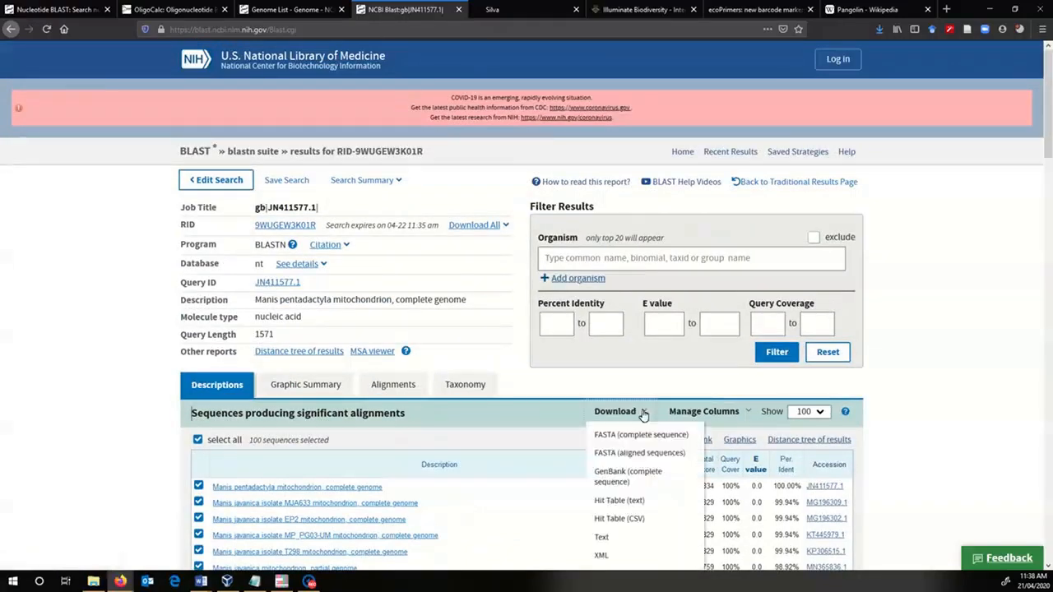
pyautogui.click(620, 454)
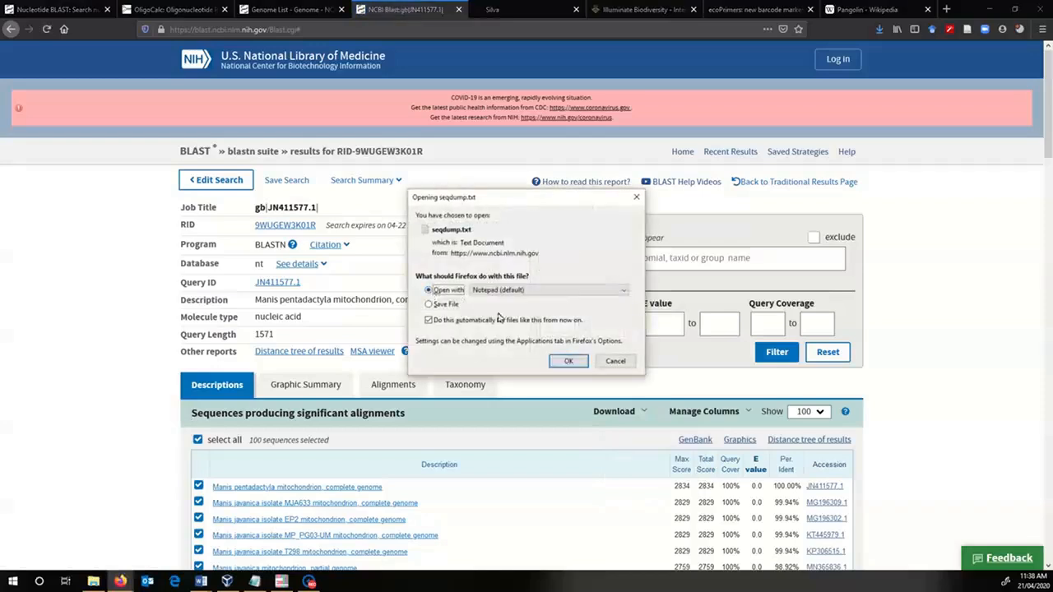
pyautogui.click(577, 361)
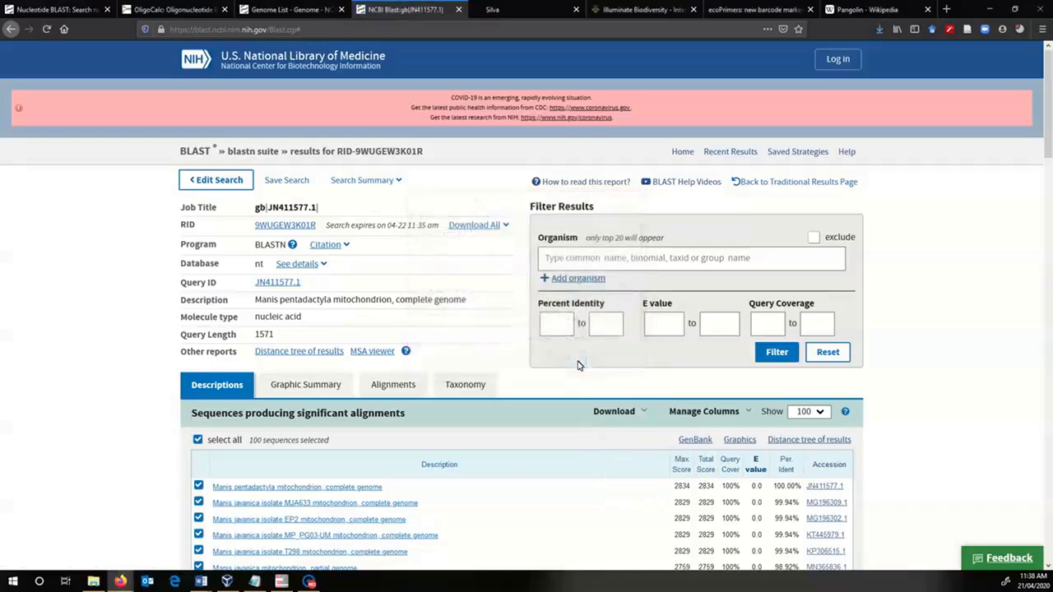
# - Look over the pairwise alignments of the hits and return to the hit descriptions
pyautogui.click(394, 390)
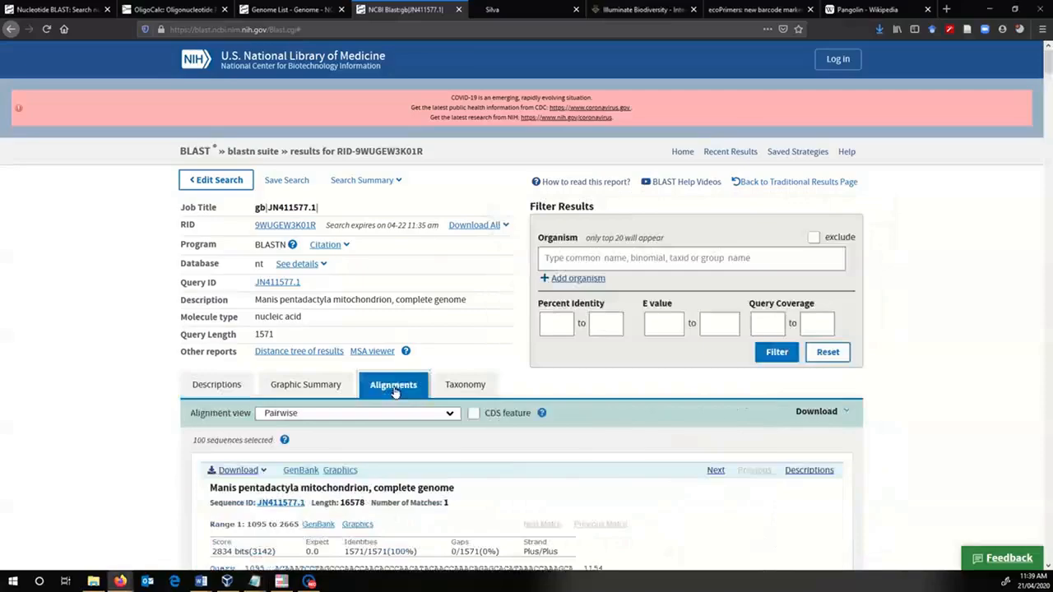
pyautogui.scroll(-12, 511, 465)
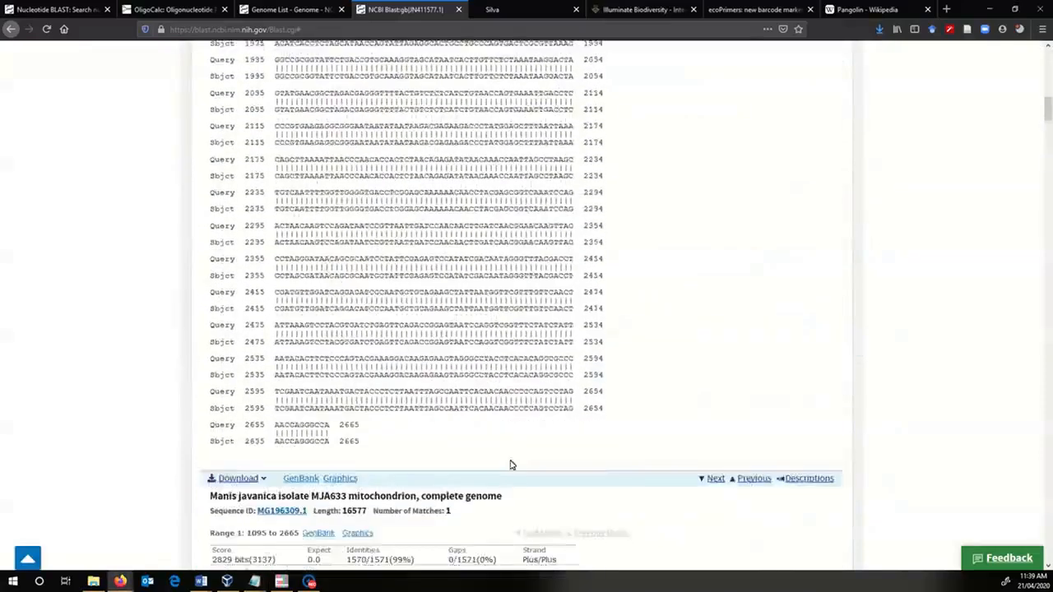
pyautogui.scroll(-5, 510, 466)
pyautogui.scroll(15, 511, 462)
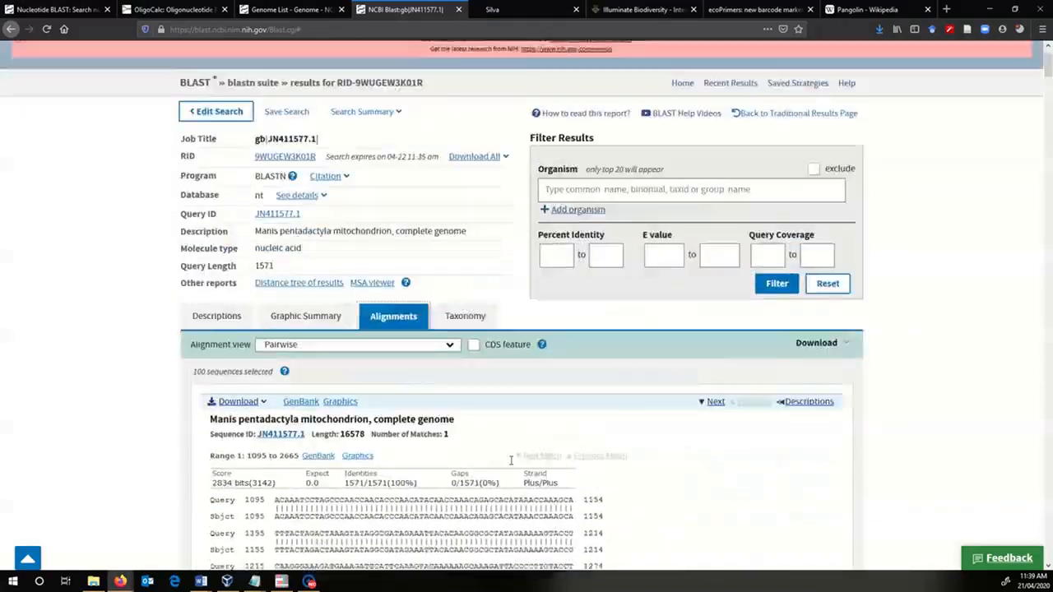
pyautogui.scroll(2, 510, 461)
pyautogui.click(215, 385)
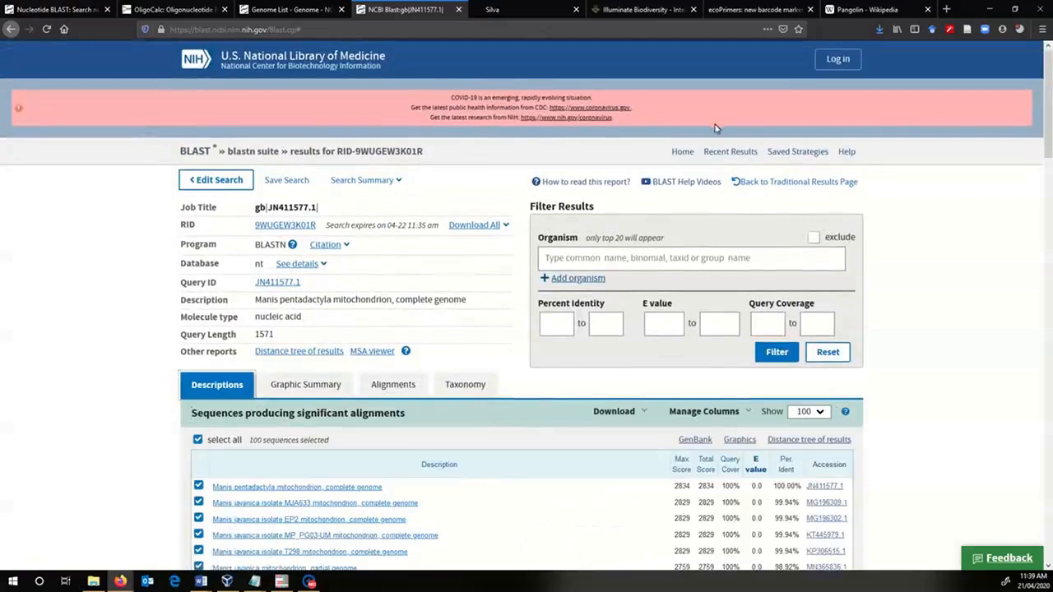
# - Show the downloaded seqdump.txt in its folder and bring the empty AliView window into full view
pyautogui.click(880, 29)
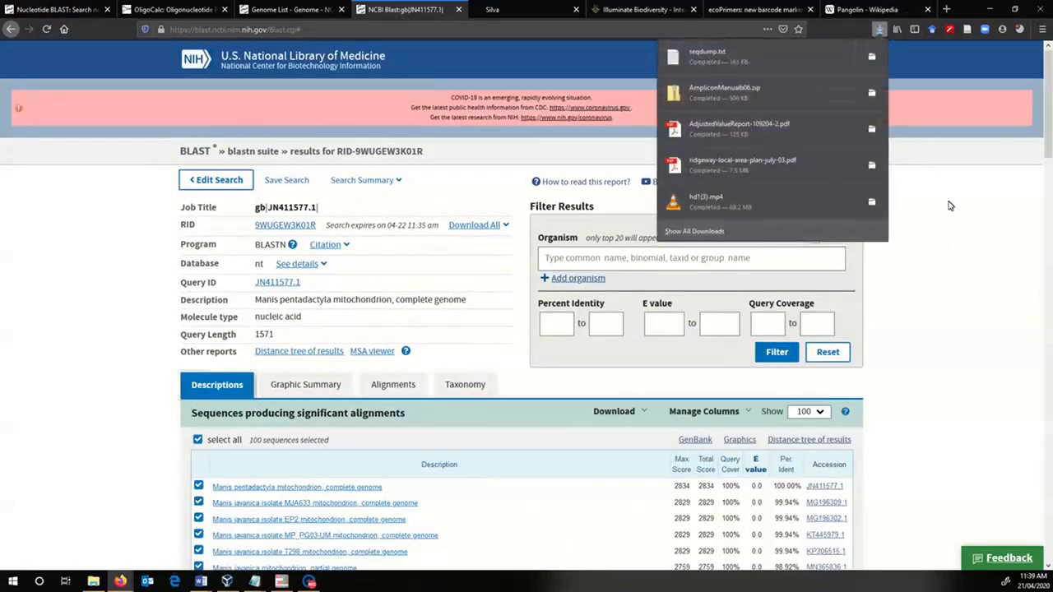
pyautogui.click(875, 60)
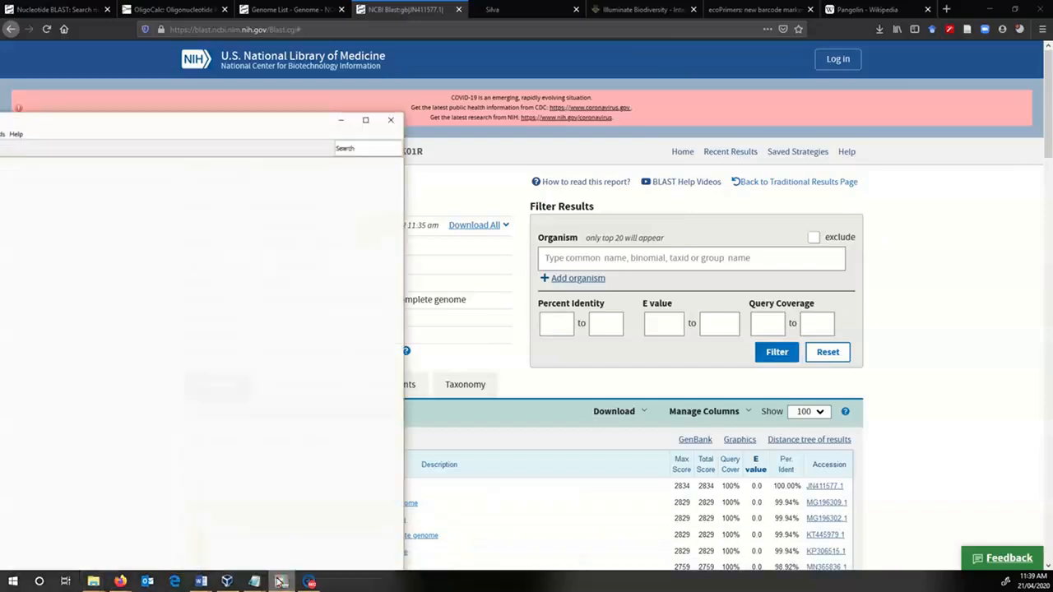
pyautogui.moveTo(235, 124); pyautogui.dragTo(739, 125)
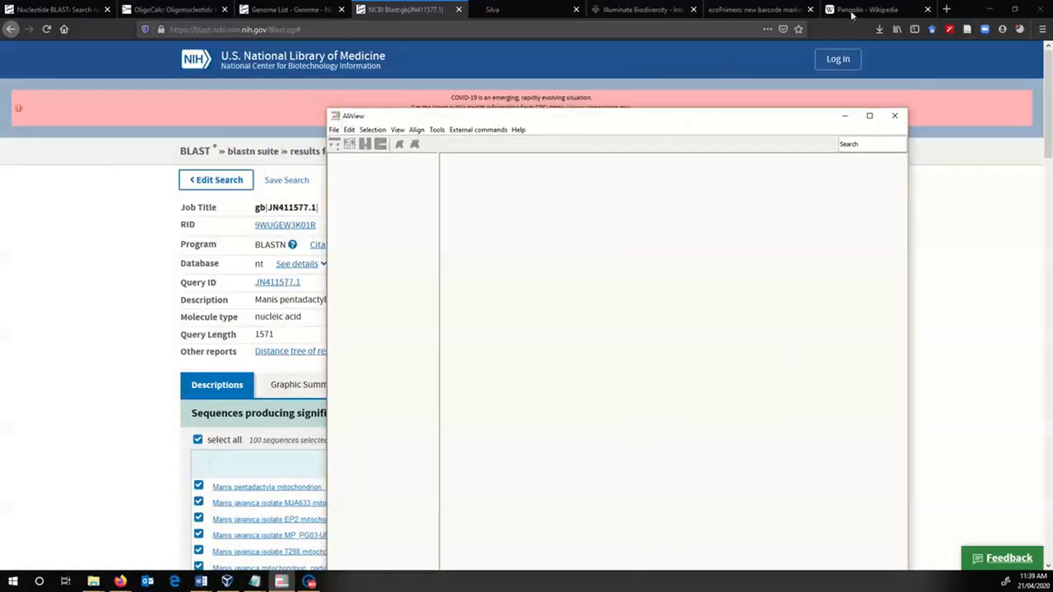
# - Search the web for aliview in a new browser tab and open the AliView page on ormbunkar.se
pyautogui.click(945, 10)
pyautogui.click(608, 154)
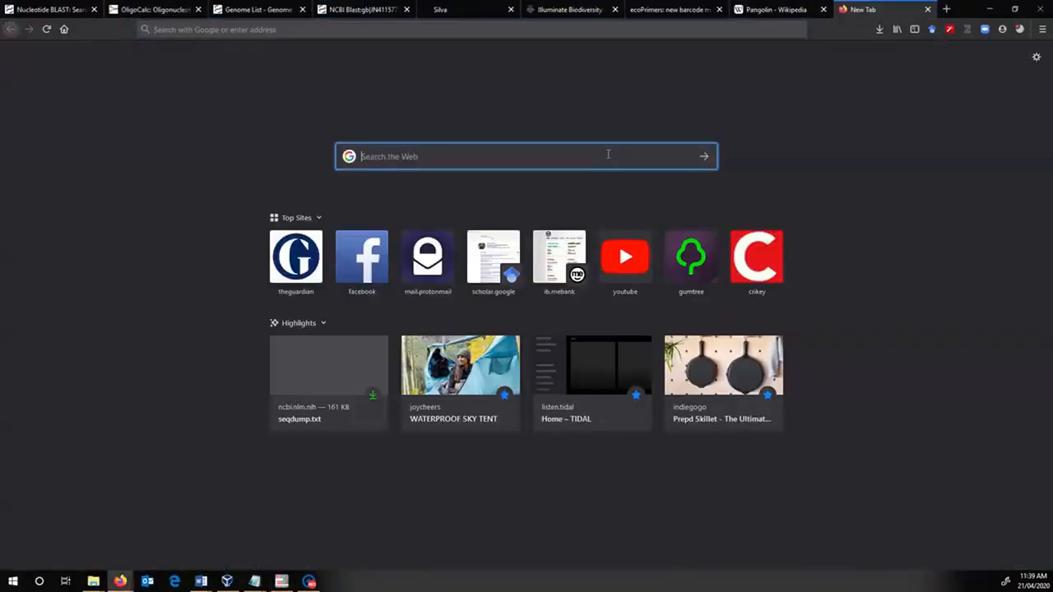
pyautogui.write('silva')
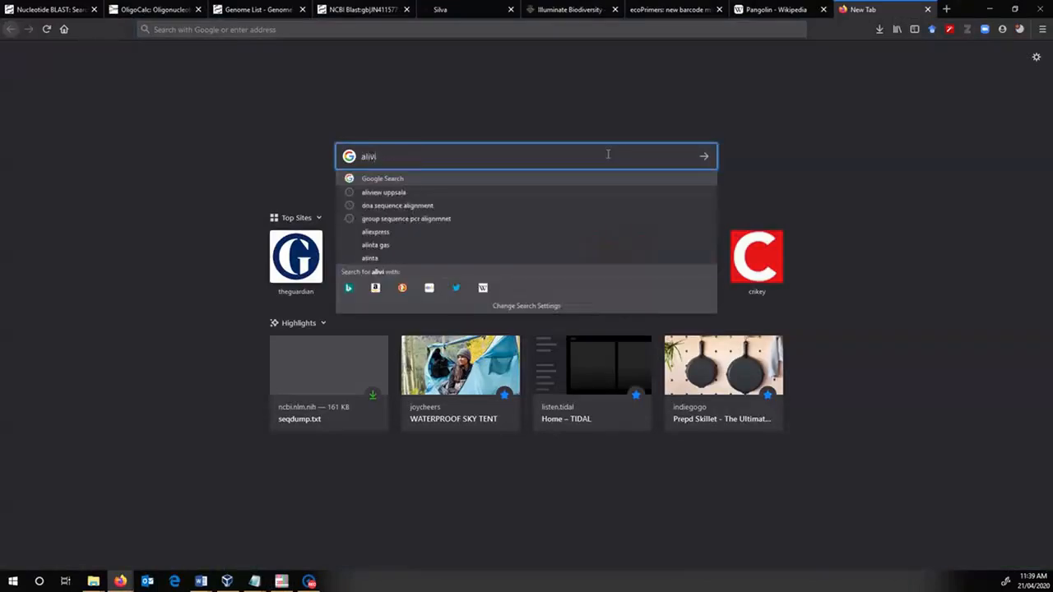
pyautogui.press('Return')
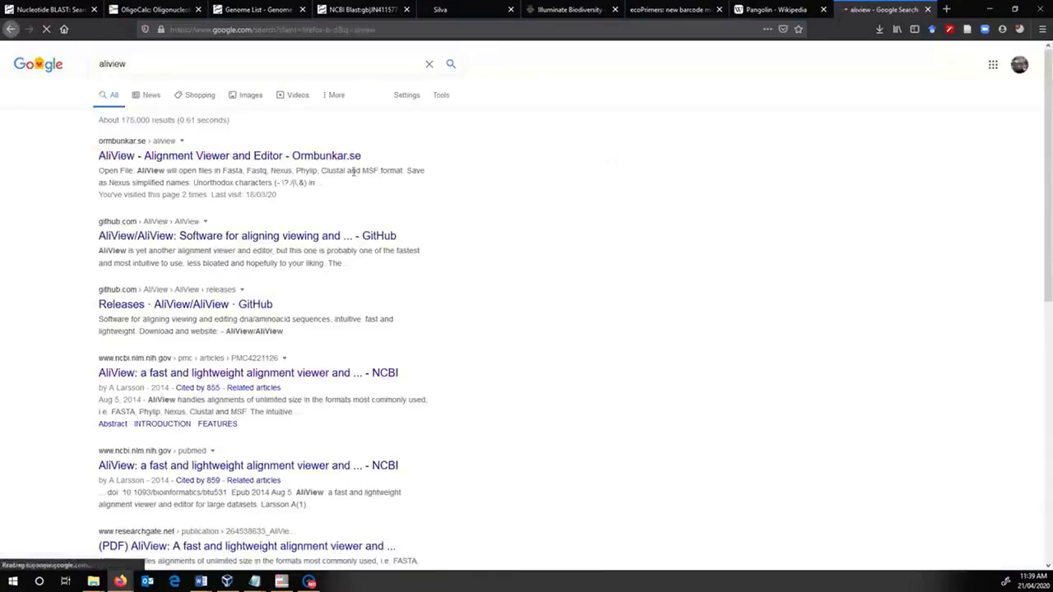
pyautogui.click(321, 157)
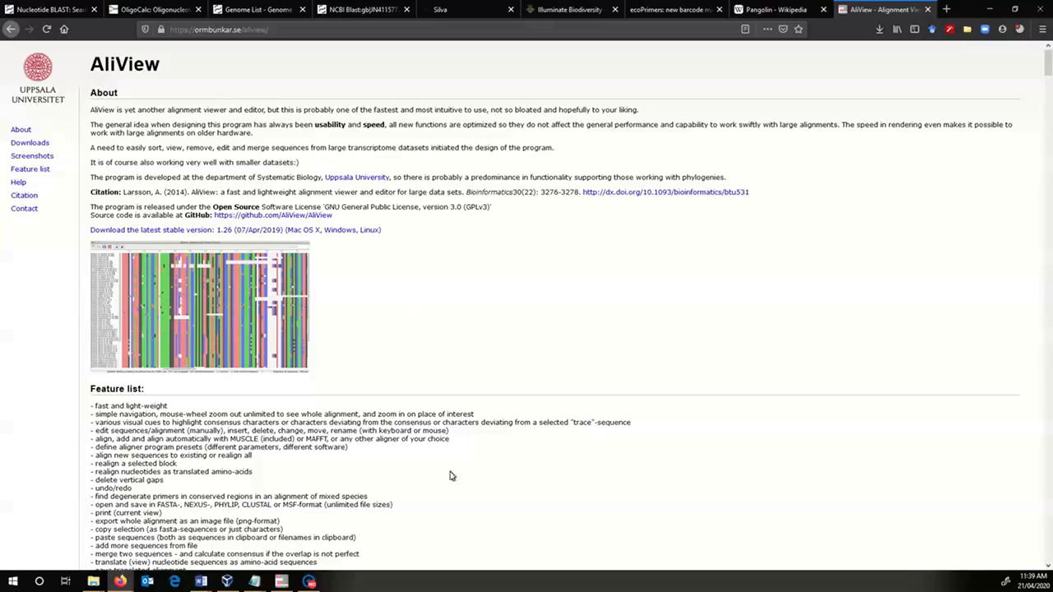
# - Switch to AliView and open the seqdump.txt sequence file
pyautogui.click(283, 581)
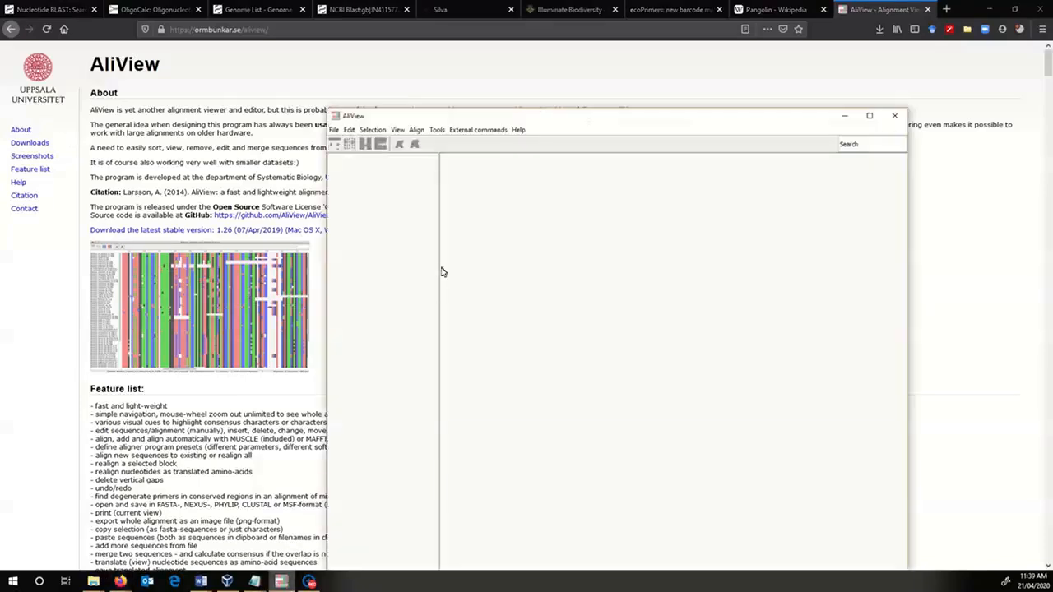
pyautogui.click(335, 131)
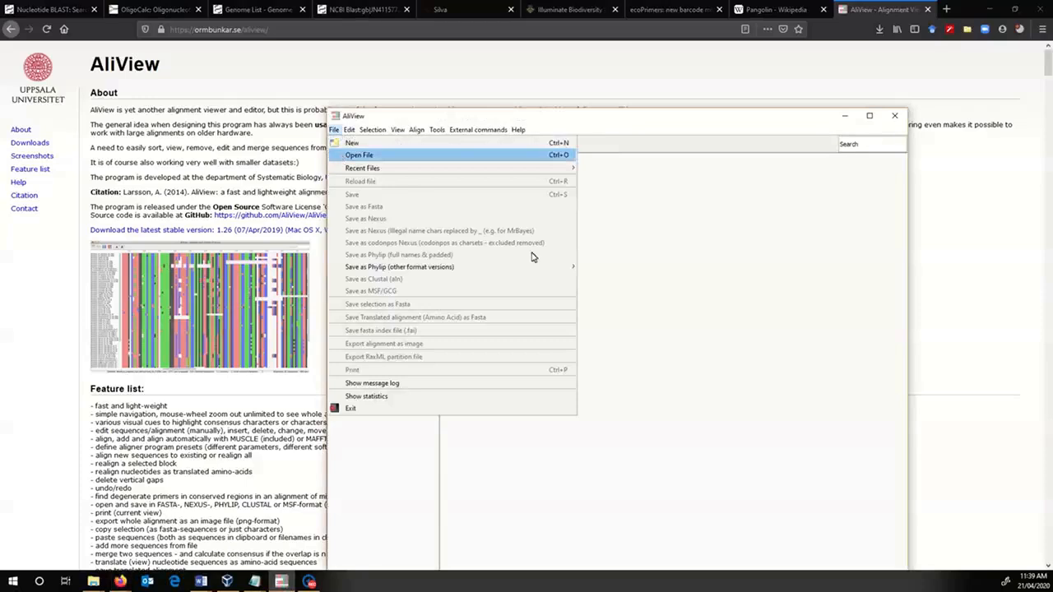
pyautogui.click(499, 156)
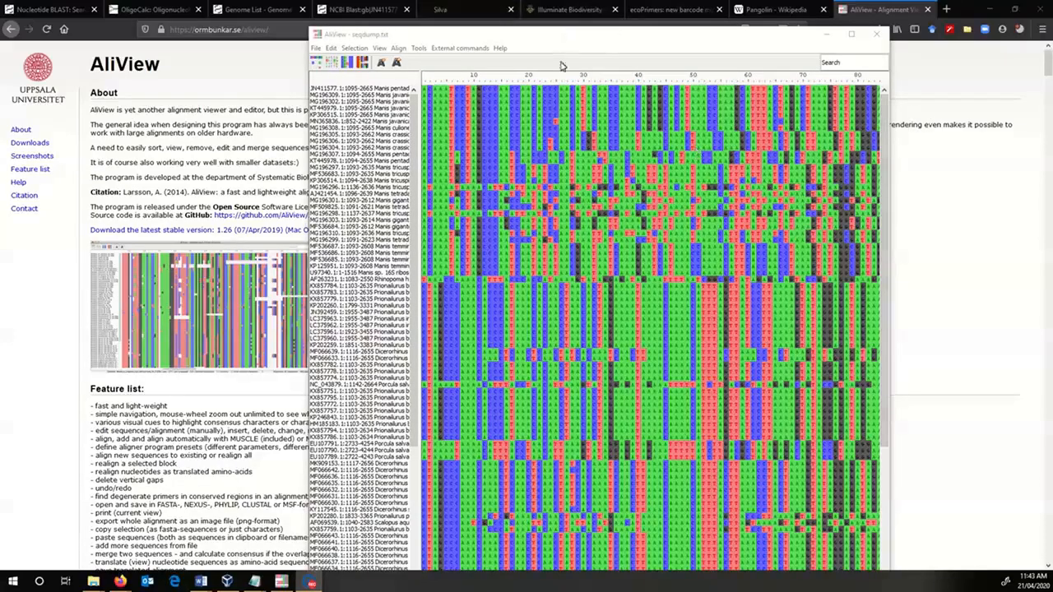
# - Look through the unaligned sequences and realign everything in the file
pyautogui.scroll(-5, 393, 137)
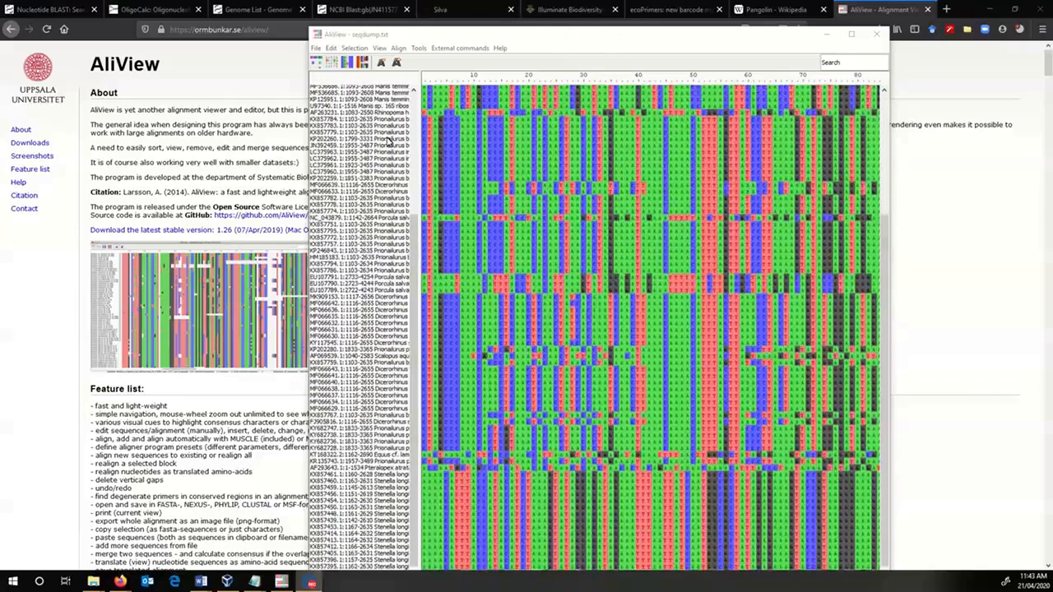
pyautogui.scroll(8, 388, 142)
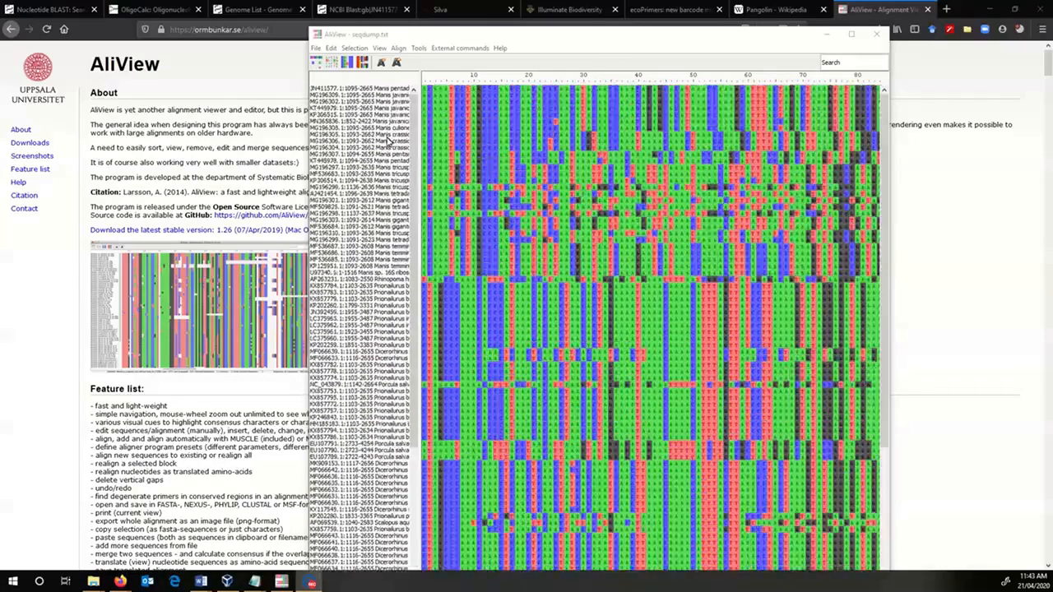
pyautogui.scroll(-8, 388, 142)
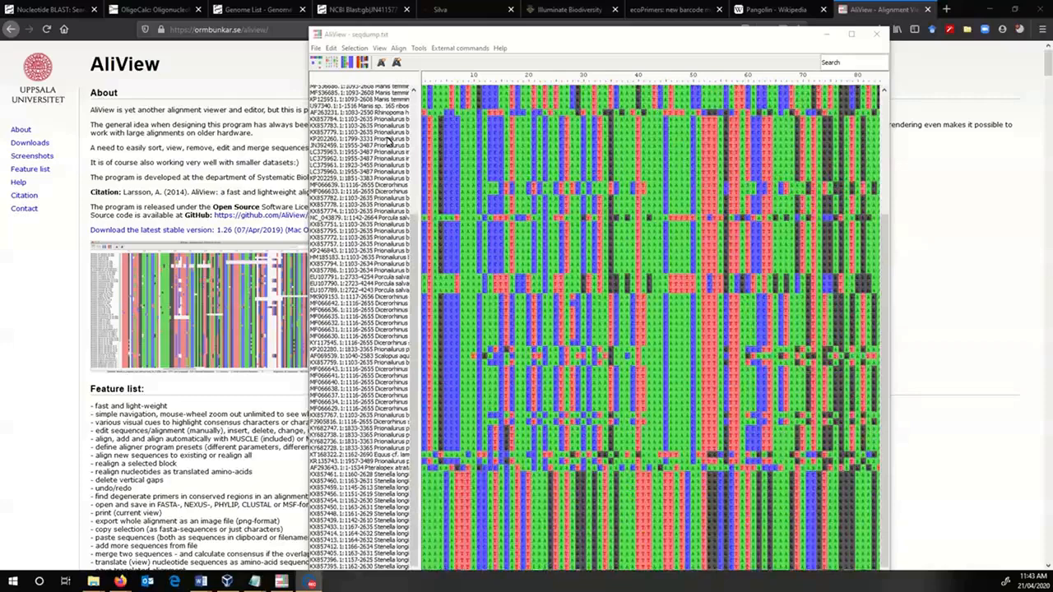
pyautogui.scroll(5, 389, 142)
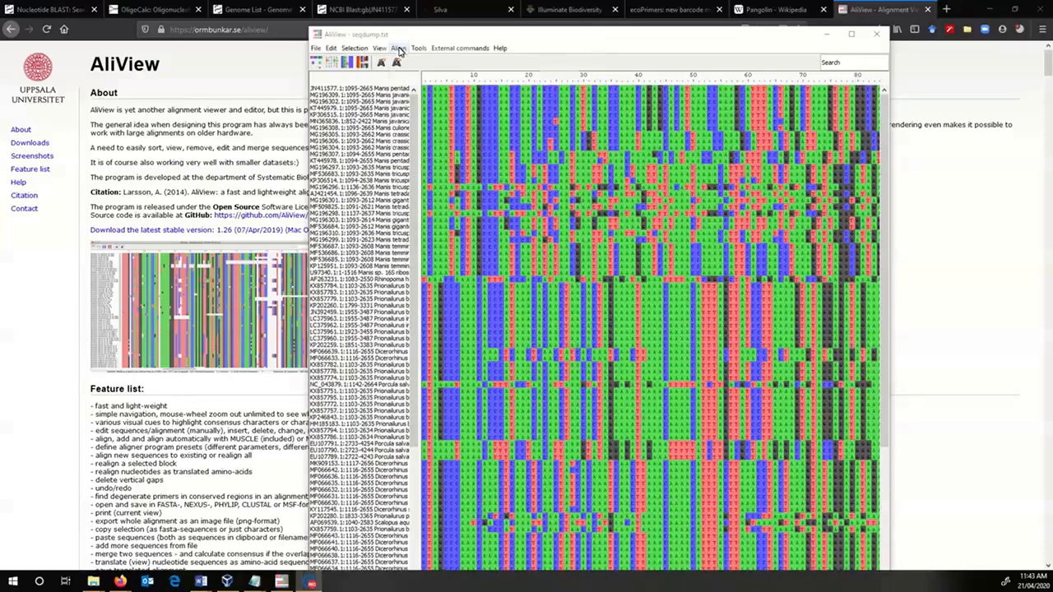
pyautogui.click(400, 48)
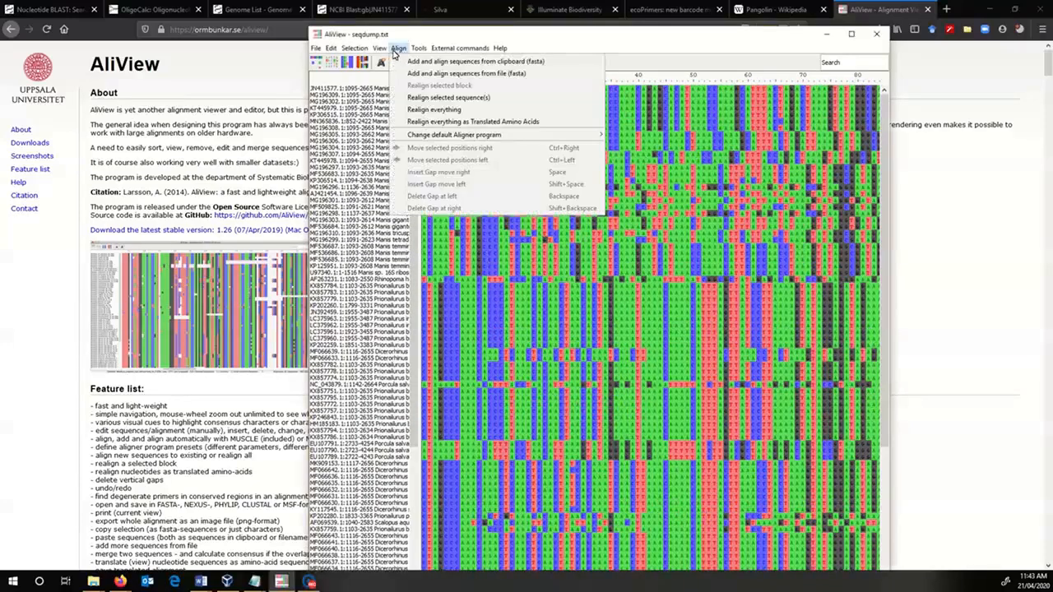
pyautogui.click(422, 110)
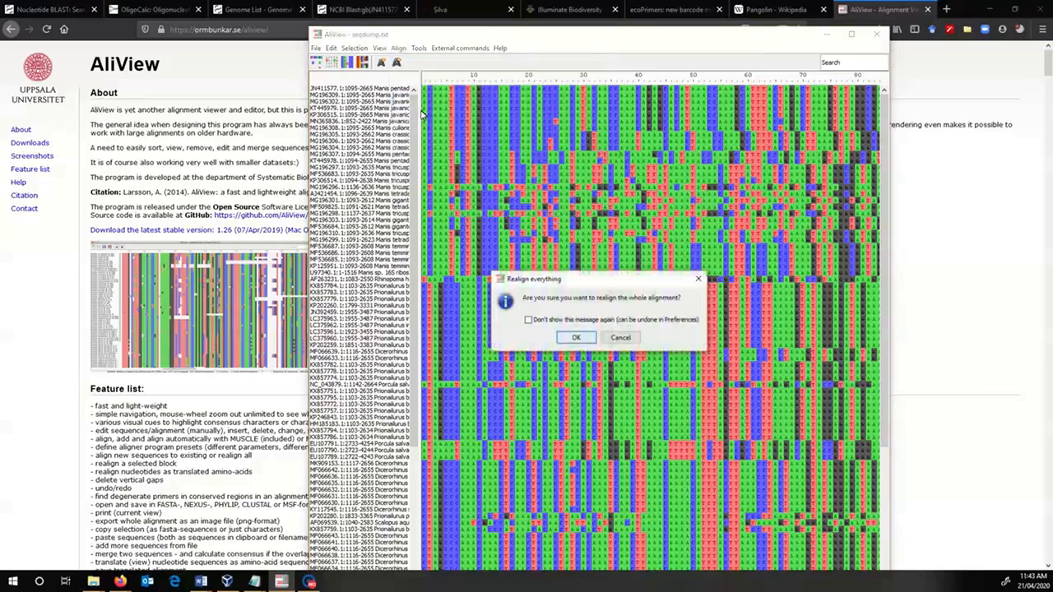
pyautogui.click(576, 339)
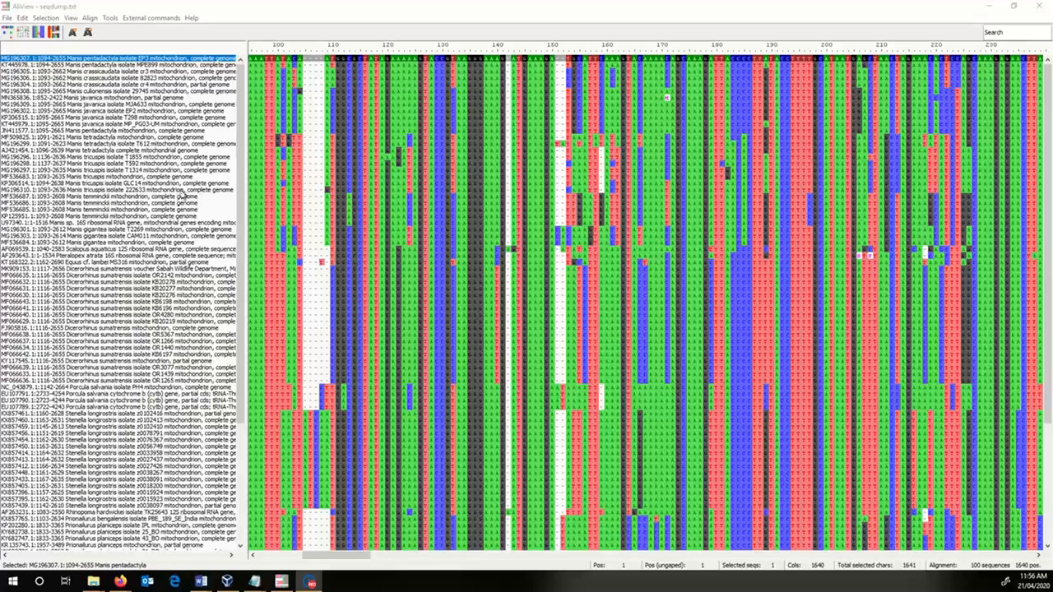
# - Examine the realigned sequences across all species and along their length, ending at the start of the alignment
pyautogui.scroll(-5, 488, 242)
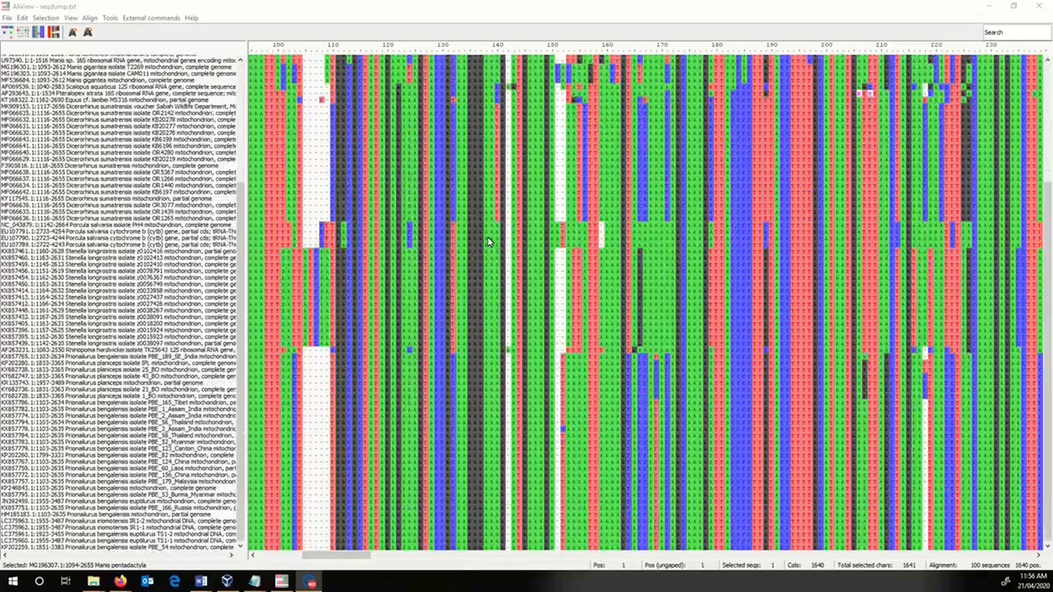
pyautogui.scroll(5, 488, 243)
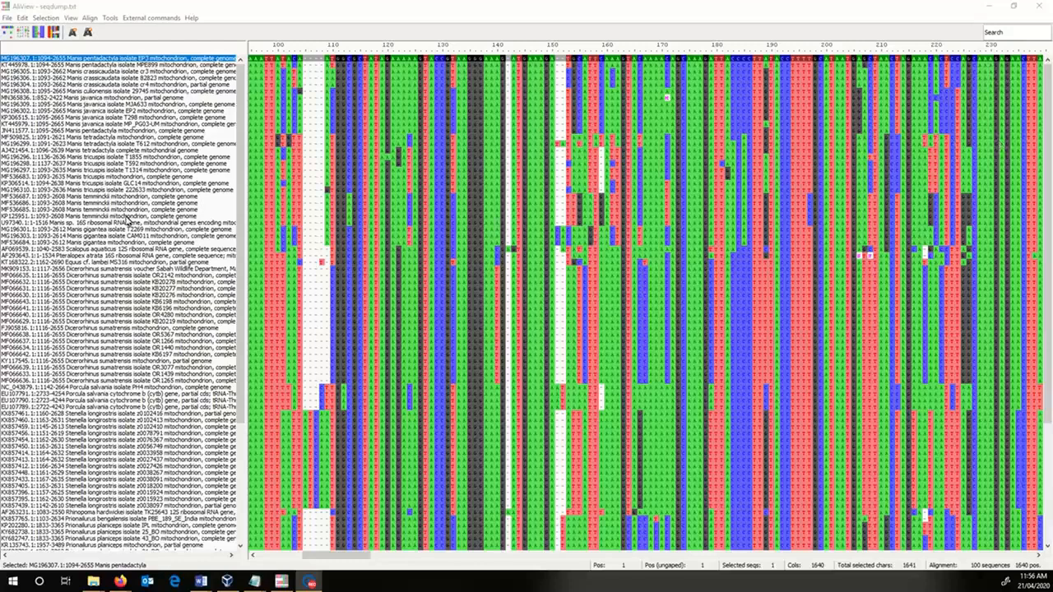
pyautogui.moveTo(311, 555); pyautogui.dragTo(264, 557)
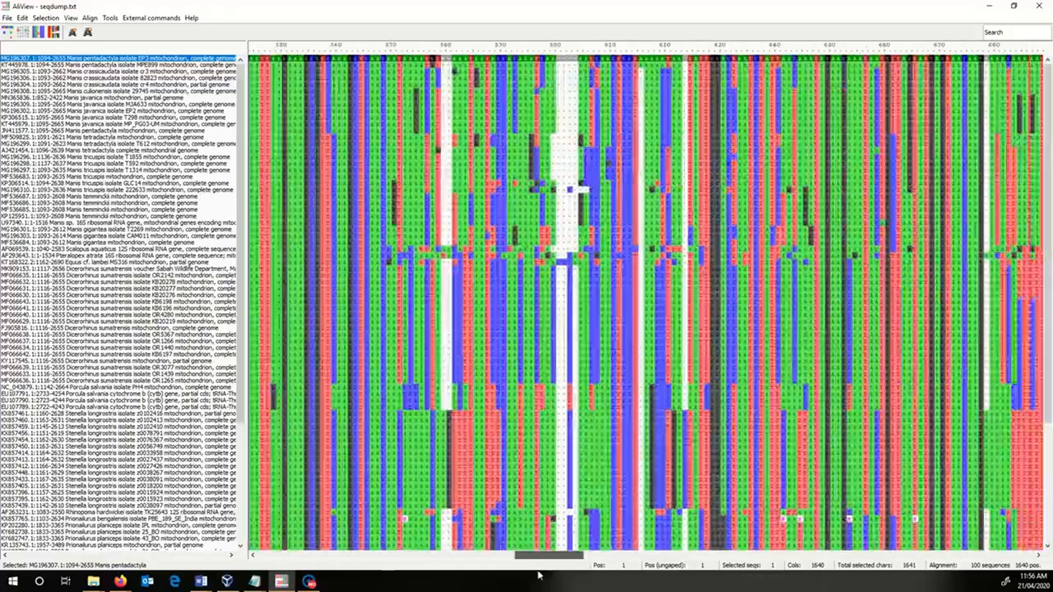
pyautogui.moveTo(526, 556); pyautogui.dragTo(247, 584)
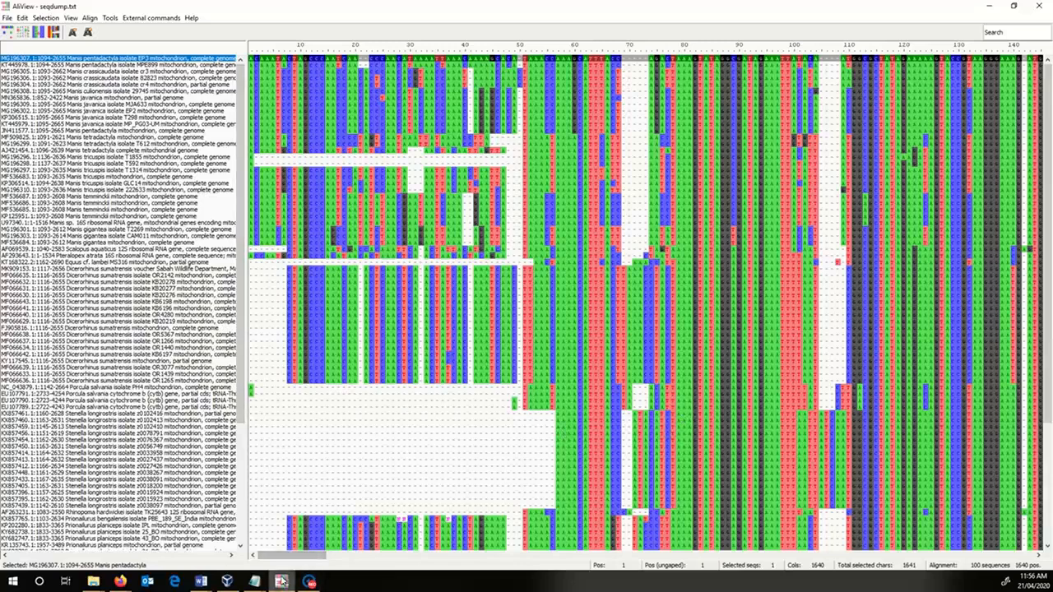
# - Select all the Manis sequences from Manis gigantea up to Manis pentadactyla isolate EP3 and widen the sequence name list
pyautogui.moveTo(286, 584)
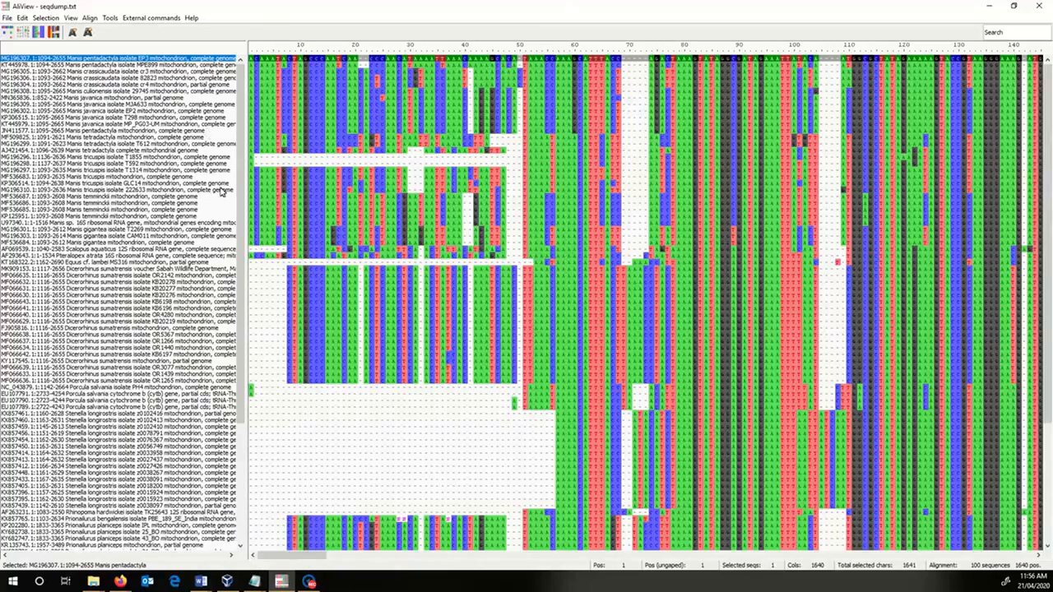
pyautogui.click(141, 243)
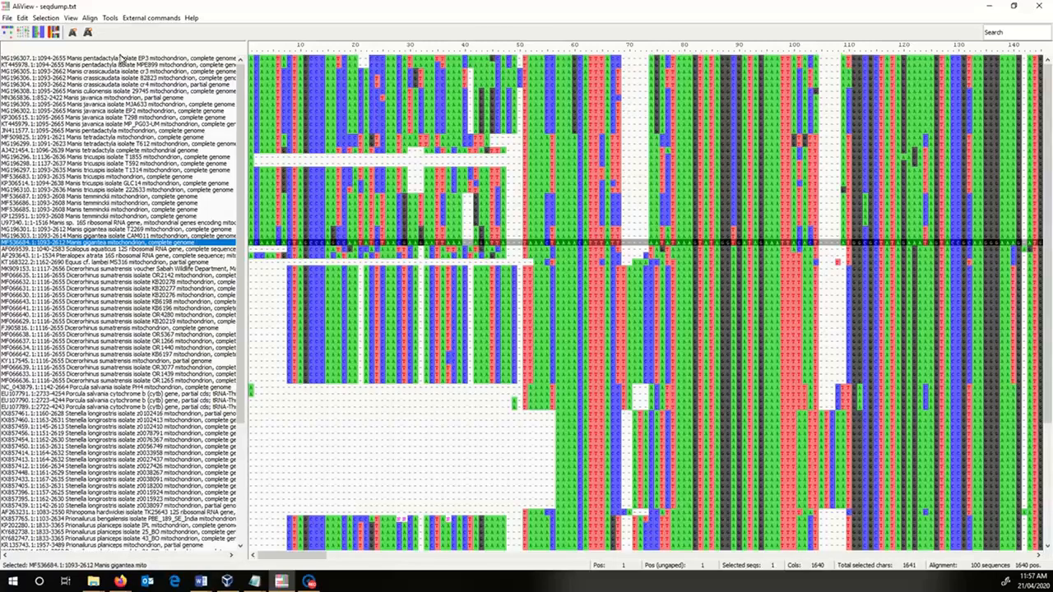
pyautogui.keyDown('shift'); pyautogui.click(117, 59); pyautogui.keyUp('shift')
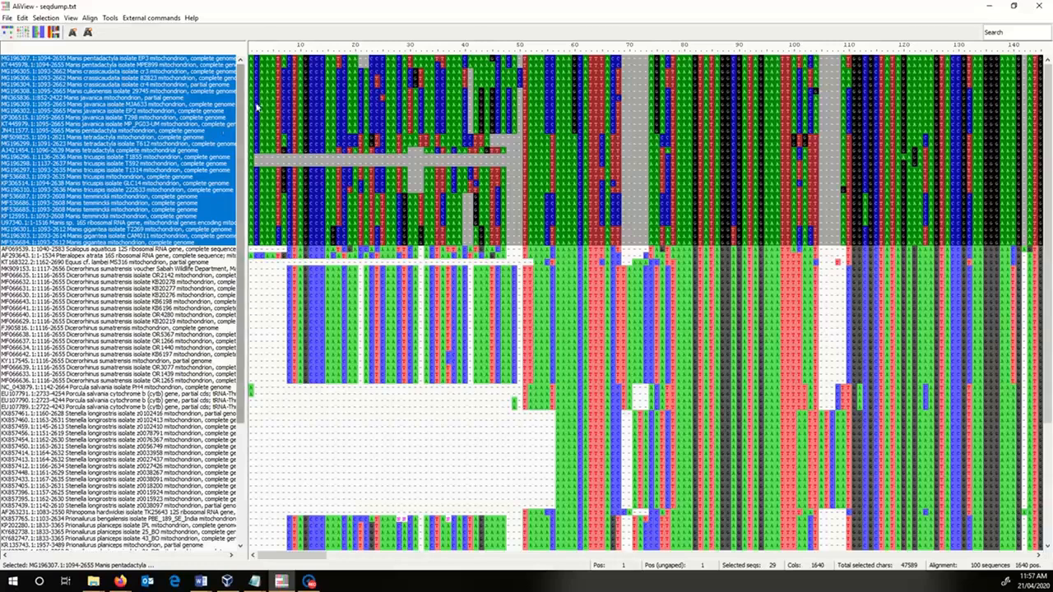
pyautogui.moveTo(247, 121); pyautogui.dragTo(266, 121)
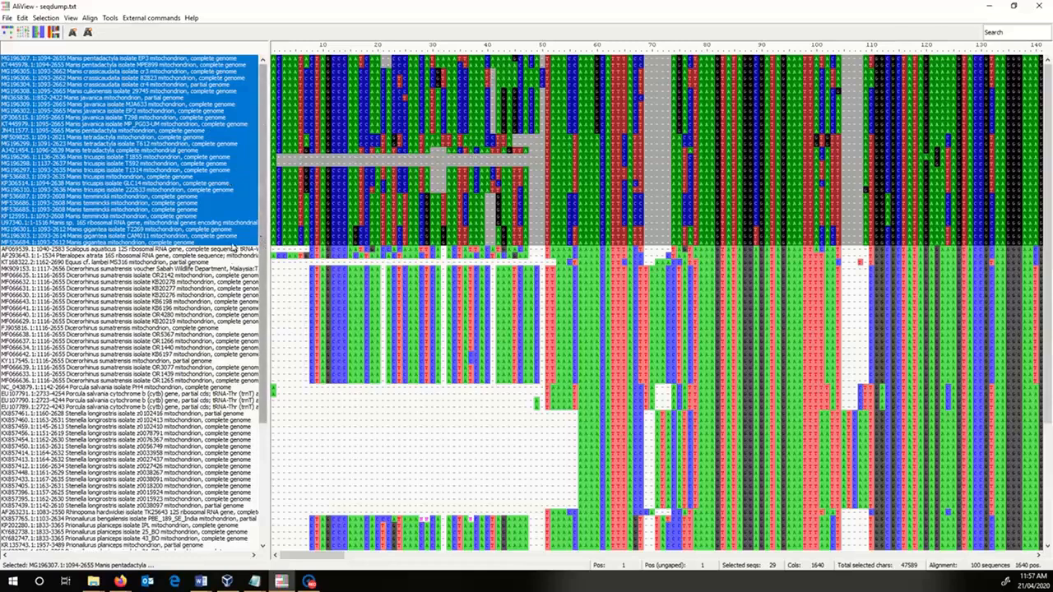
# - Select the non-Manis sequences from Scalopus aquaticus down through Prionailurus planiceps
pyautogui.click(170, 250)
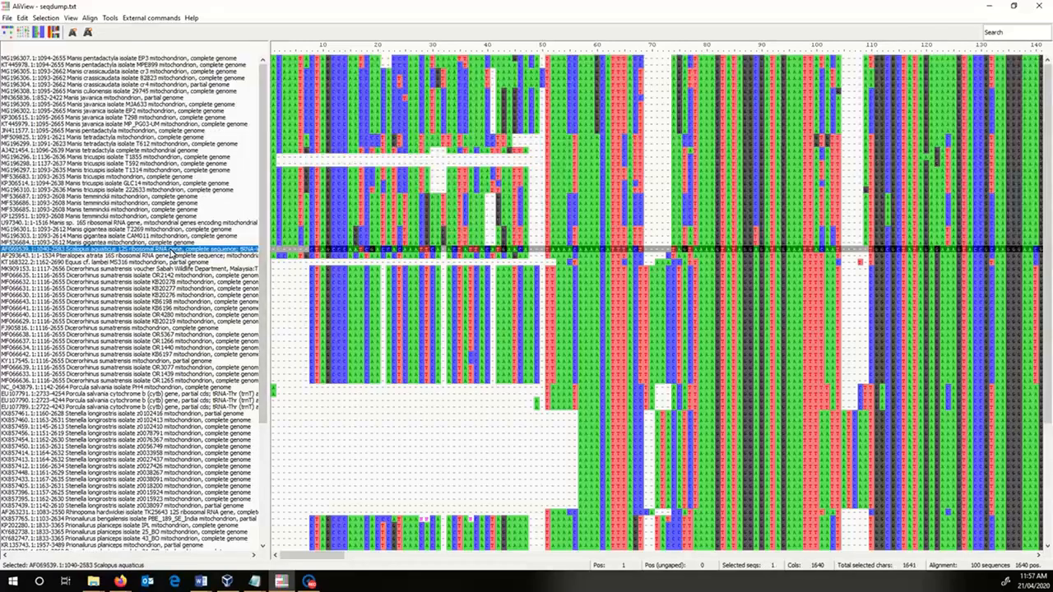
pyautogui.keyDown('shift'); pyautogui.click(208, 546); pyautogui.keyUp('shift')
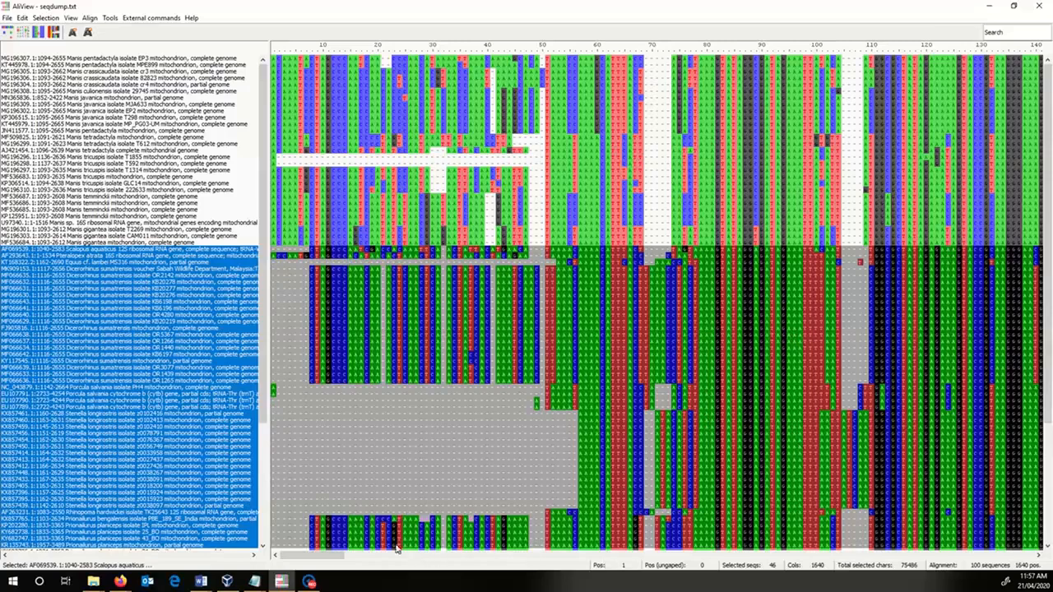
# - Compare the Manis sequences with the selected non-target species along the alignment, concentrating on the region between positions 340 and 480
pyautogui.moveTo(323, 558); pyautogui.dragTo(418, 557)
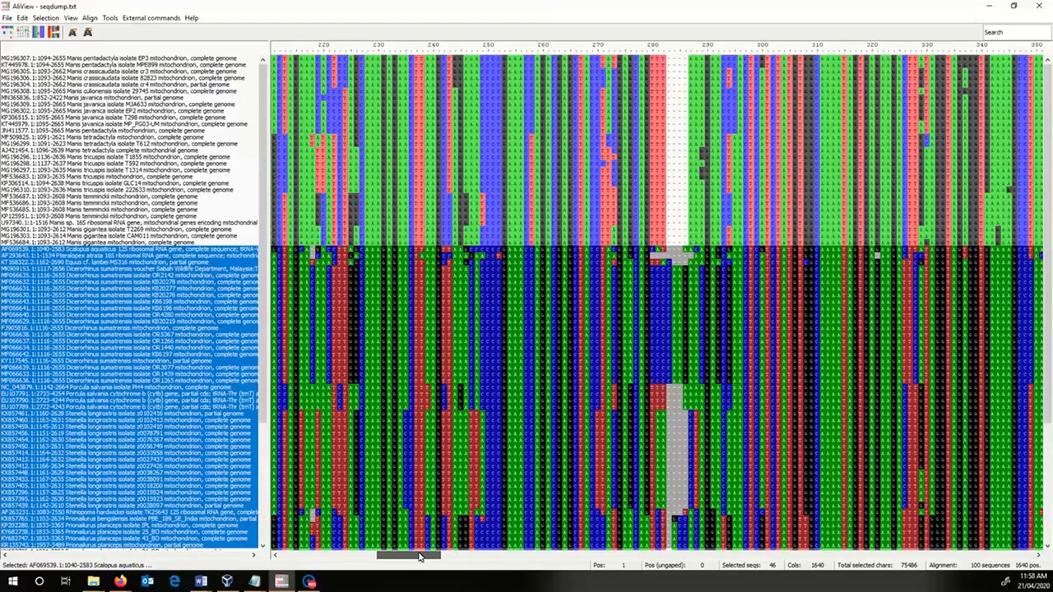
pyautogui.moveTo(419, 557); pyautogui.dragTo(485, 550)
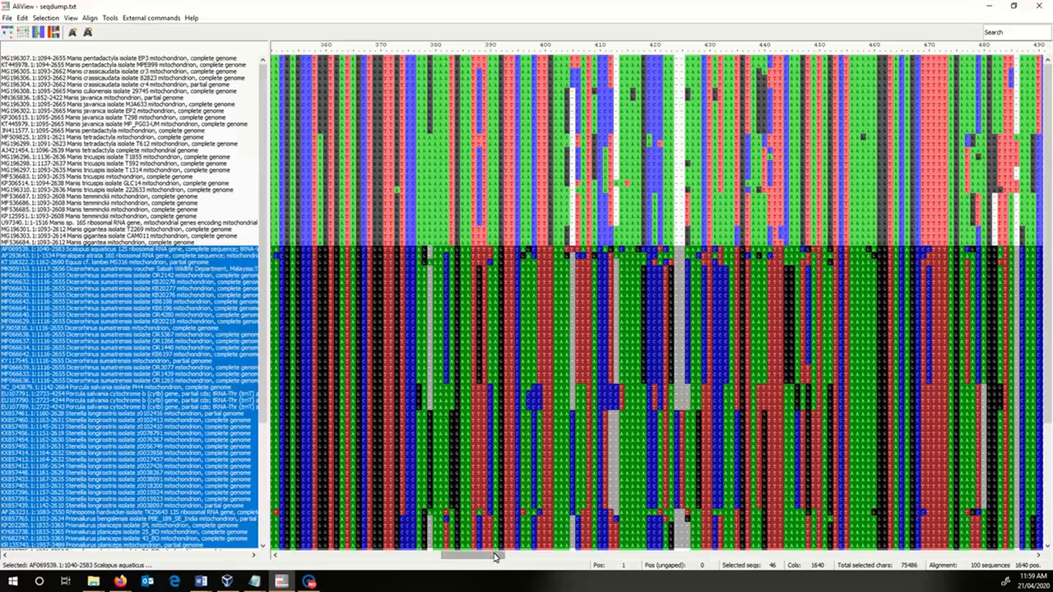
pyautogui.moveTo(493, 556); pyautogui.dragTo(488, 557)
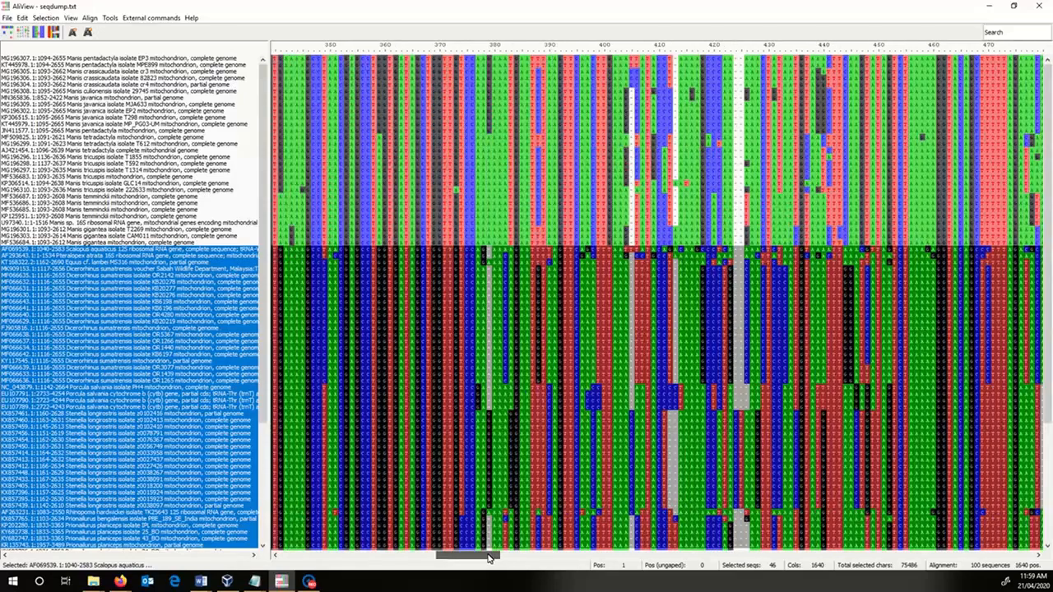
pyautogui.moveTo(488, 557); pyautogui.dragTo(484, 557)
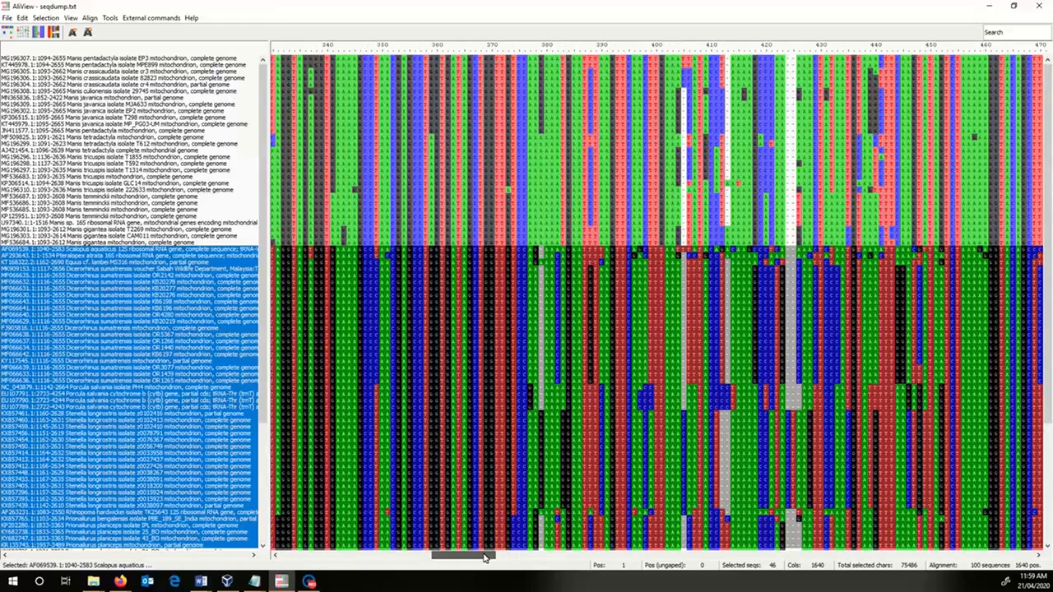
pyautogui.moveTo(484, 557); pyautogui.dragTo(487, 557)
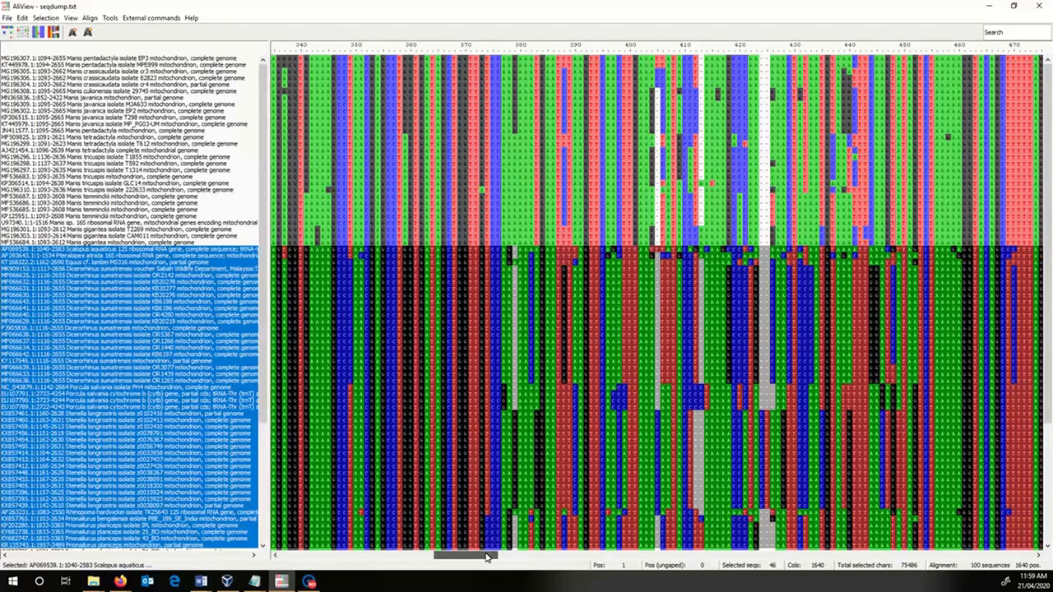
pyautogui.moveTo(487, 557); pyautogui.dragTo(490, 557)
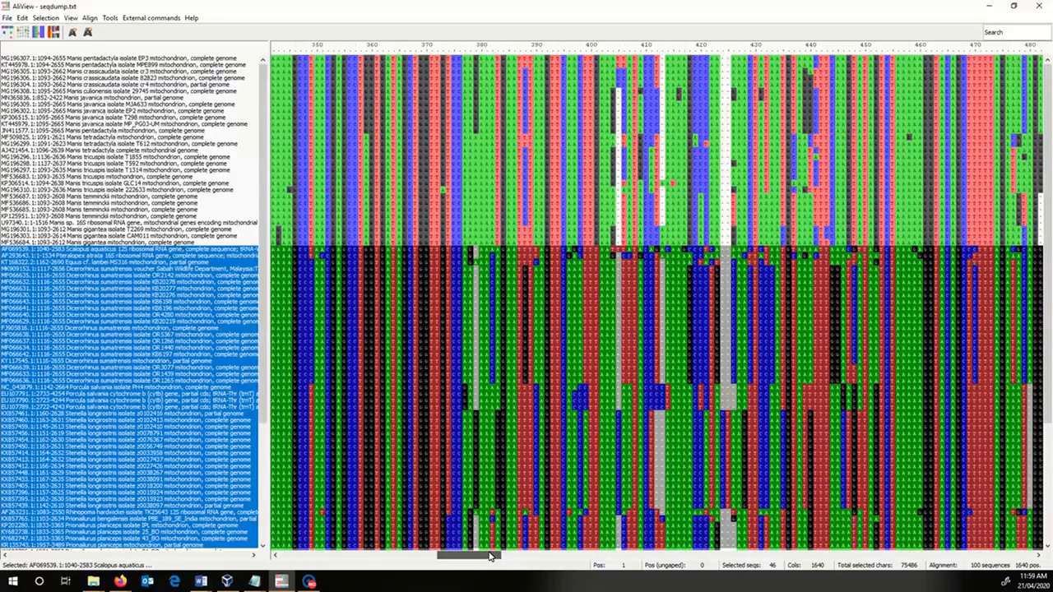
pyautogui.moveTo(489, 557); pyautogui.dragTo(465, 560)
pyautogui.moveTo(473, 560)
pyautogui.mouseDown()
pyautogui.moveTo(443, 560)
pyautogui.moveTo(489, 558)
pyautogui.mouseUp()
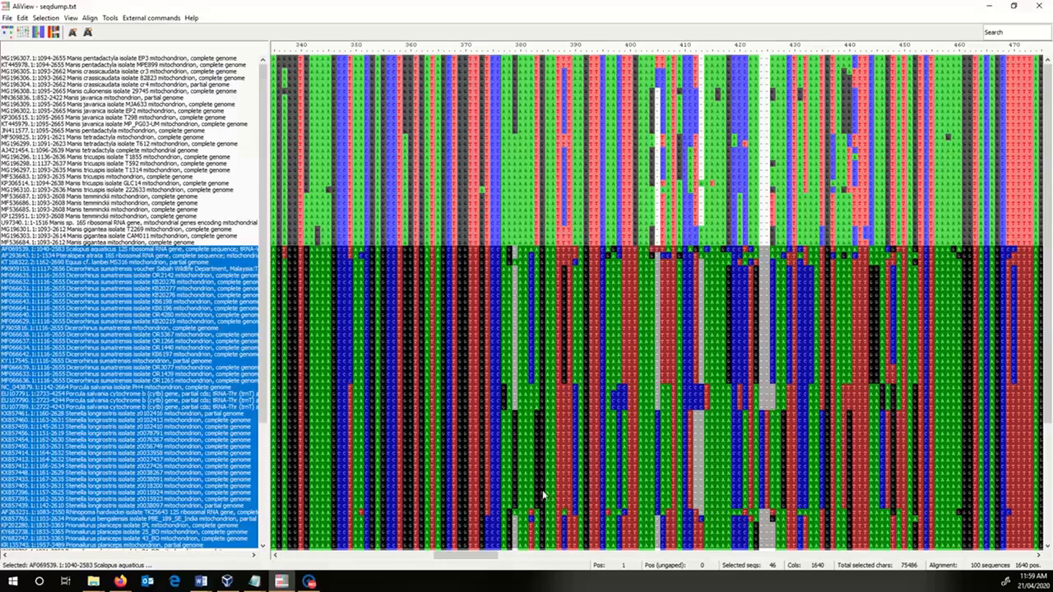
pyautogui.scroll(-5, 539, 500)
pyautogui.scroll(5, 539, 500)
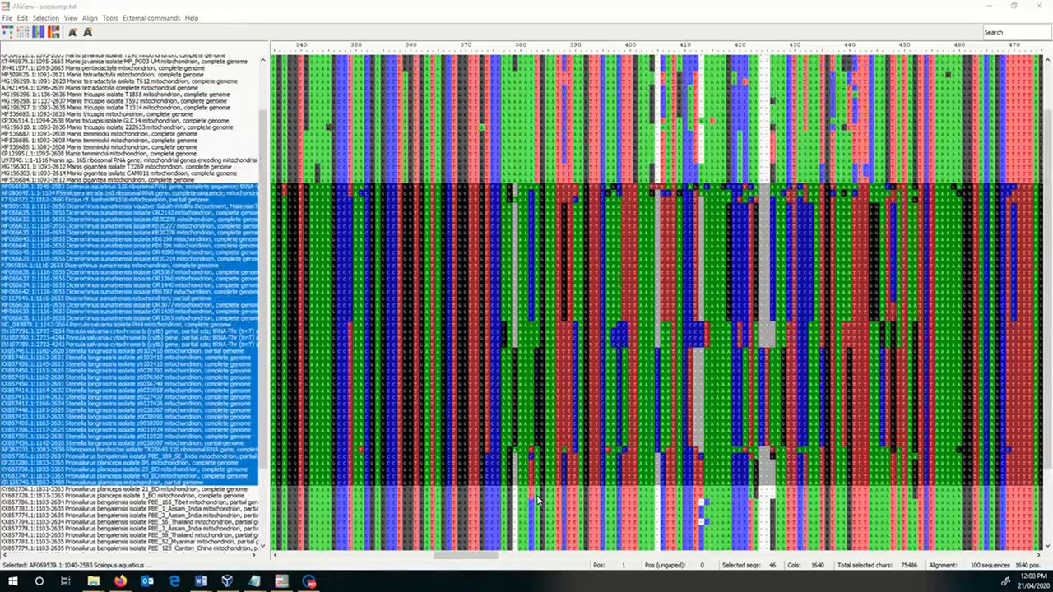
pyautogui.click(539, 427)
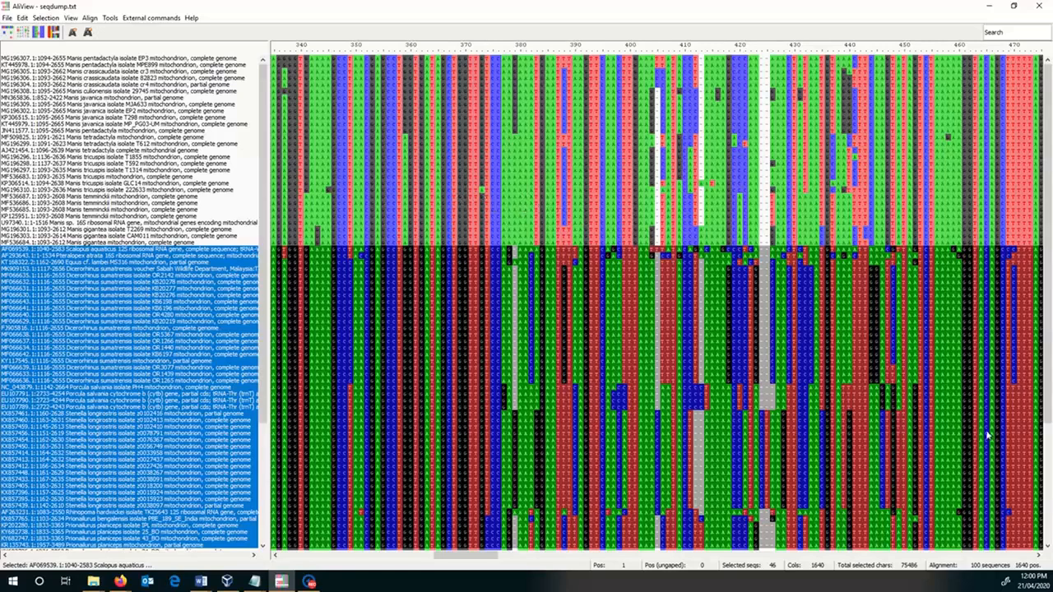
pyautogui.moveTo(445, 557); pyautogui.dragTo(491, 555)
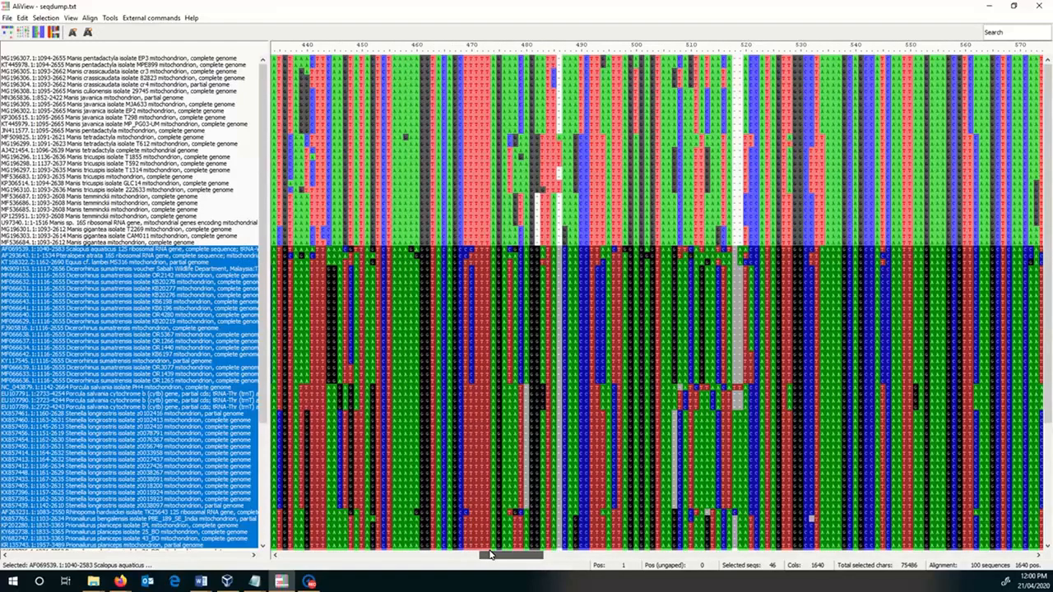
pyautogui.moveTo(490, 556); pyautogui.dragTo(528, 553)
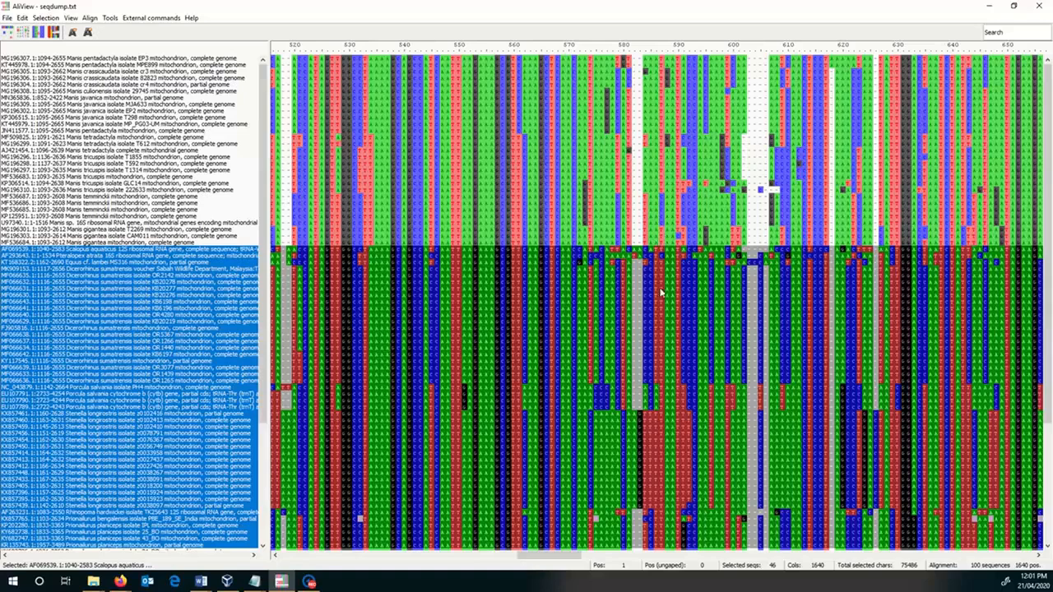
pyautogui.moveTo(550, 555); pyautogui.dragTo(584, 552)
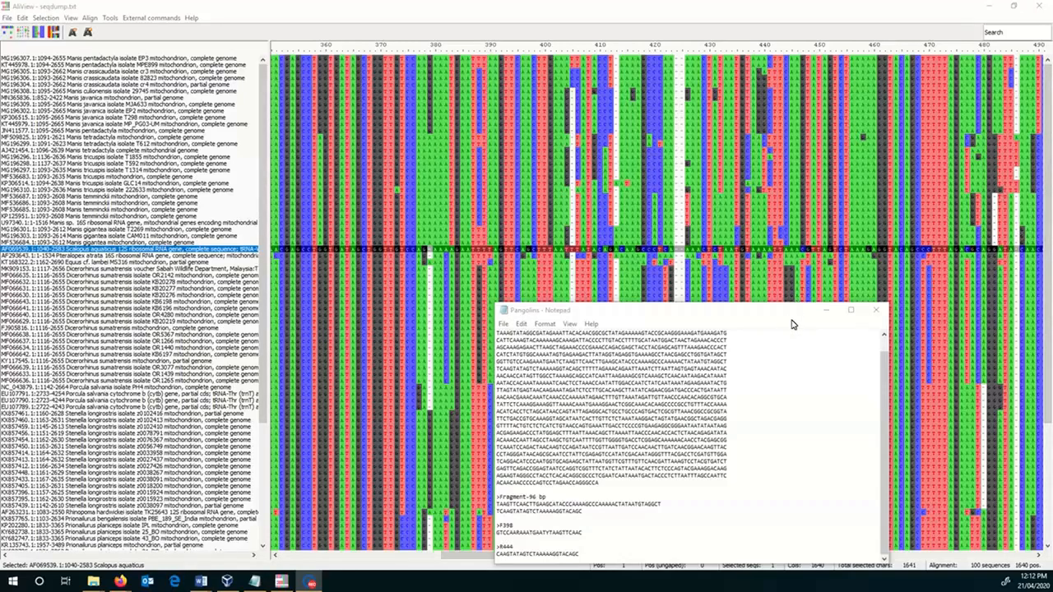
# - Reposition the Pangolins Notepad window over the alignment to read the F398 and R444 primers against the aligned bases
pyautogui.moveTo(792, 324); pyautogui.dragTo(758, 300)
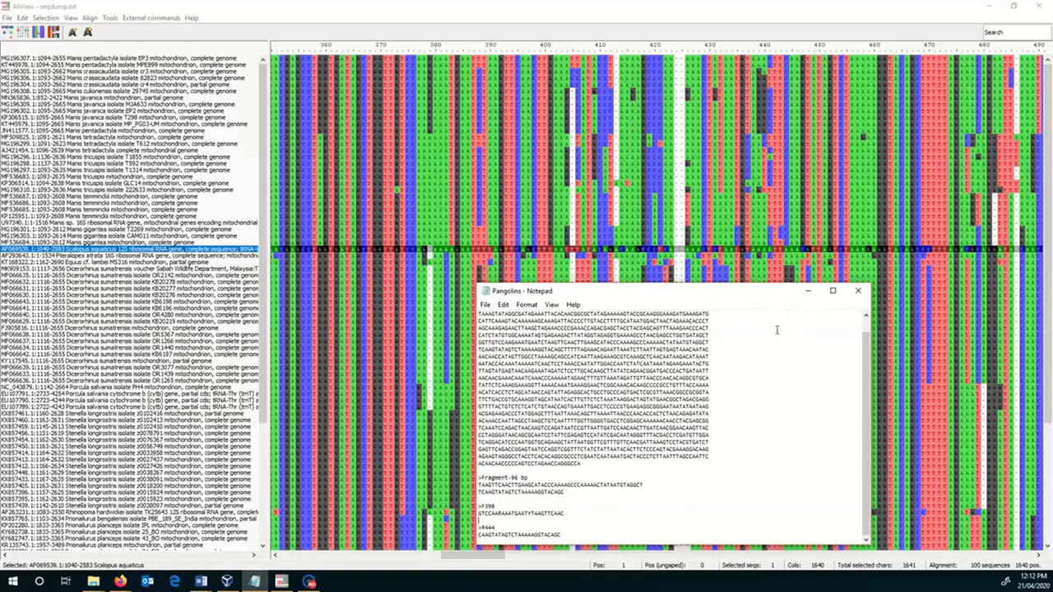
pyautogui.moveTo(774, 291); pyautogui.dragTo(788, 363)
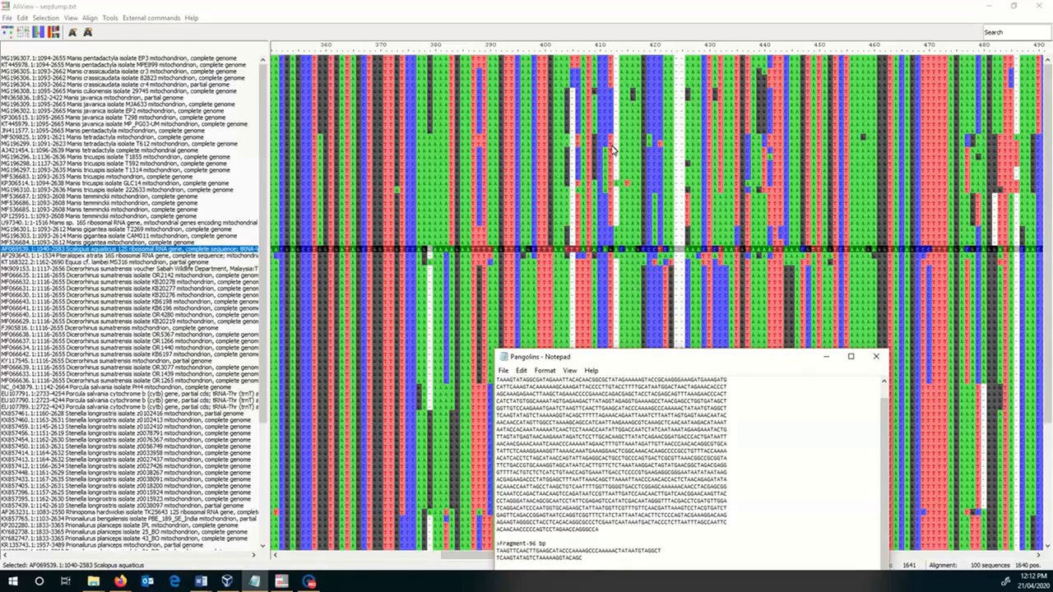
pyautogui.moveTo(761, 358); pyautogui.dragTo(968, 256)
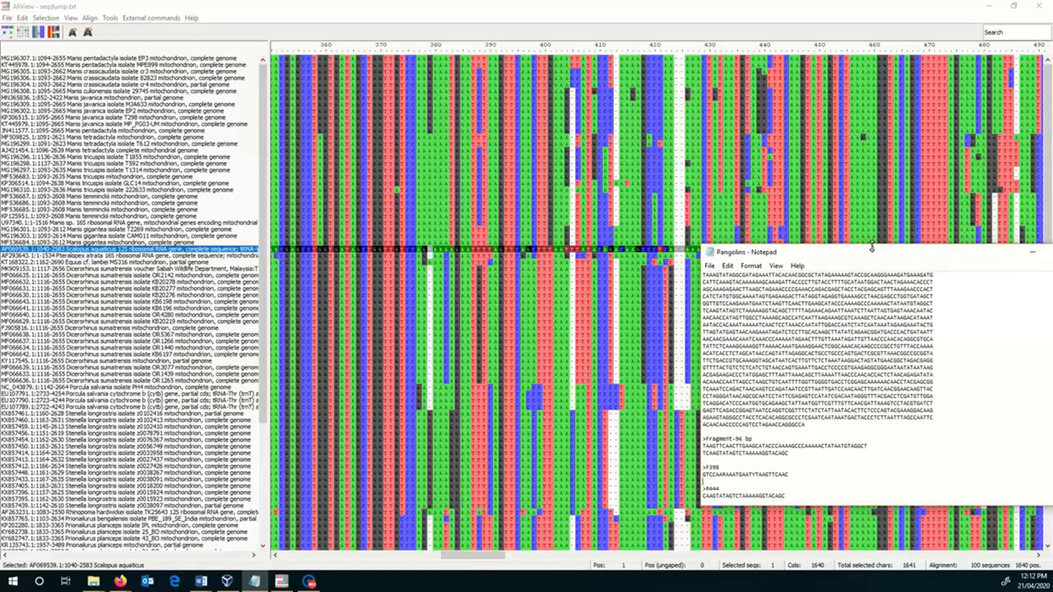
pyautogui.moveTo(874, 260); pyautogui.dragTo(616, 294)
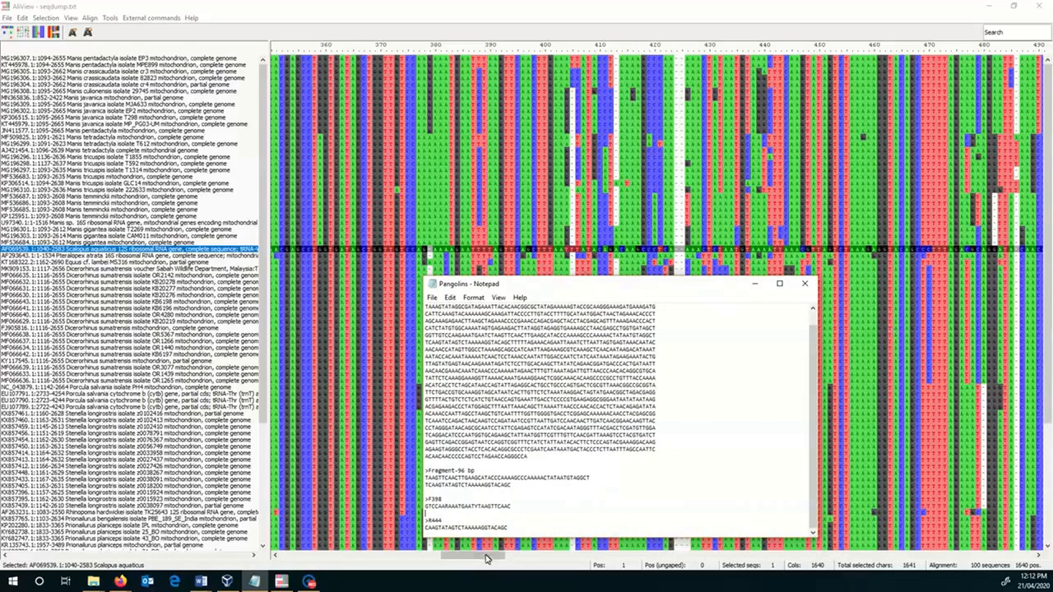
# - Mark position 444 in the lowest Manis gigantea sequence and examine the primer region across the other species
pyautogui.click(785, 245)
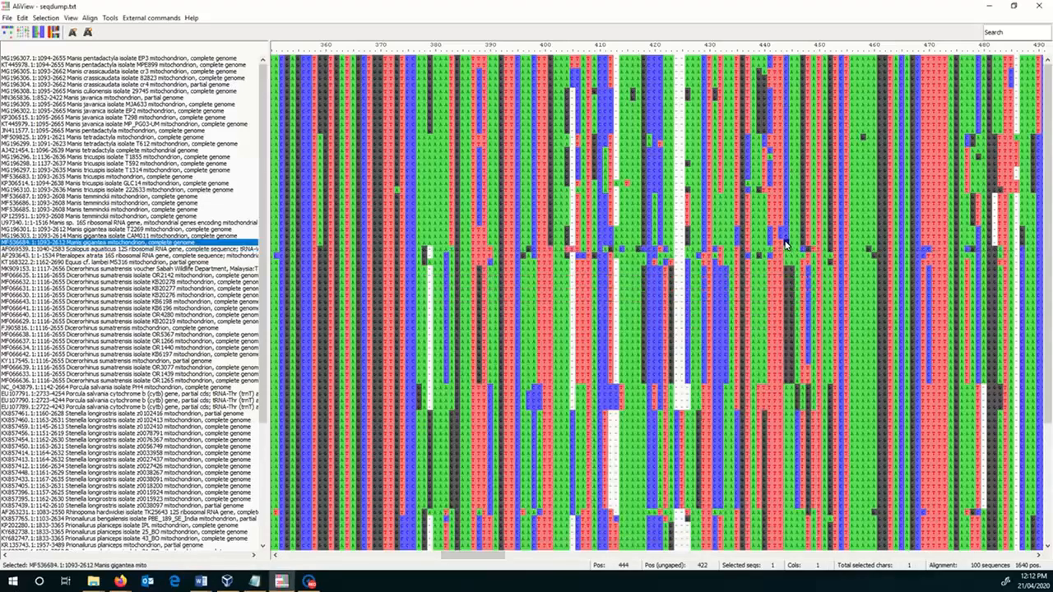
pyautogui.scroll(-5, 799, 321)
pyautogui.scroll(5, 799, 321)
# - Copy the R444 primer sequence from the Pangolins Notepad file and replace the sample sequence on Firefox's Reverse Complement page with it
pyautogui.click(254, 581)
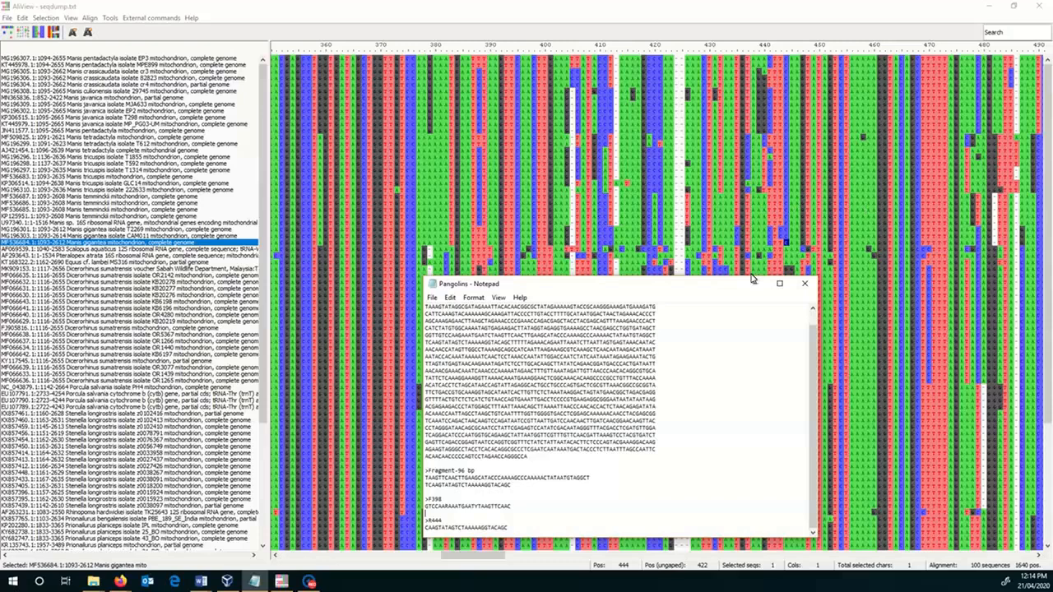
pyautogui.moveTo(511, 527); pyautogui.dragTo(424, 527)
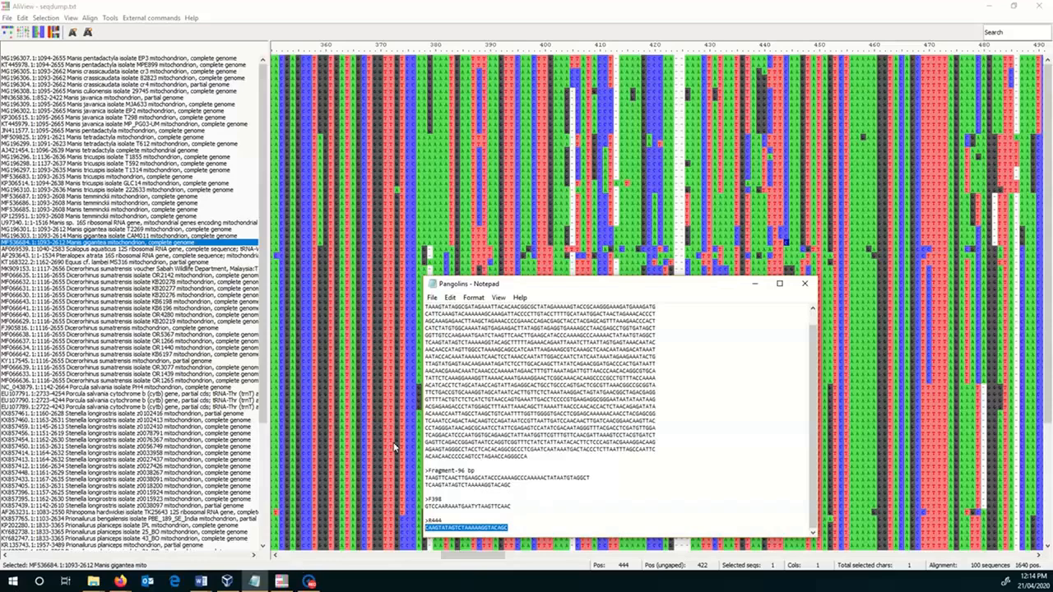
pyautogui.click(123, 581)
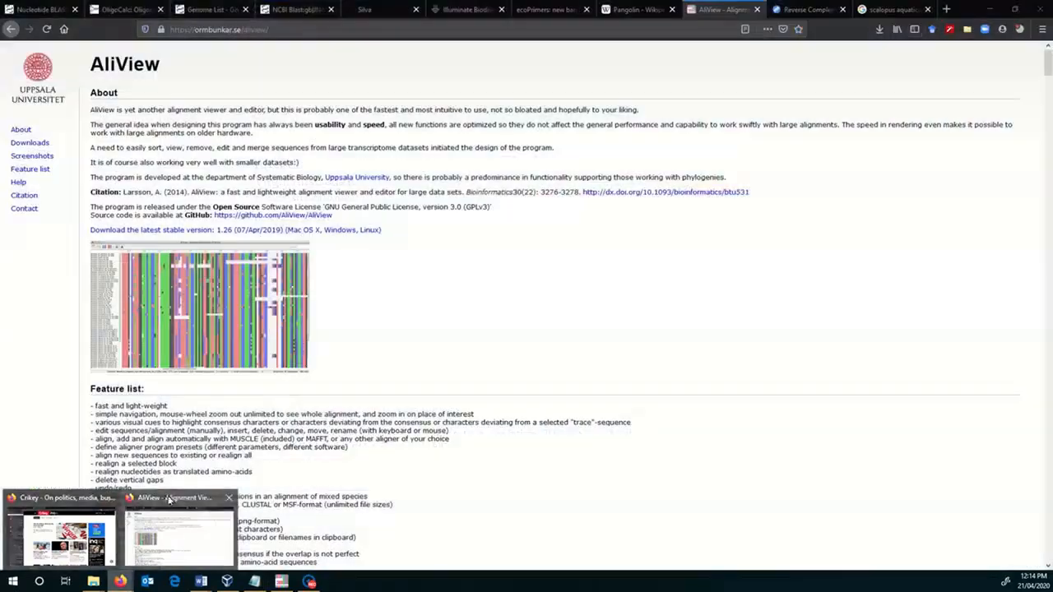
pyautogui.click(169, 499)
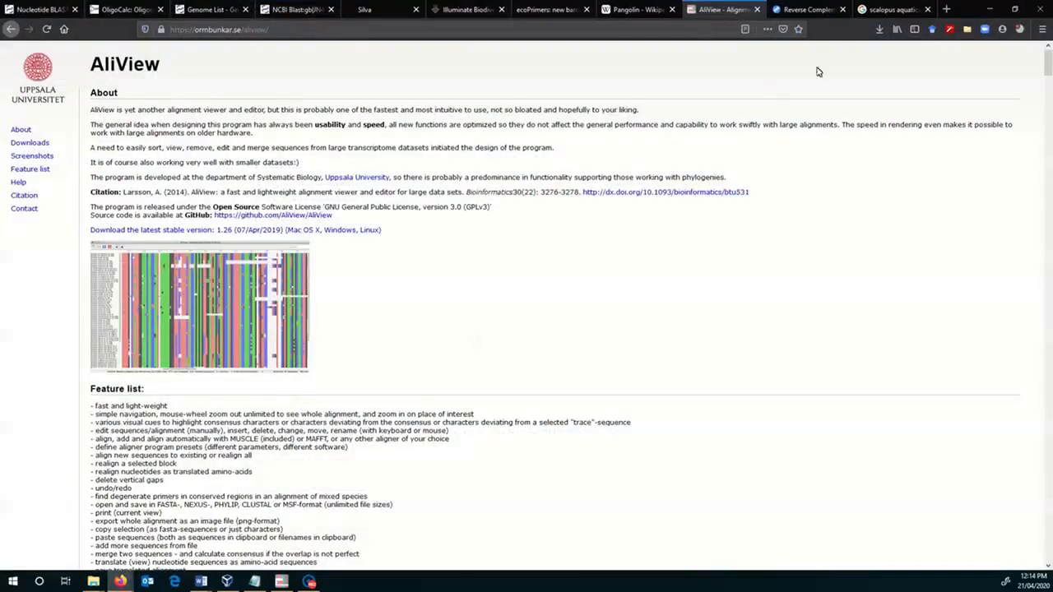
pyautogui.click(823, 8)
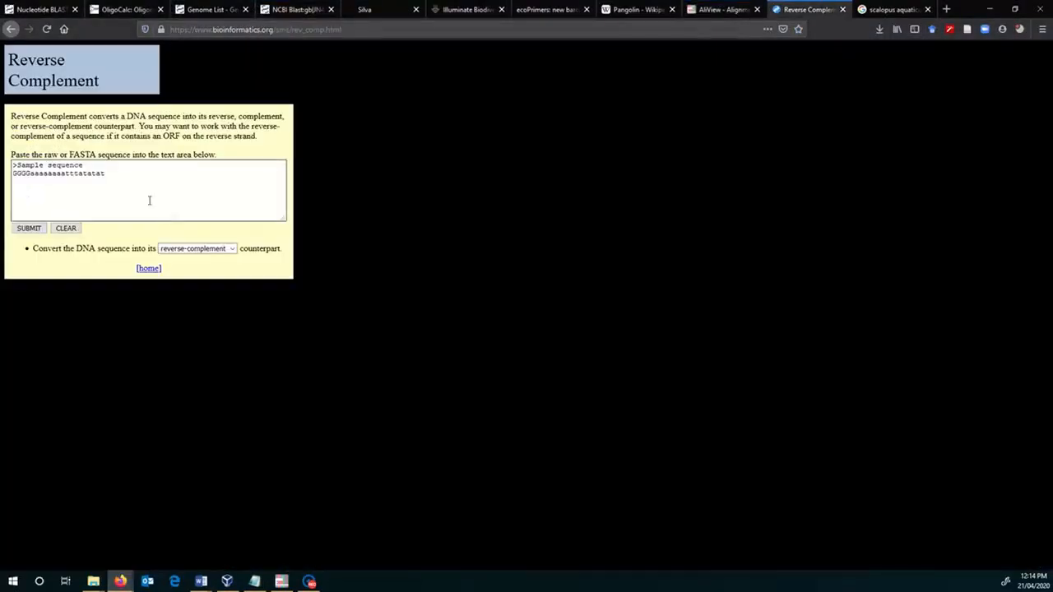
pyautogui.moveTo(142, 202); pyautogui.dragTo(11, 165)
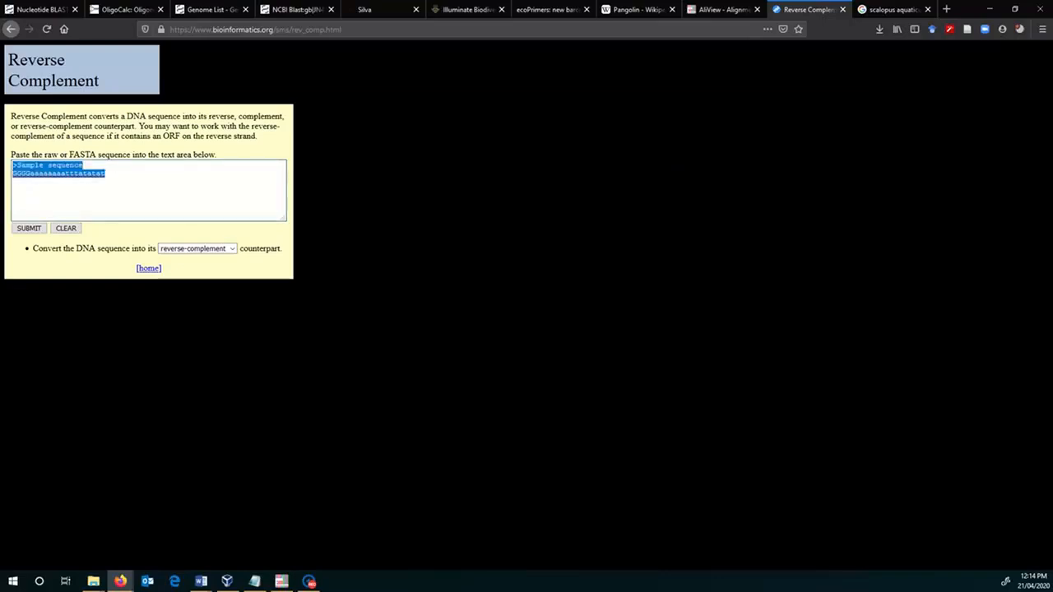
pyautogui.write('CAAGTATAGTCTAAAAAGGTACAGC')
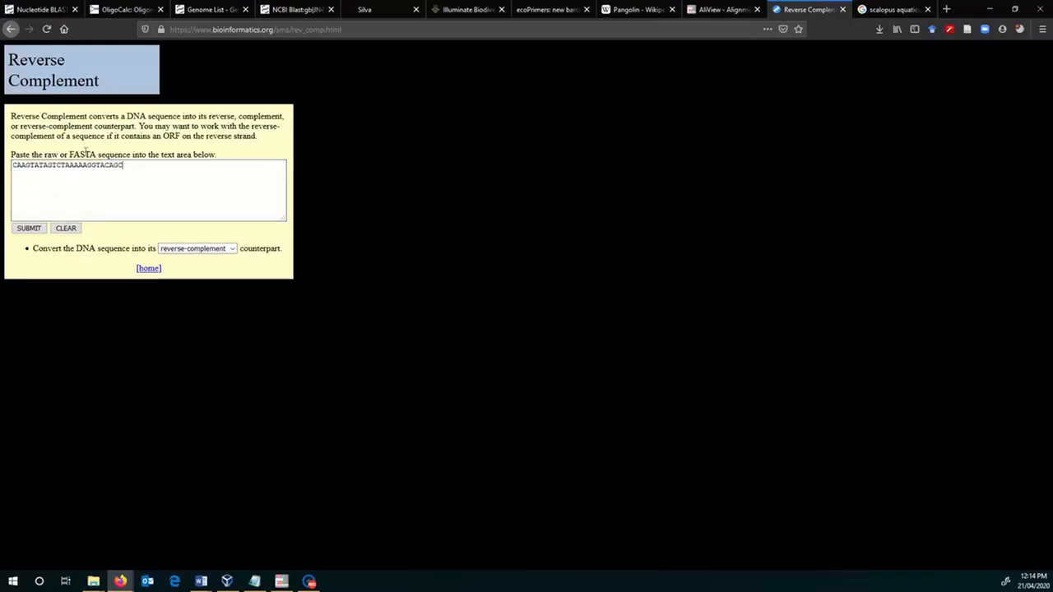
# - Generate the primer's reverse complement, copy the resulting sequence and close the Reverse Complement page
pyautogui.click(32, 230)
pyautogui.moveTo(521, 207); pyautogui.dragTo(379, 206)
pyautogui.hotkey('ctrl', 'c')
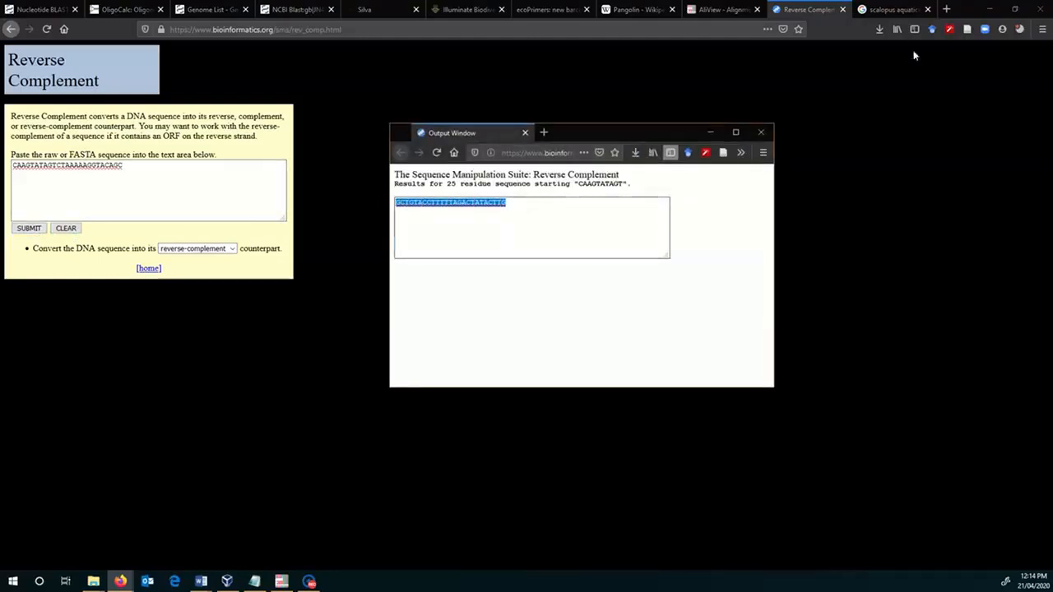
pyautogui.click(843, 10)
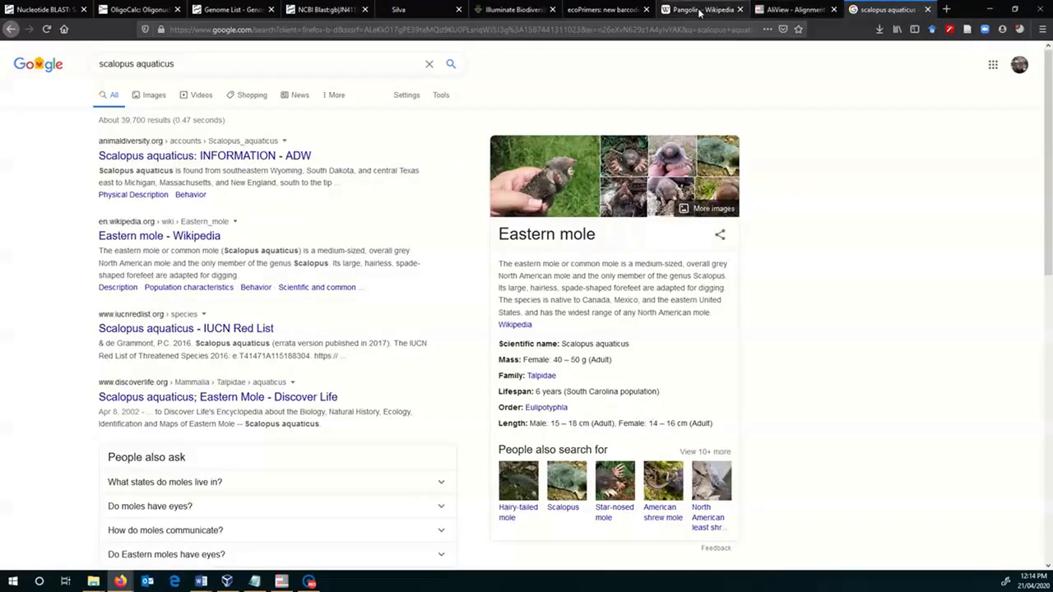
# - In the Pangolins Notepad file, add a "reverse complement" line below R444, paste GCTGTACCTTTTTAGACTATACTTG under it and prefix it with 5'
pyautogui.click(255, 582)
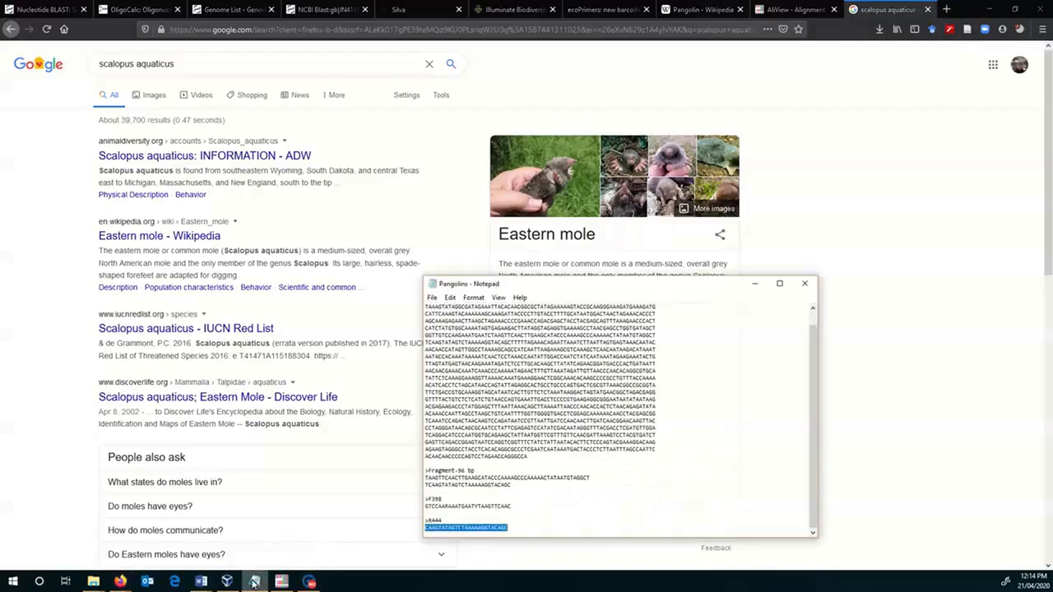
pyautogui.click(543, 528)
pyautogui.press('Return')
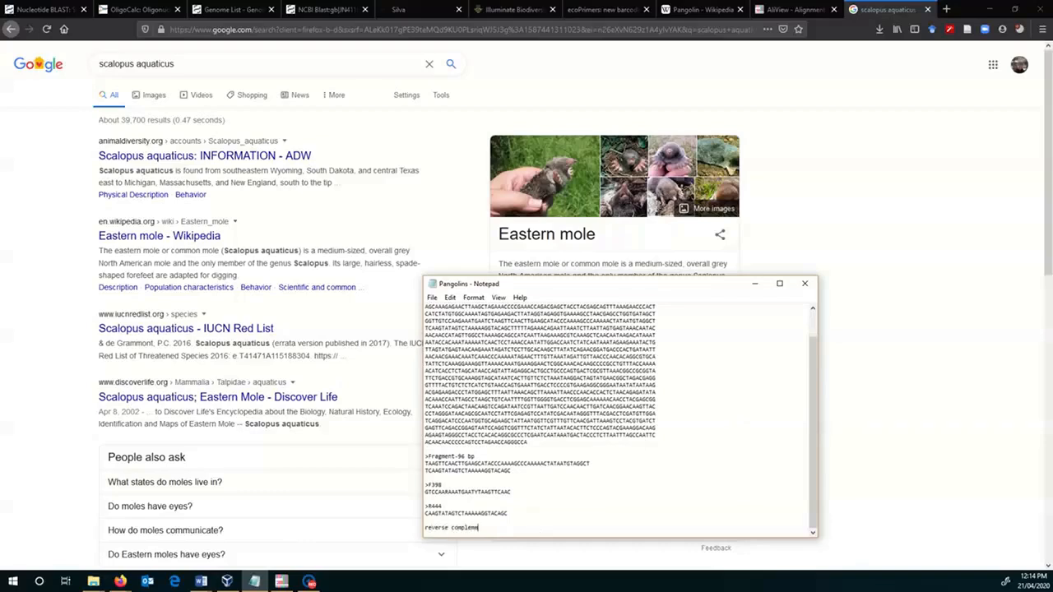
pyautogui.press('Return')
pyautogui.hotkey('ctrl', 'v')
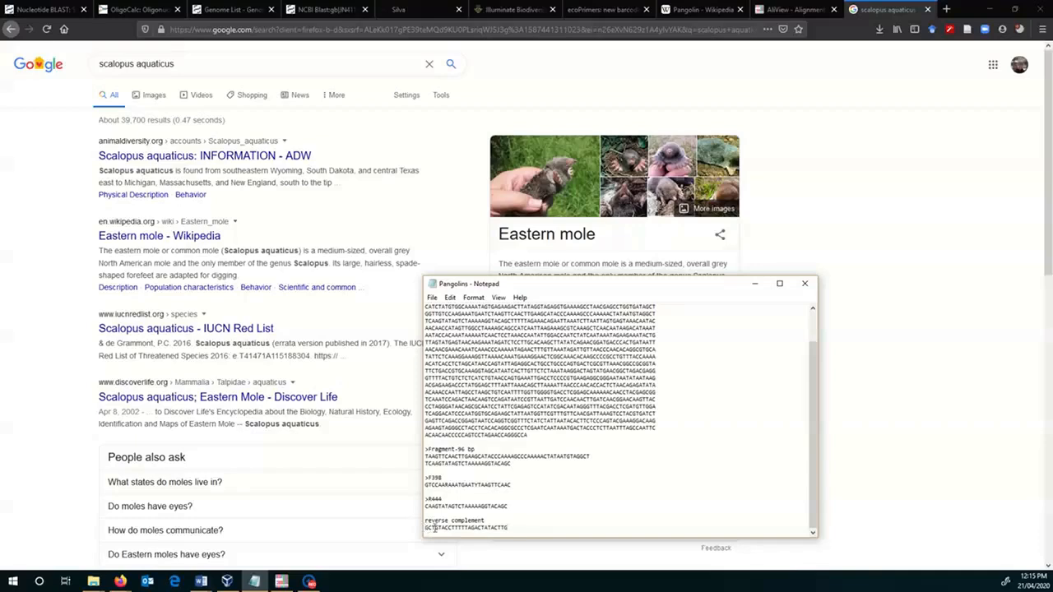
pyautogui.write("5'")
# - Recheck the reverse primer region in AliView and highlight the two-line Fragment-96 bp sequence in the Pangolins Notepad file
pyautogui.click(281, 582)
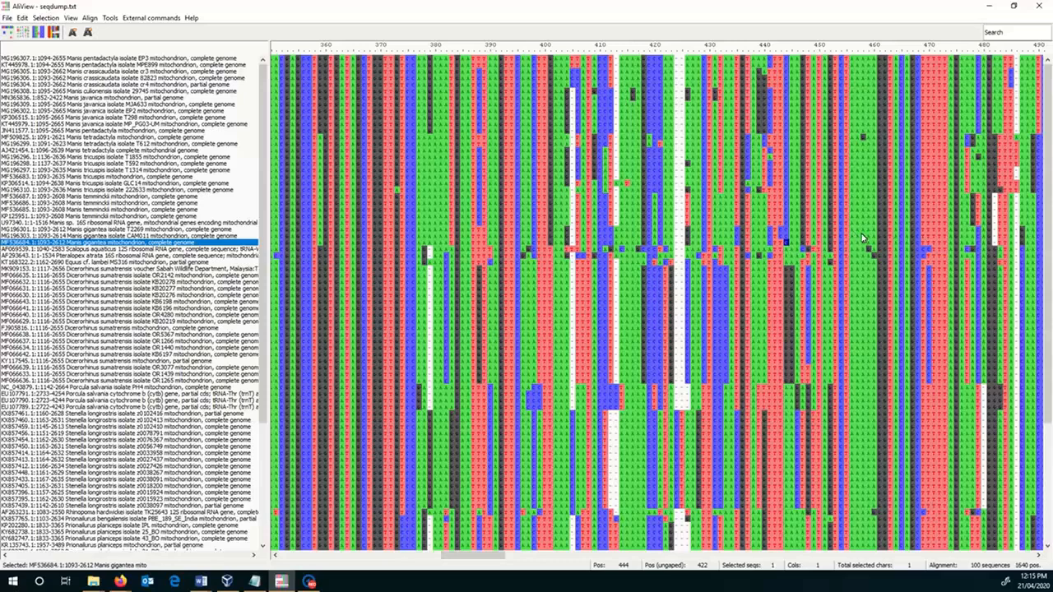
pyautogui.click(254, 581)
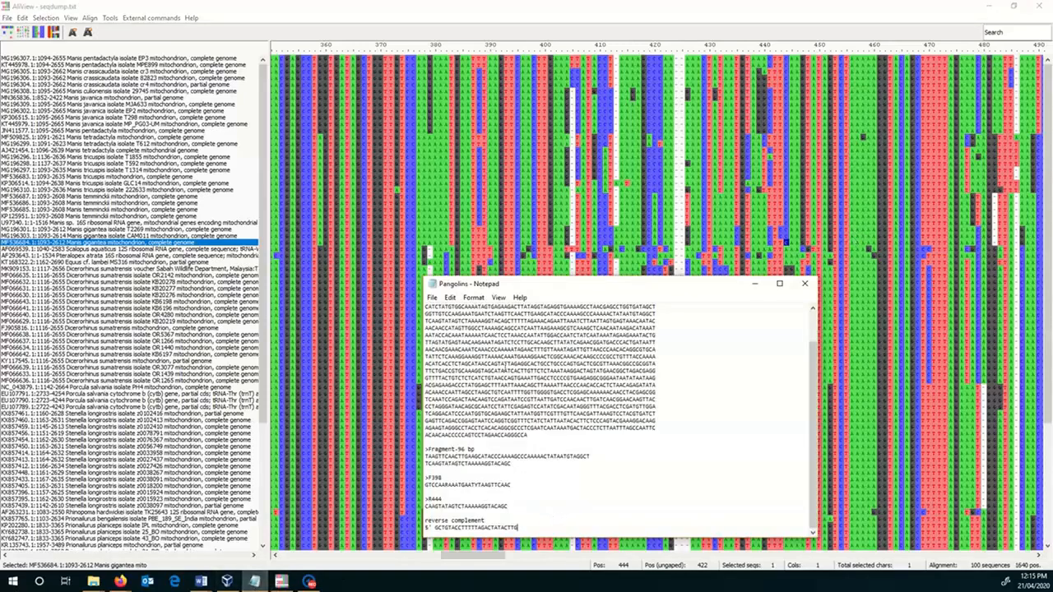
pyautogui.scroll(3, 506, 366)
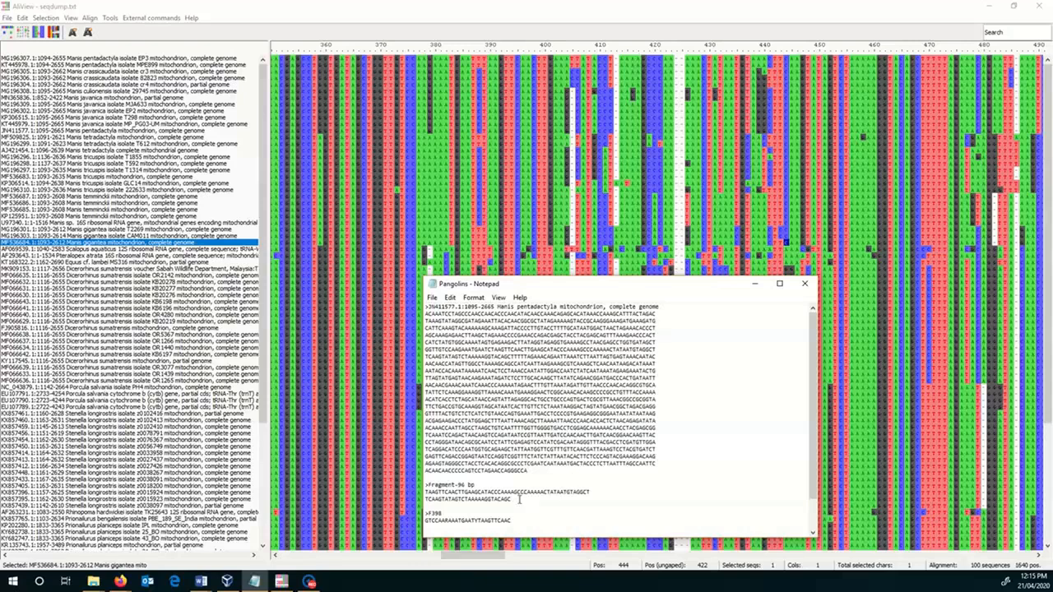
pyautogui.moveTo(519, 500); pyautogui.dragTo(425, 492)
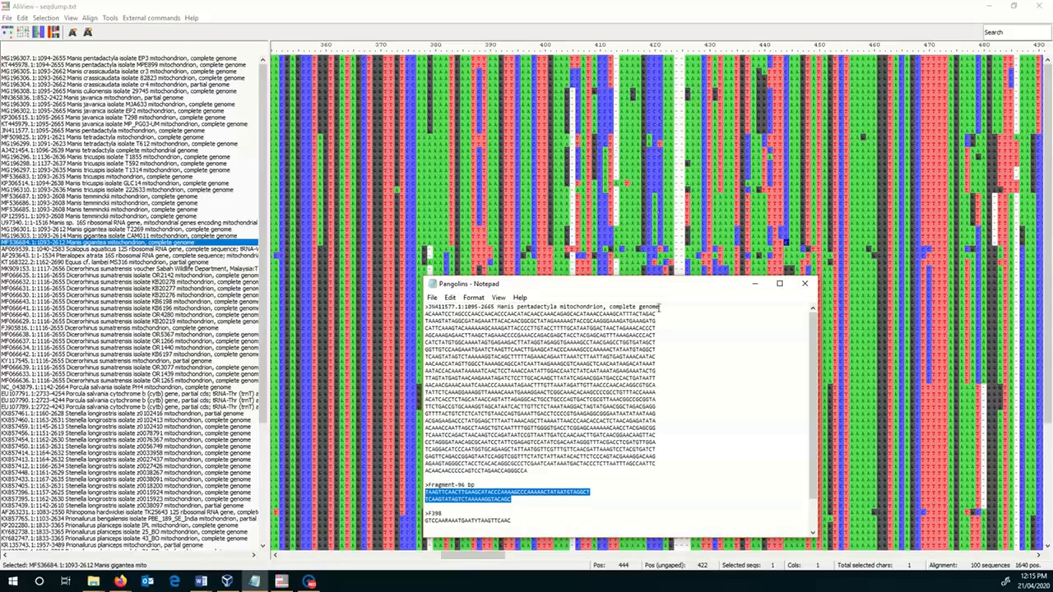
# - Copy the F398 primer sequence from the Pangolins Notepad file and paste it into the oligo sequence box of OligoCalc in Firefox
pyautogui.scroll(-2, 656, 455)
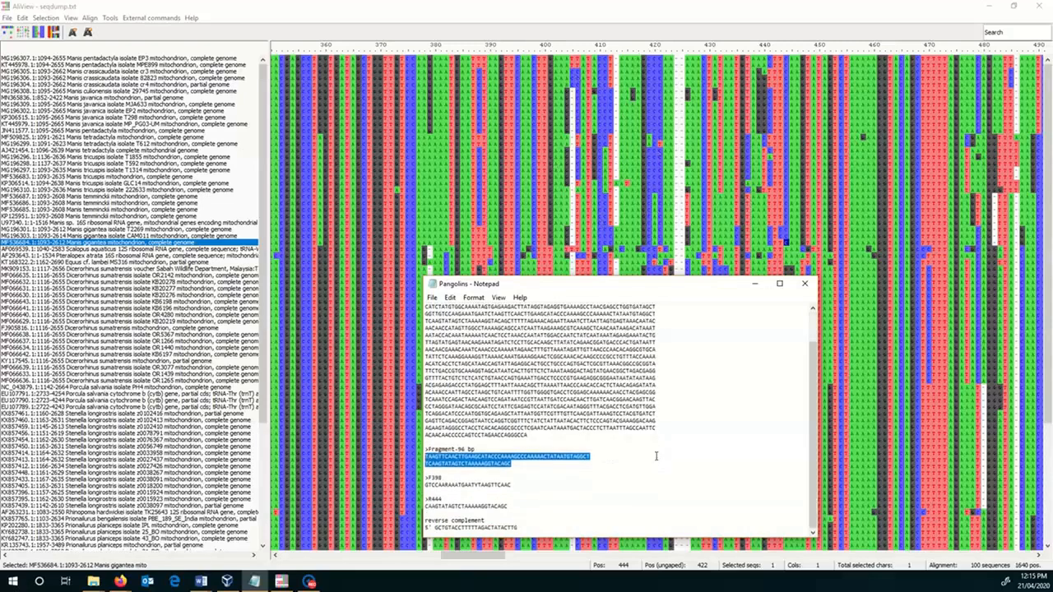
pyautogui.click(546, 507)
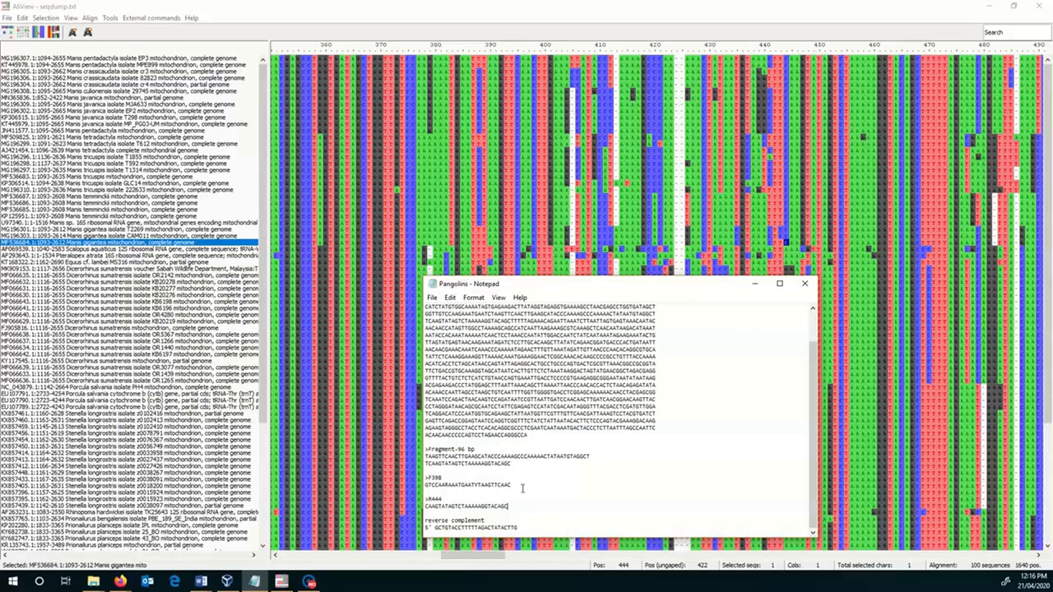
pyautogui.moveTo(513, 485); pyautogui.dragTo(424, 485)
pyautogui.hotkey('ctrl', 'c')
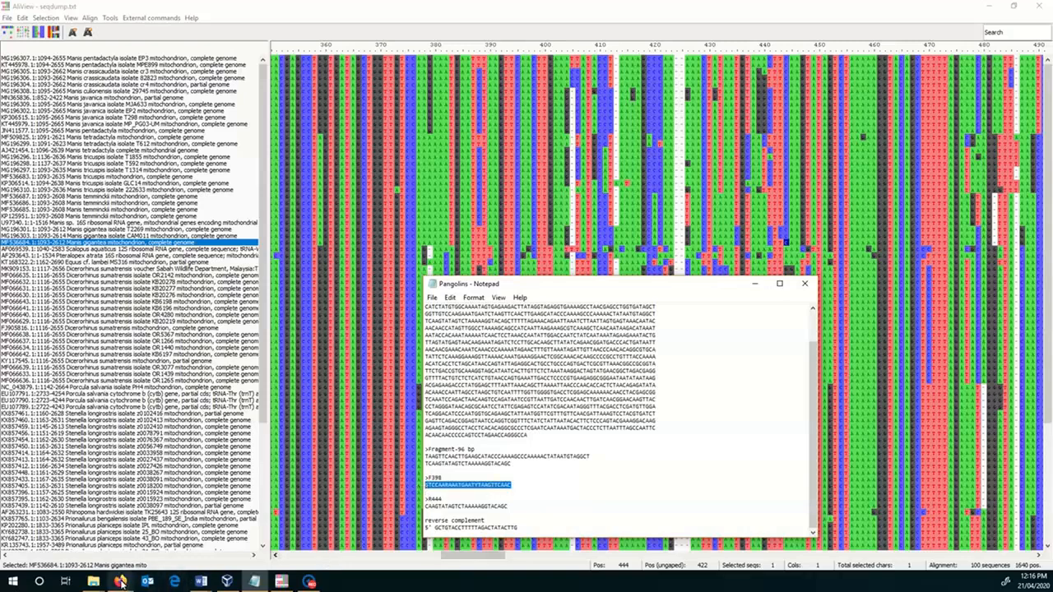
pyautogui.click(121, 580)
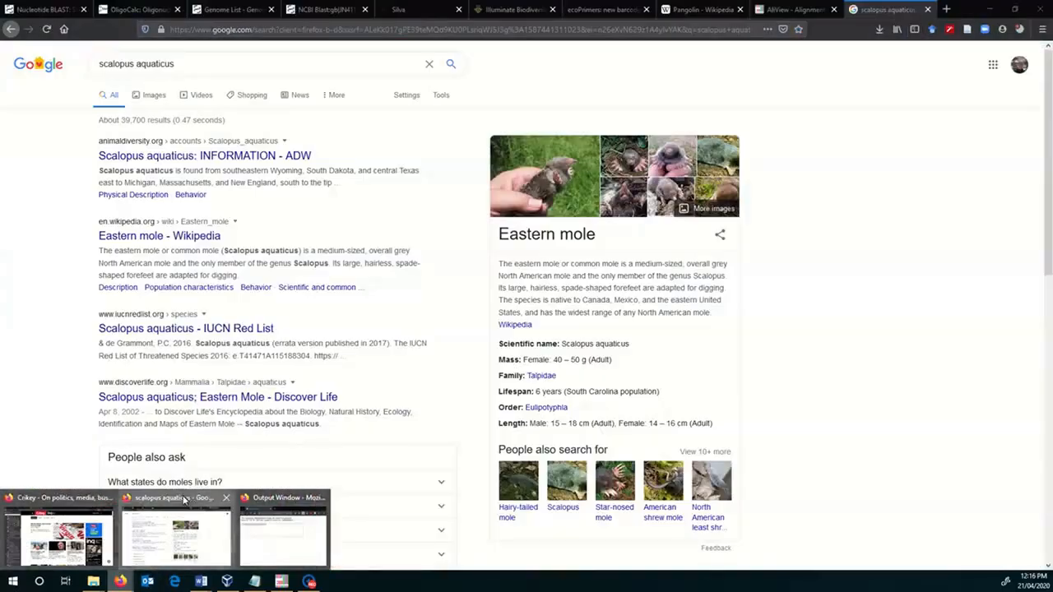
pyautogui.click(178, 499)
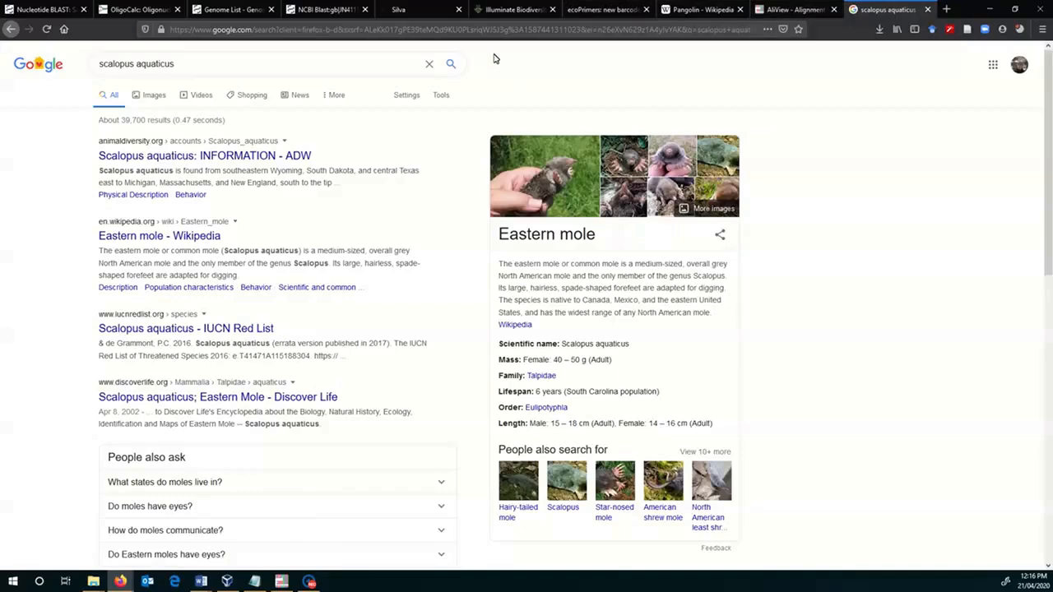
pyautogui.click(142, 10)
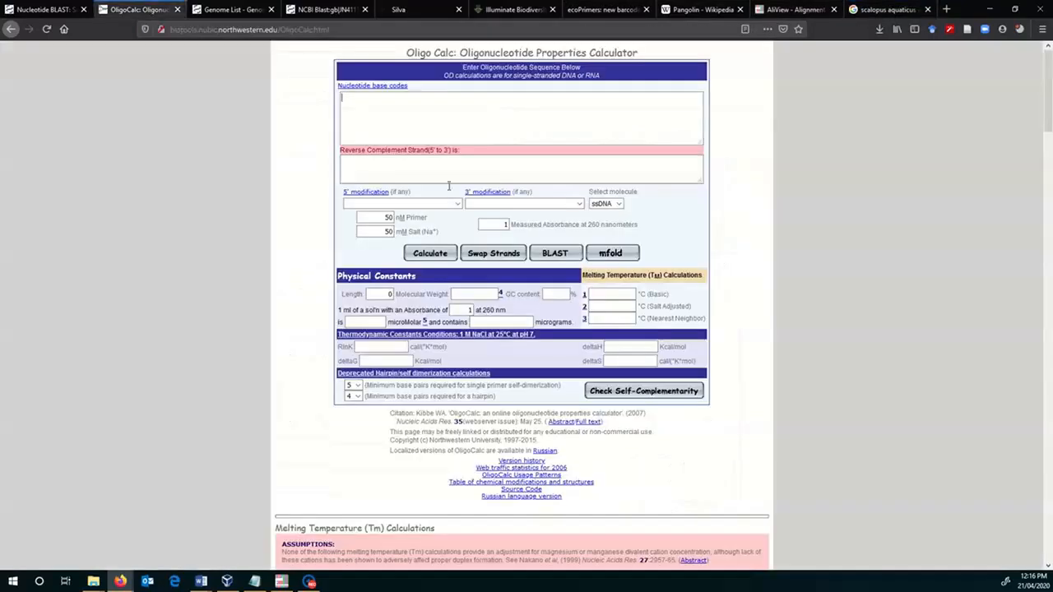
pyautogui.click(484, 119)
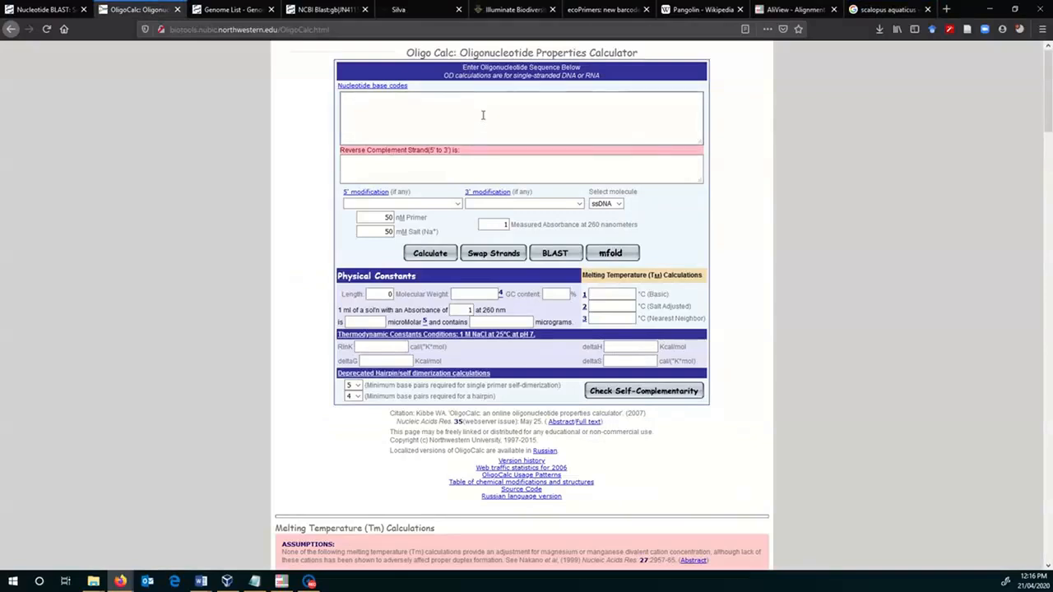
pyautogui.hotkey('ctrl', 'v')
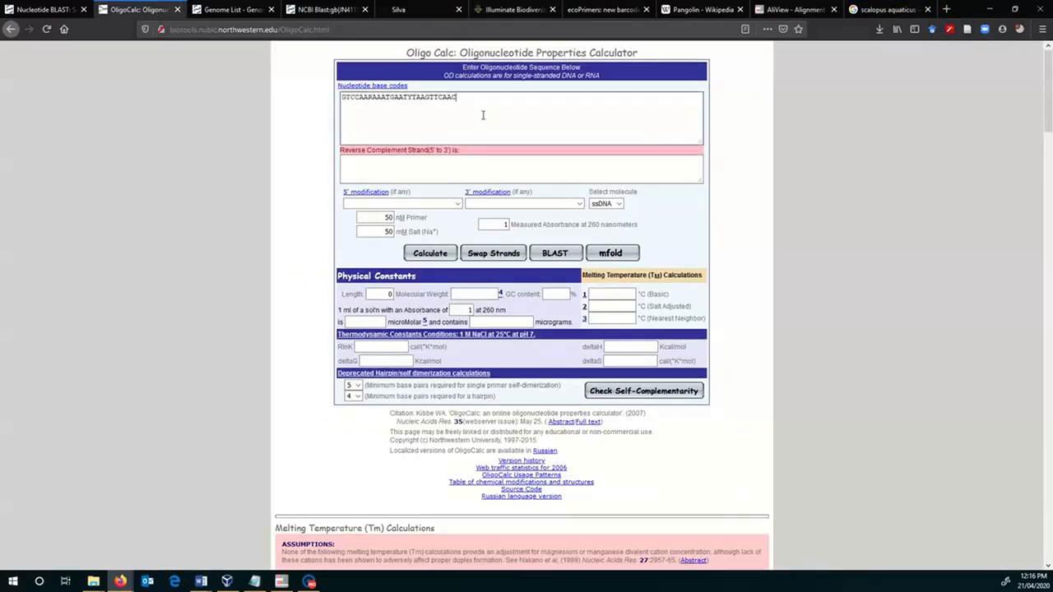
# - Replace the OligoCalc sequence with the R444 reverse complement GCTGTACCTTTTTAGACTATACTTG from the Pangolins Notepad file and calculate its properties
pyautogui.click(255, 582)
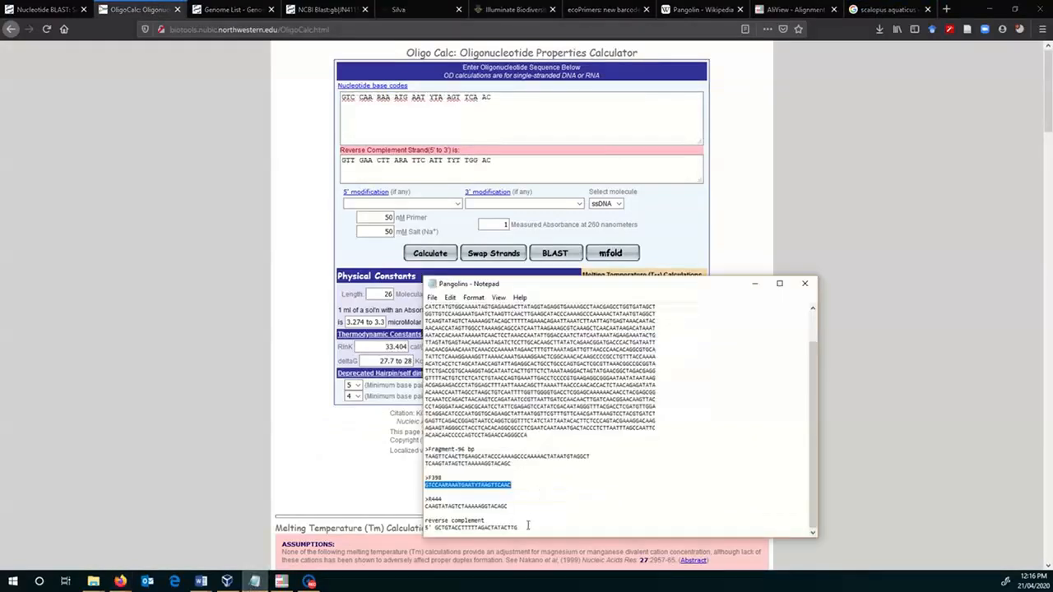
pyautogui.moveTo(525, 527); pyautogui.dragTo(436, 529)
pyautogui.hotkey('ctrl', 'c')
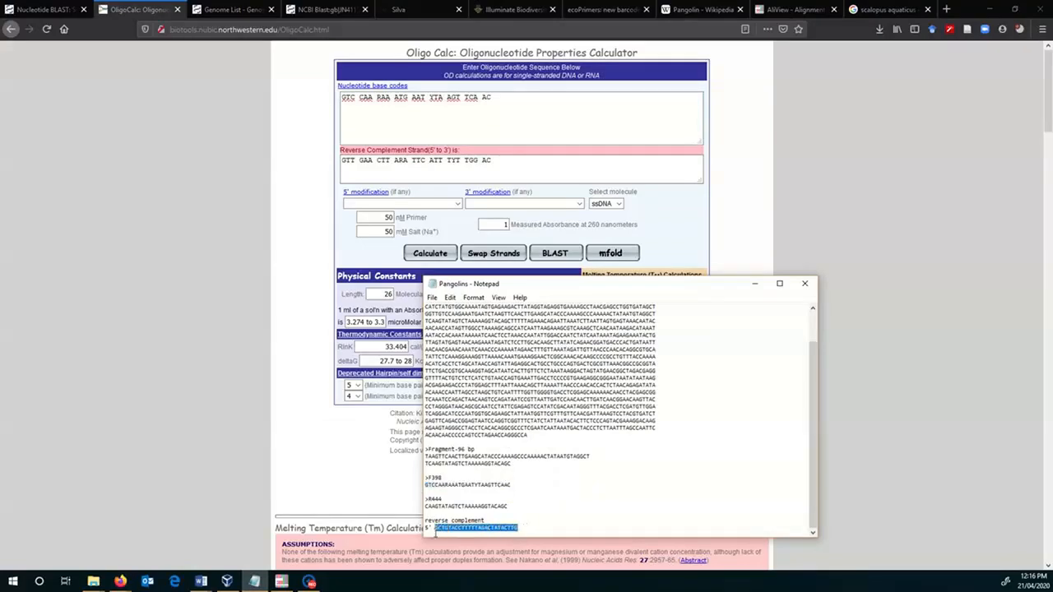
pyautogui.click(510, 106)
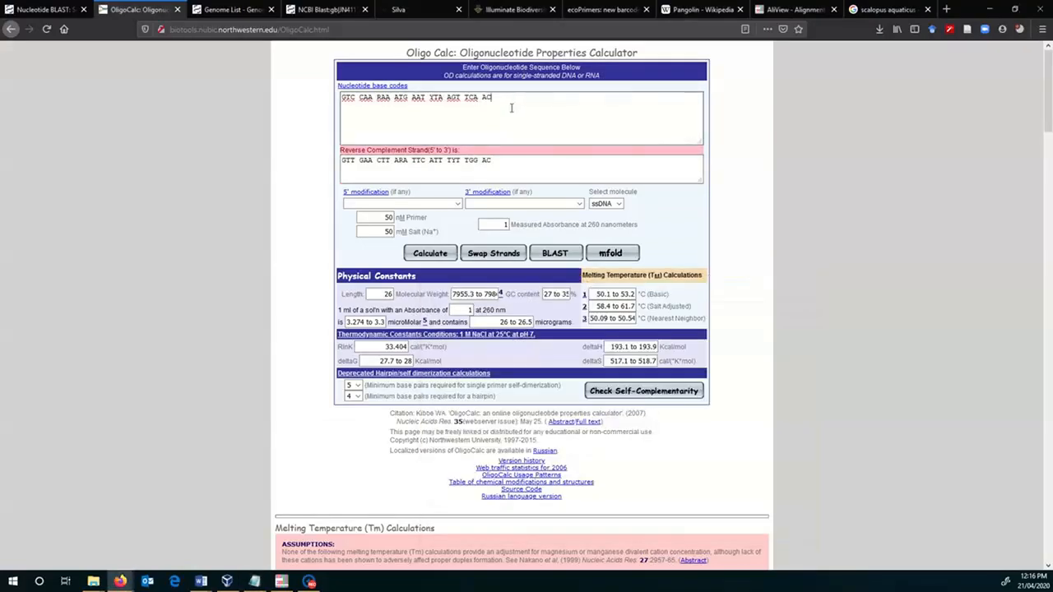
pyautogui.moveTo(494, 98); pyautogui.dragTo(334, 97)
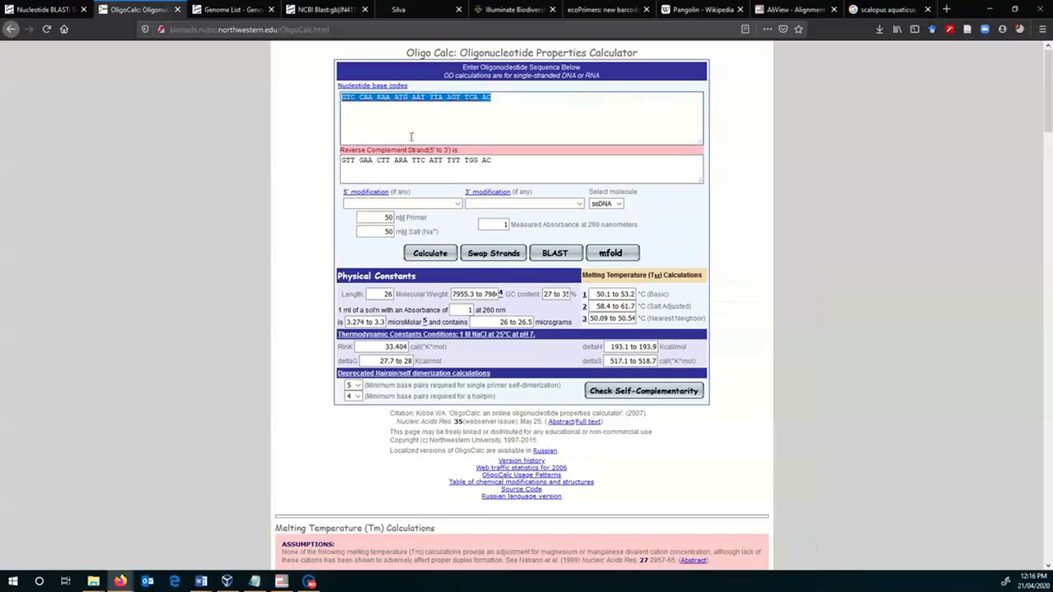
pyautogui.hotkey('ctrl', 'v')
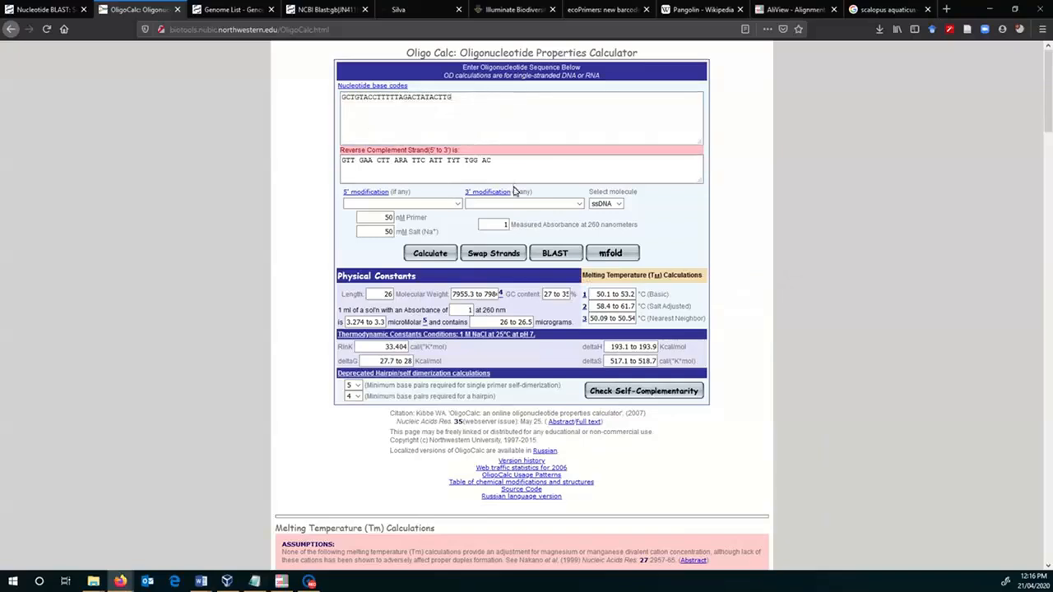
pyautogui.click(430, 253)
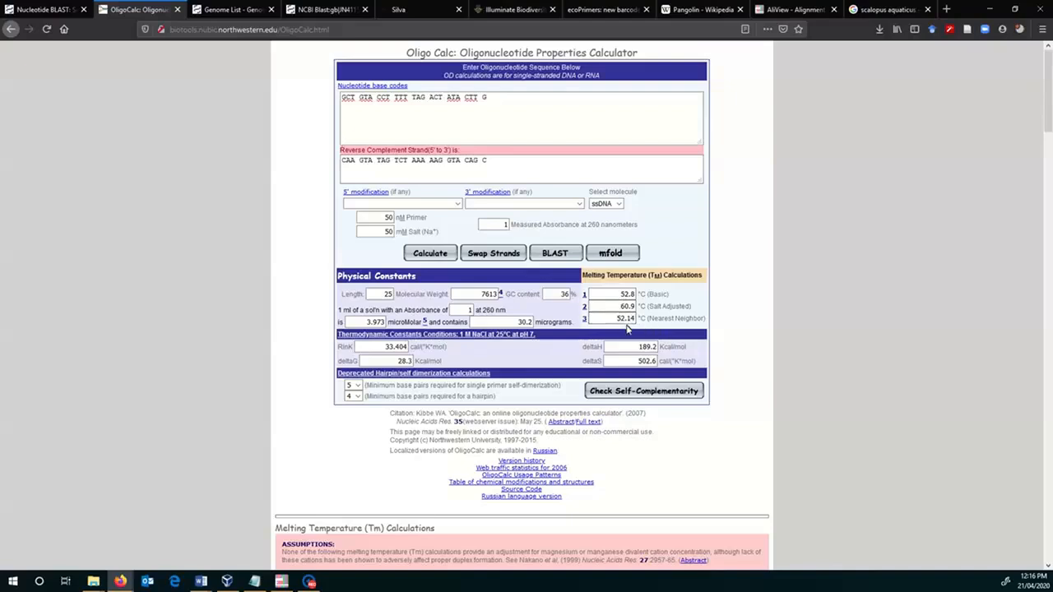
# - Put the F398 sequence GTCCAARAAATGAATYTAAGTTCAAC from the Pangolins Notepad file back into OligoCalc and recalculate its melting temperatures
pyautogui.click(254, 582)
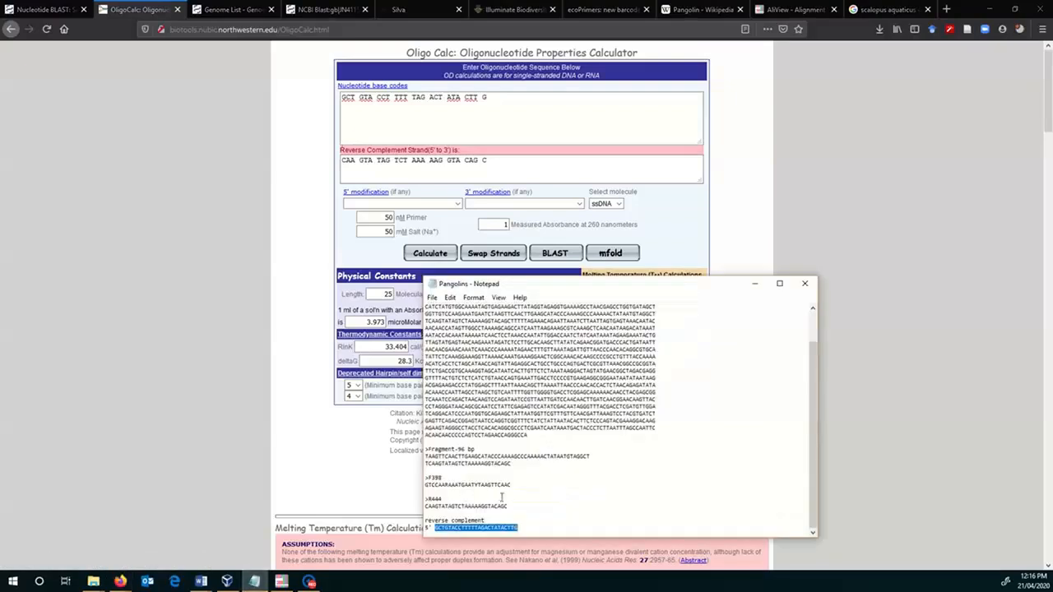
pyautogui.moveTo(514, 485); pyautogui.dragTo(425, 488)
pyautogui.hotkey('ctrl', 'c')
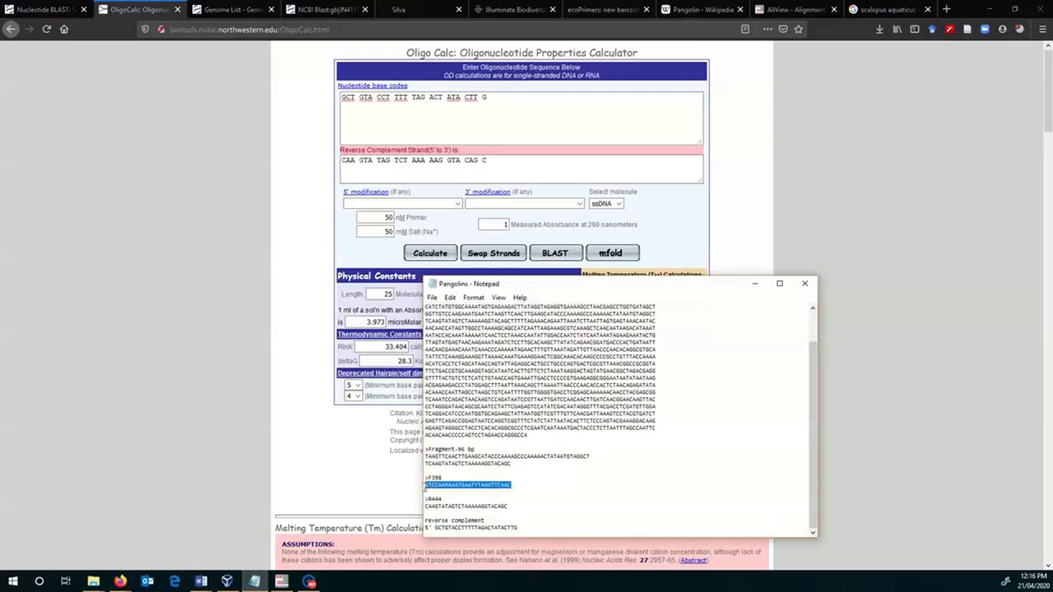
pyautogui.click(491, 97)
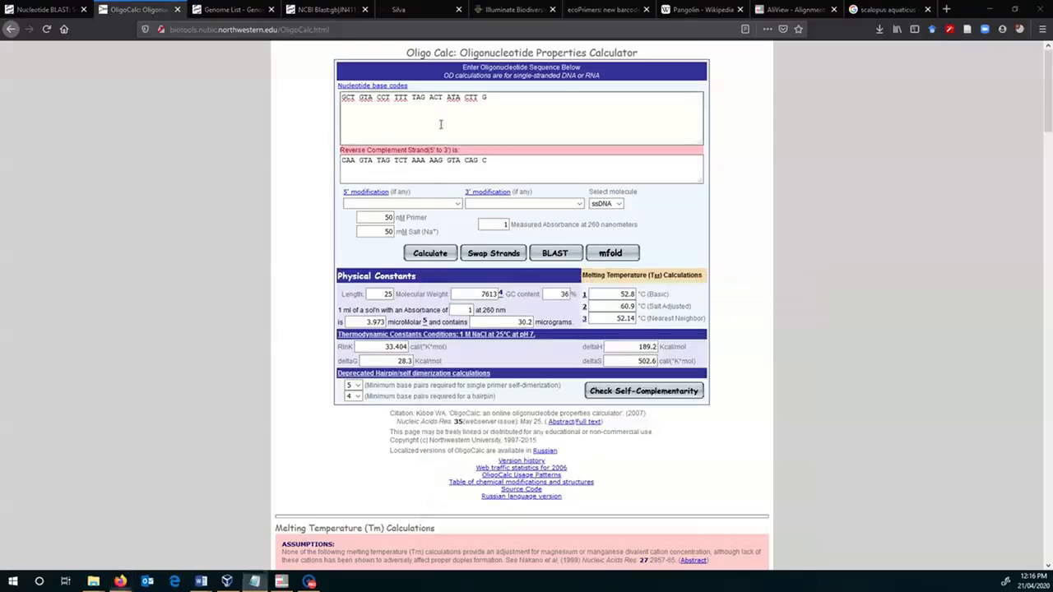
pyautogui.moveTo(491, 97); pyautogui.dragTo(338, 96)
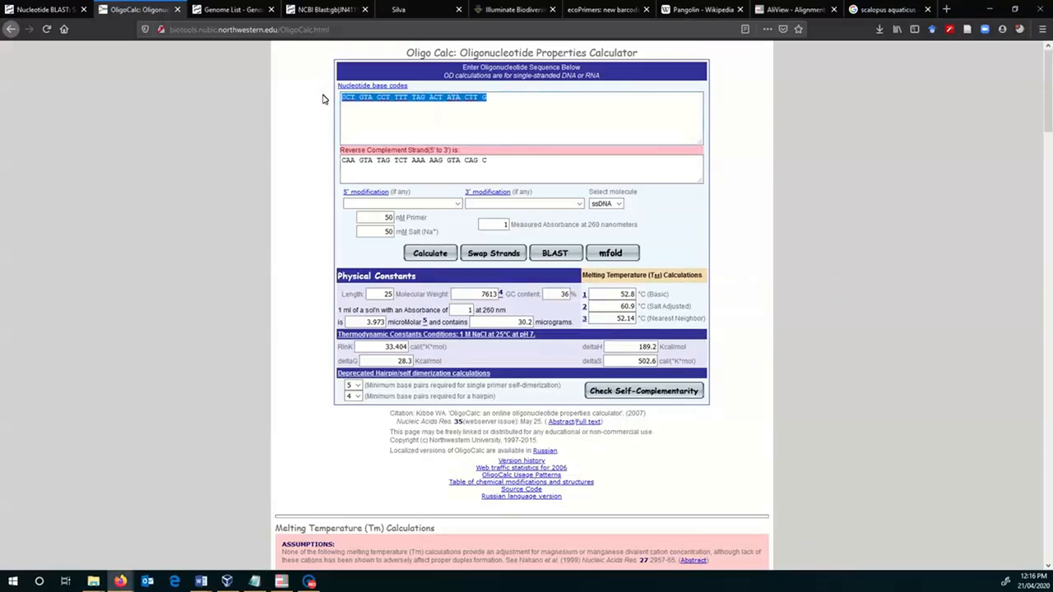
pyautogui.hotkey('ctrl', 'v')
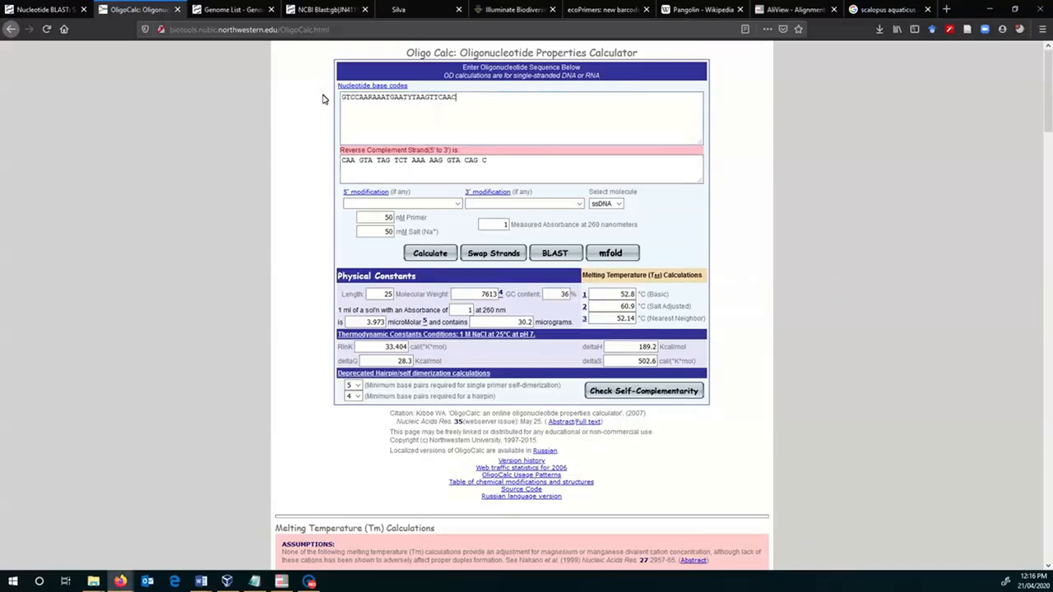
pyautogui.click(428, 254)
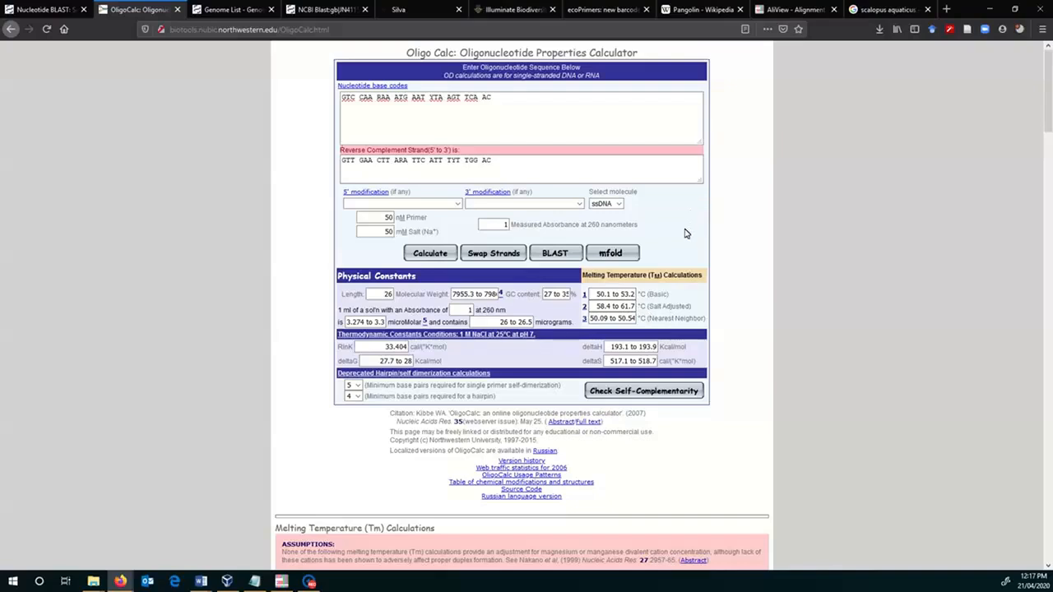
# - Run the self-complementarity check on F398, review its hairpin, 3' complementarity and self-annealing sections, and close the report
pyautogui.click(668, 394)
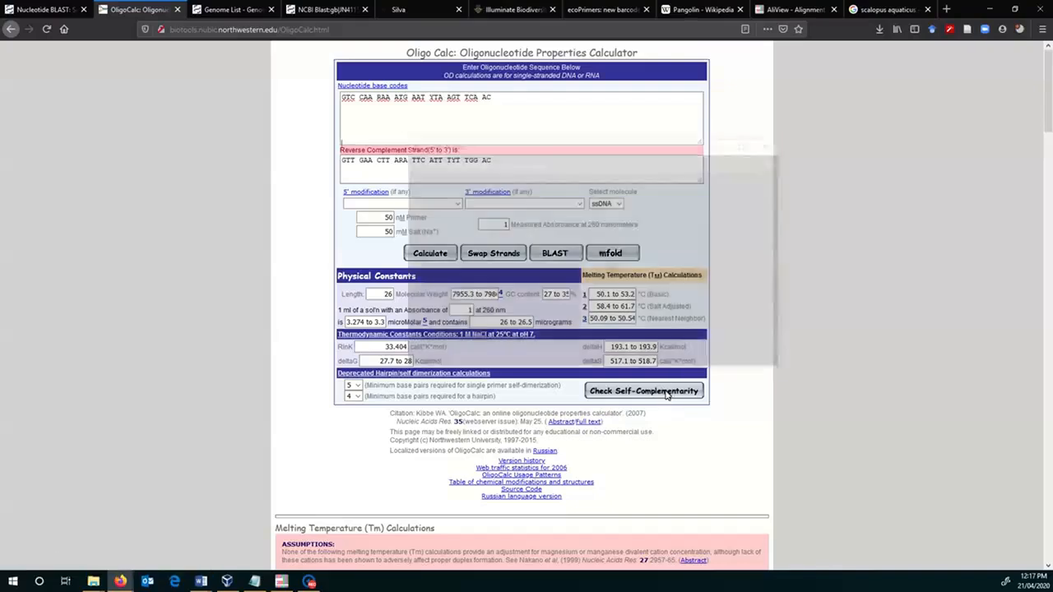
pyautogui.scroll(-3, 558, 296)
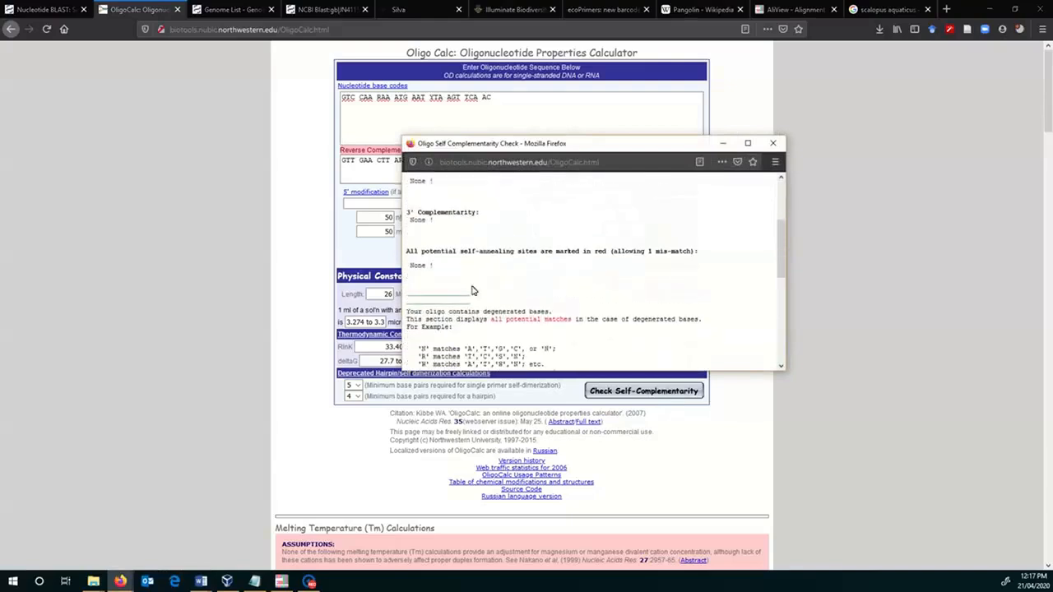
pyautogui.scroll(-10, 502, 241)
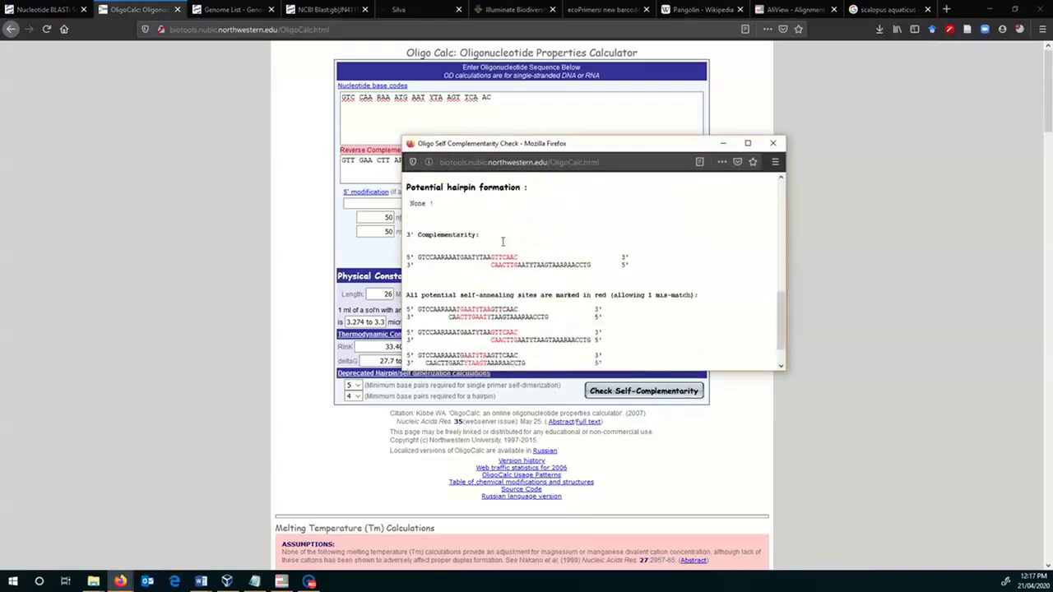
pyautogui.scroll(-1, 502, 241)
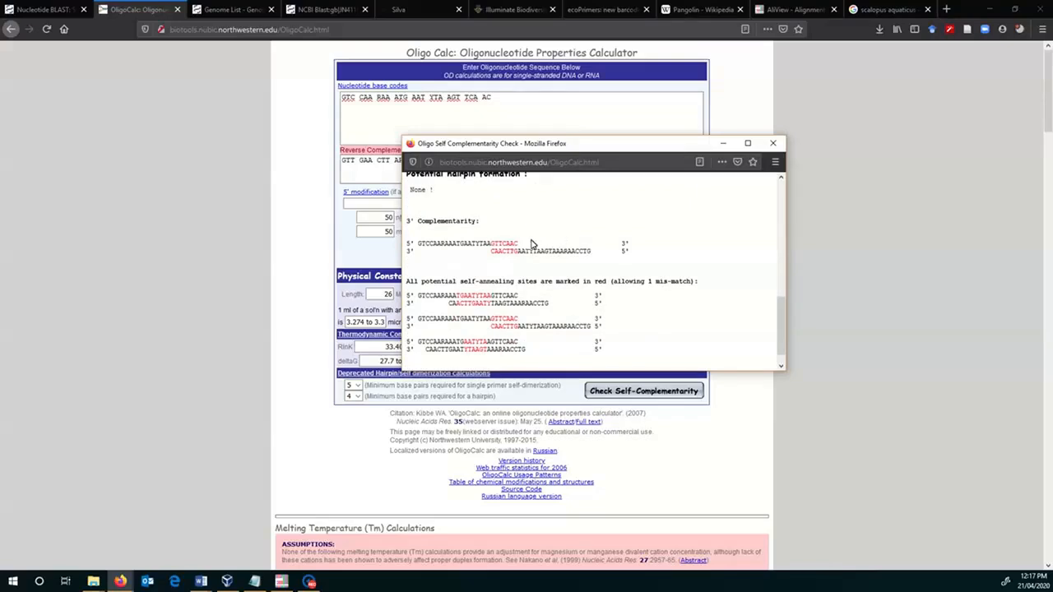
pyautogui.scroll(-1, 575, 247)
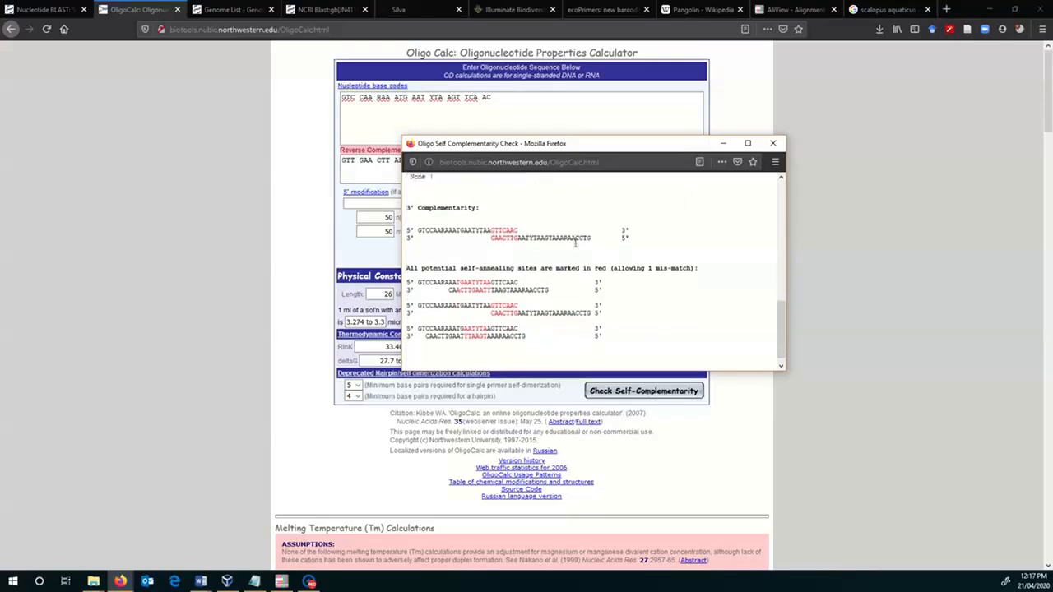
pyautogui.click(774, 143)
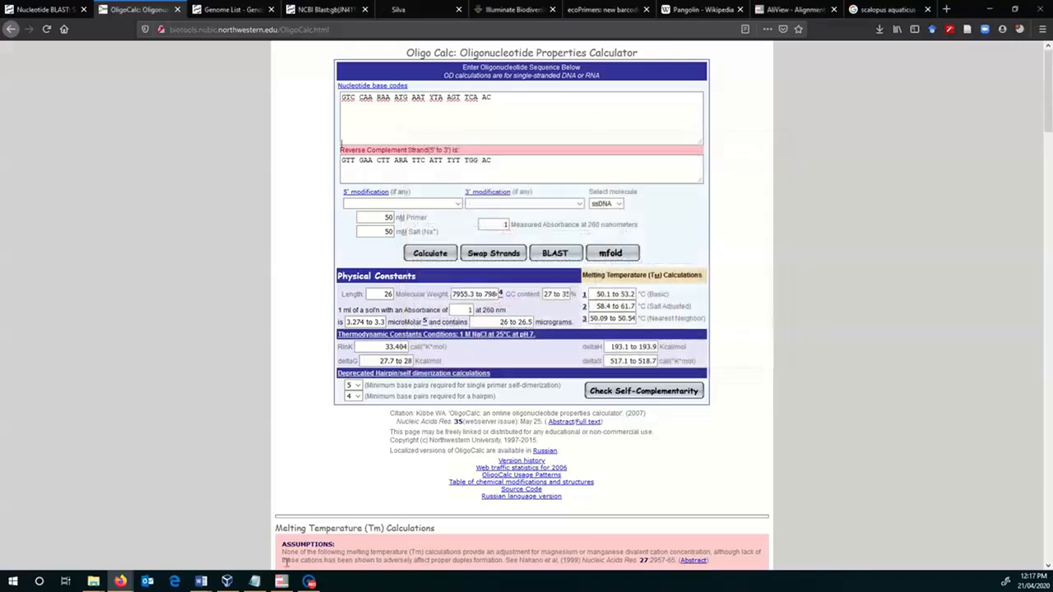
# - Copy the R444 reverse complement from the Pangolins Notepad file again and paste it over the F398 sequence in OligoCalc
pyautogui.click(255, 581)
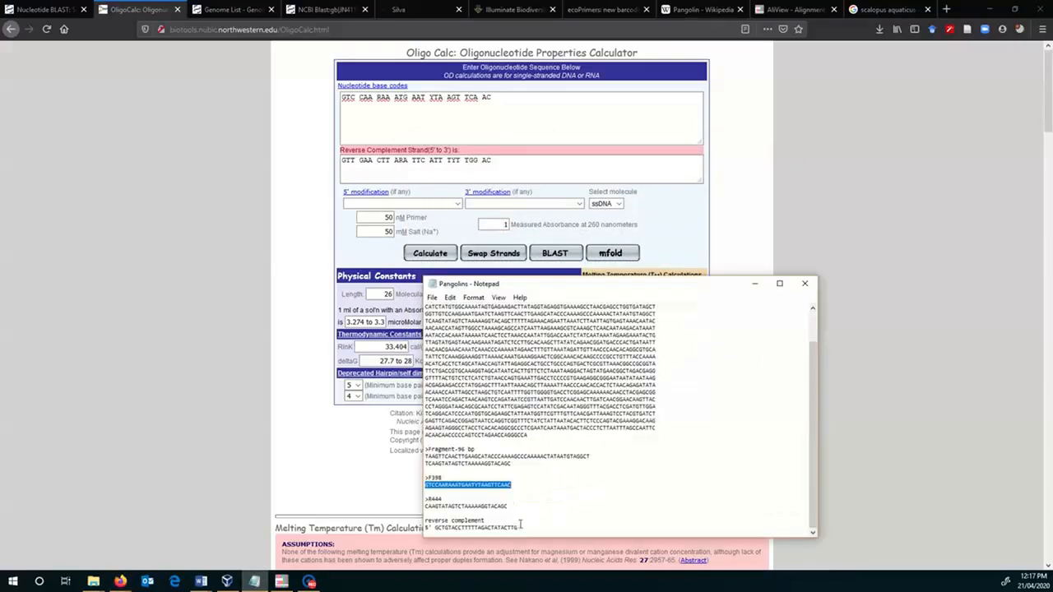
pyautogui.moveTo(520, 527); pyautogui.dragTo(443, 531)
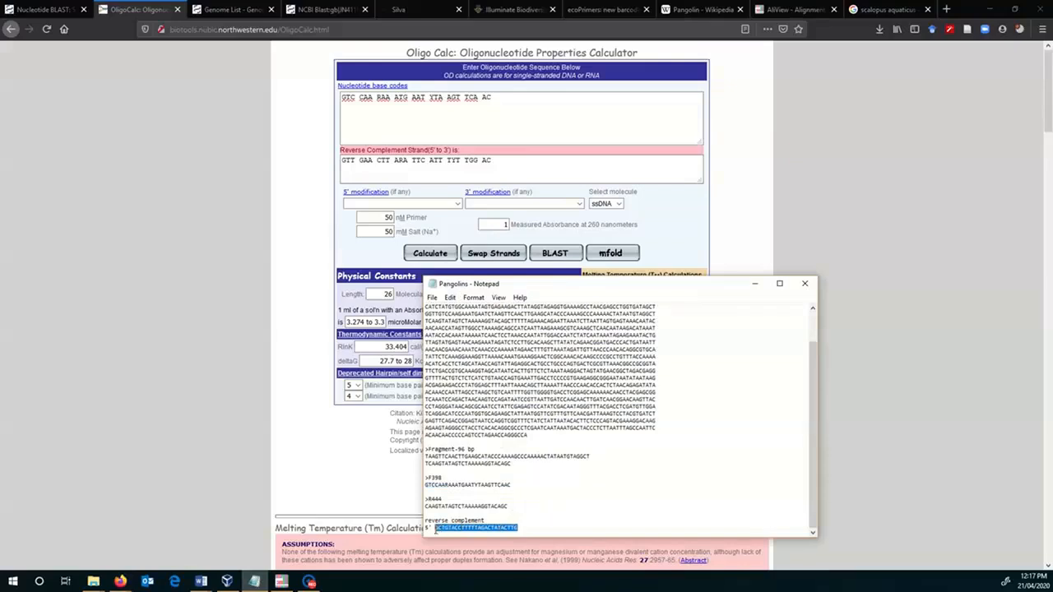
pyautogui.click(498, 97)
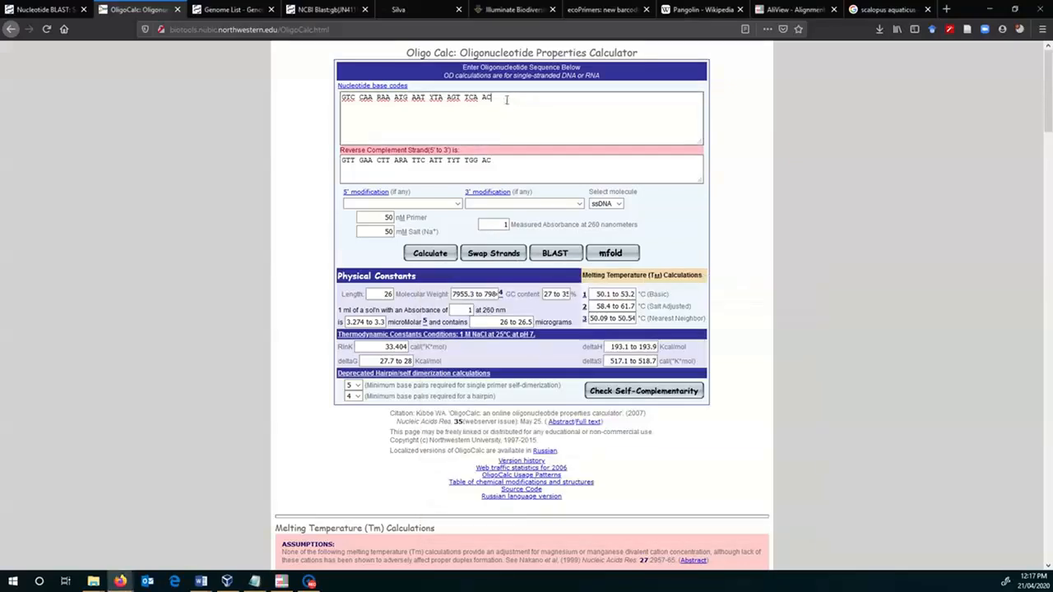
pyautogui.moveTo(498, 97); pyautogui.dragTo(341, 97)
pyautogui.write('GCTGTACCTTTTTAGACTATACTTG')
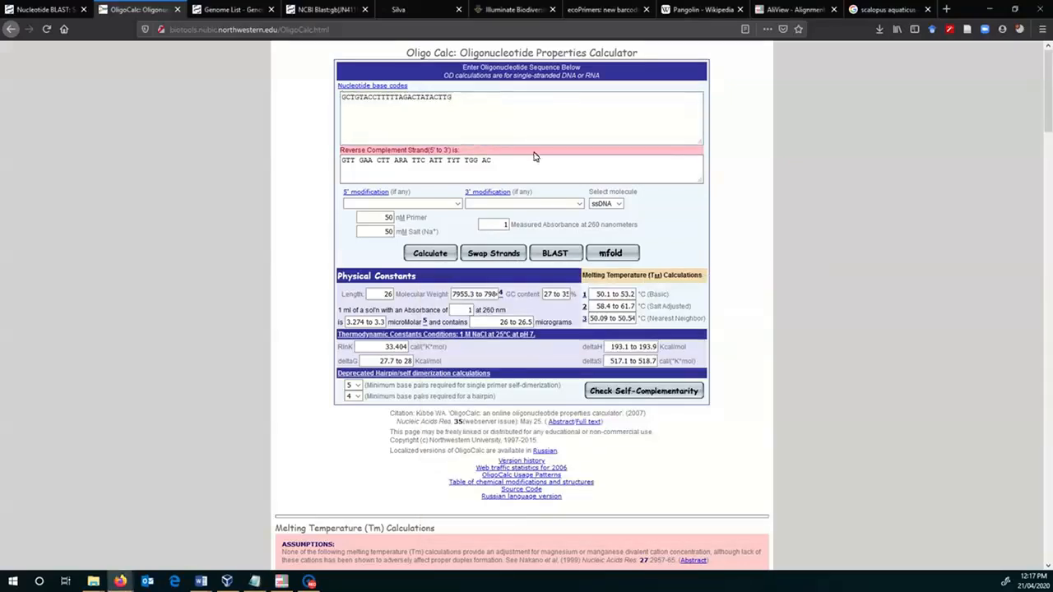
# - Run the self-complementarity check on the R444 reverse complement, review its hairpin and self-annealing sections, and close the report
pyautogui.click(668, 391)
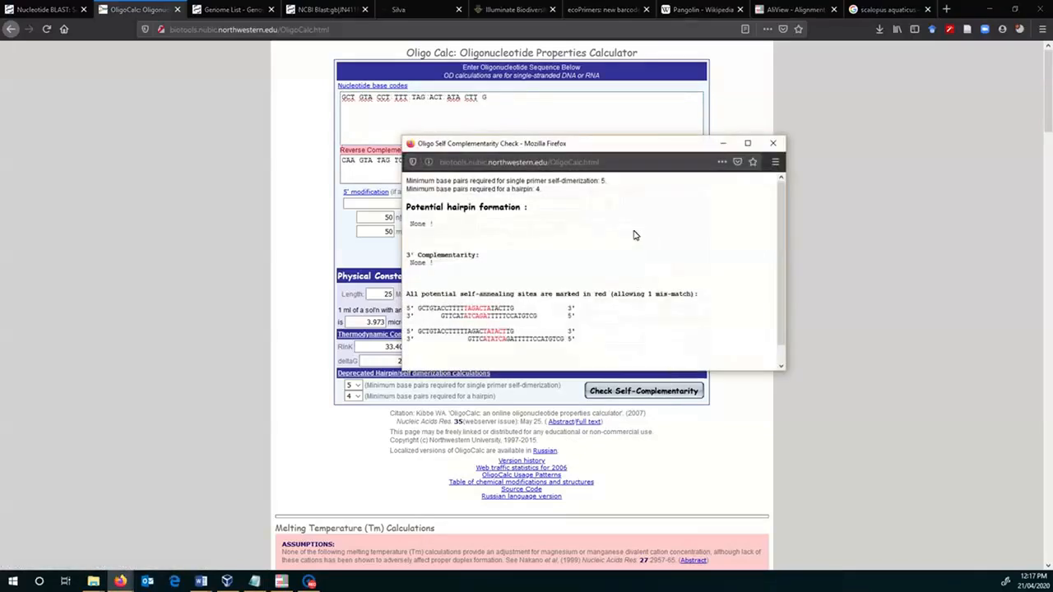
pyautogui.scroll(-1, 633, 236)
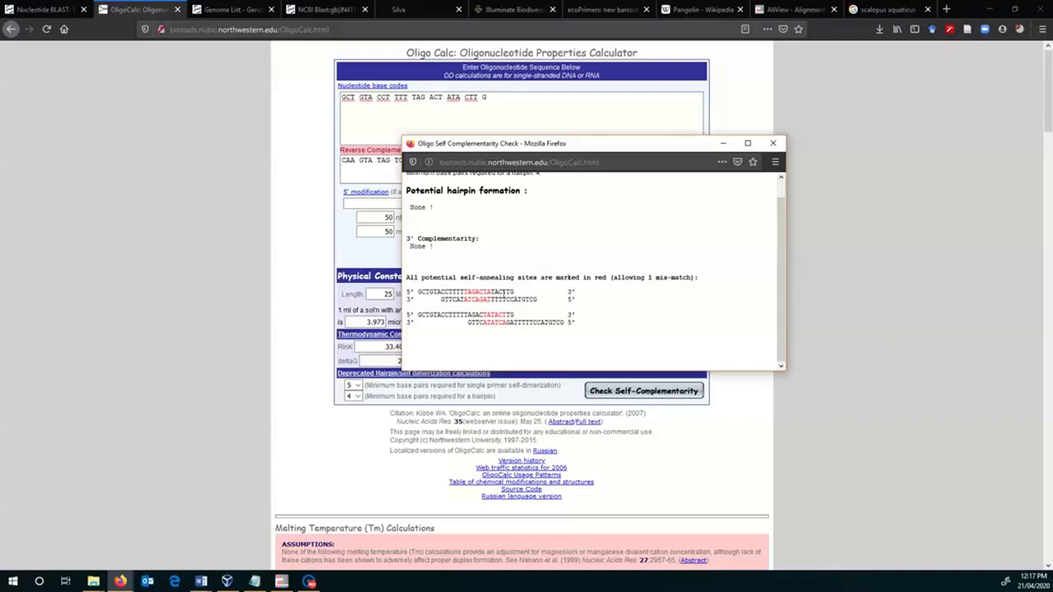
pyautogui.click(775, 144)
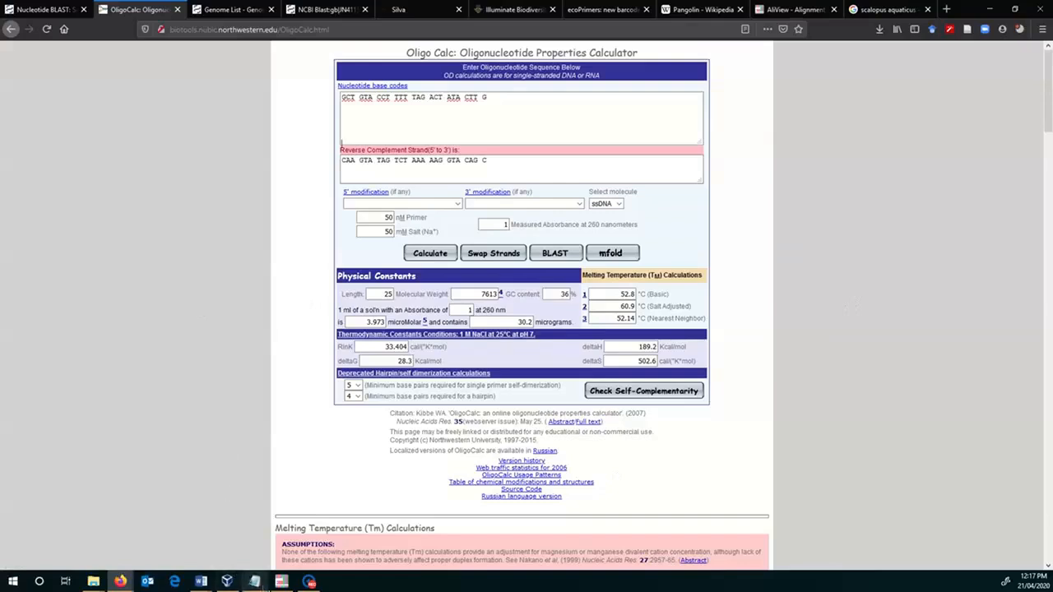
# - Switch to AliView and examine the pangolin alignment around the F398 and R444 primer sites
pyautogui.click(257, 582)
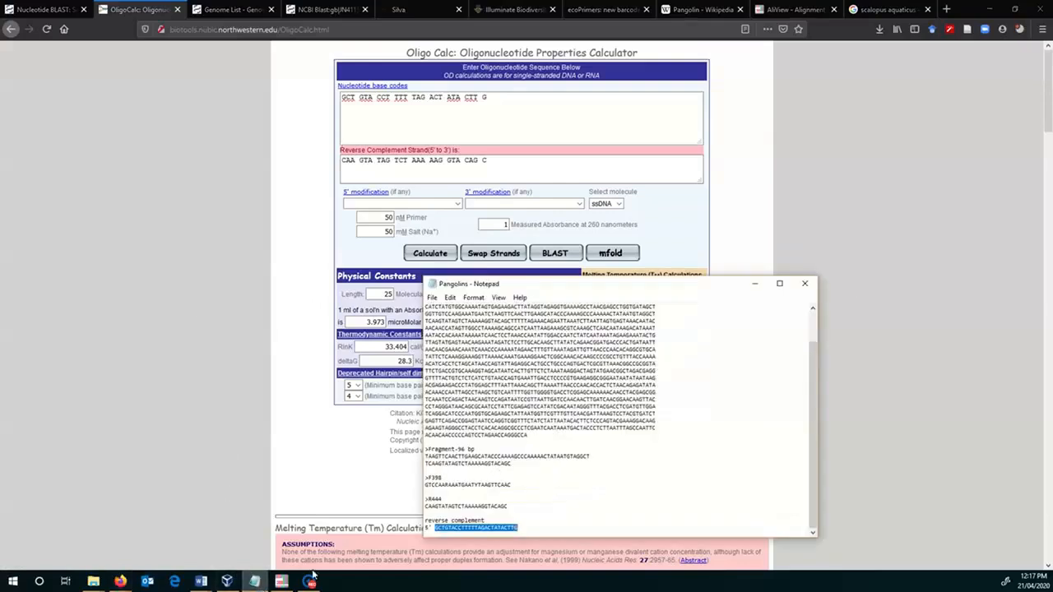
pyautogui.click(282, 582)
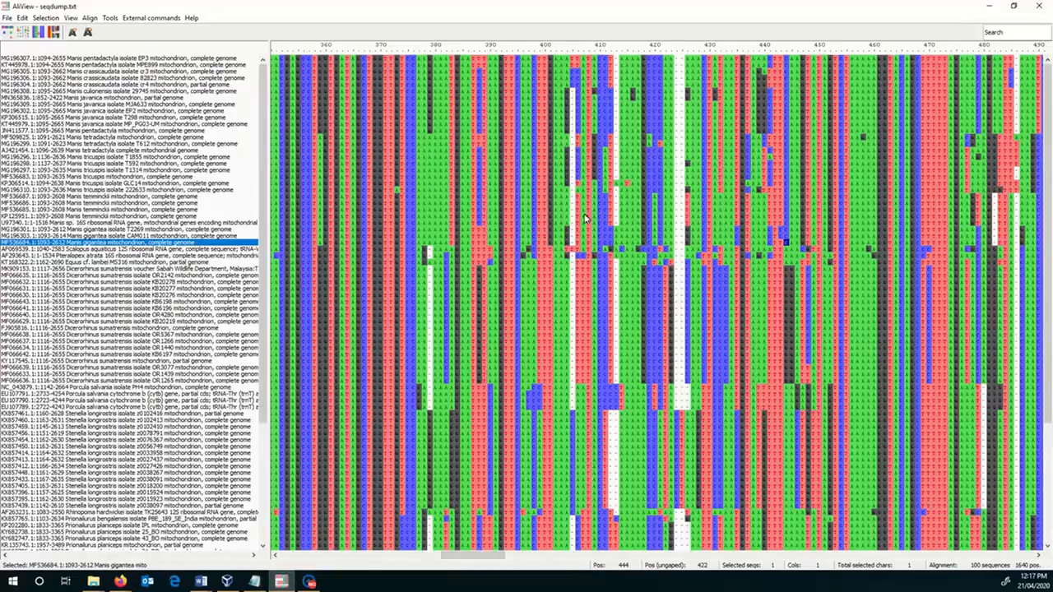
pyautogui.scroll(-5, 600, 220)
pyautogui.scroll(5, 599, 221)
# - Copy the R444 reverse complement GCTGTACCTTTTTAGACTATACTTG from the Pangolins Notepad file into the nucleotide BLAST query in Firefox
pyautogui.click(254, 581)
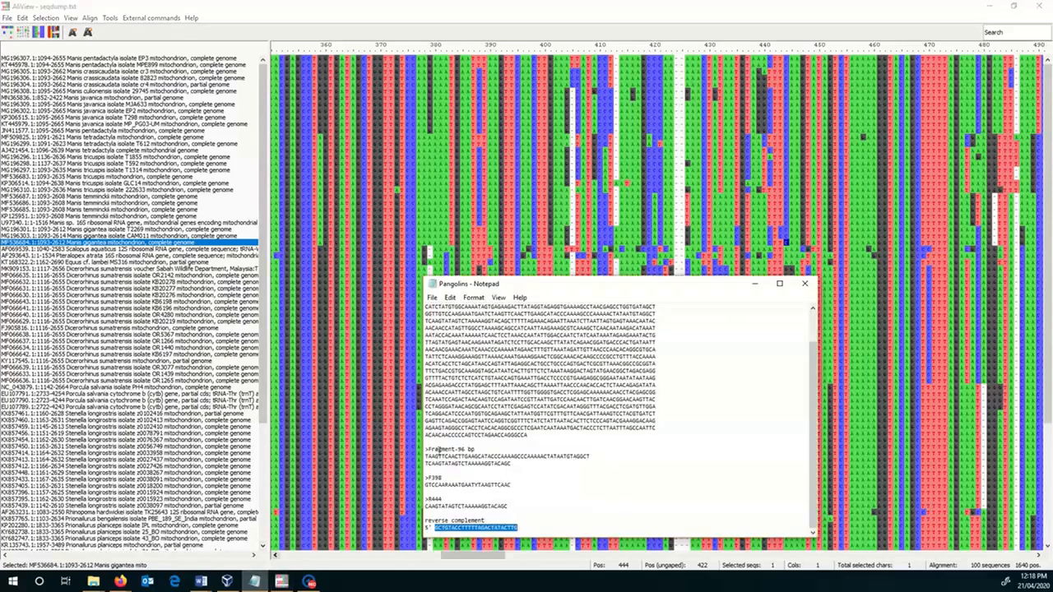
pyautogui.click(506, 508)
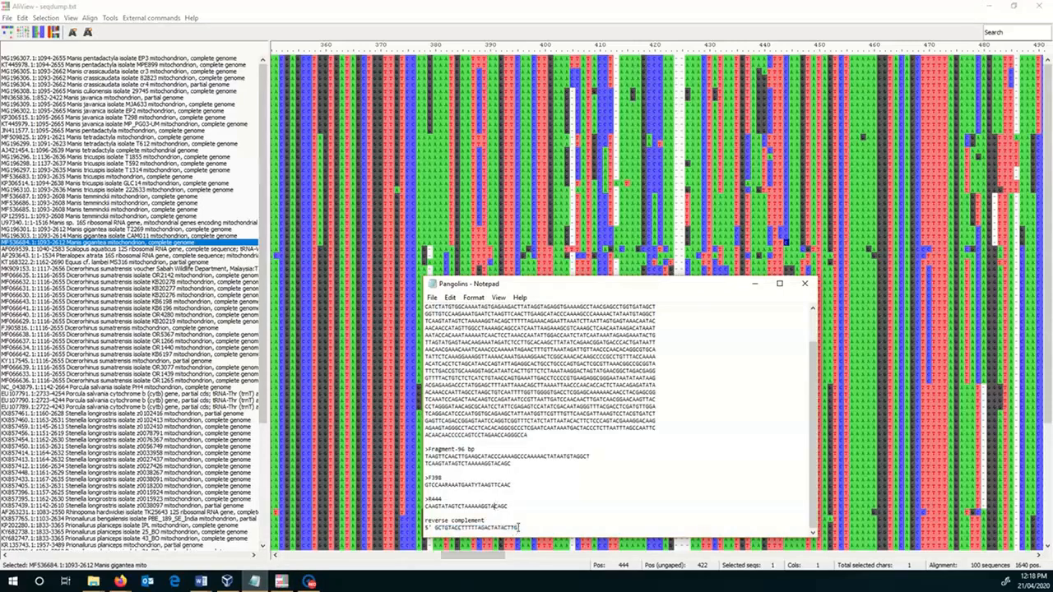
pyautogui.moveTo(519, 527); pyautogui.dragTo(436, 528)
pyautogui.hotkey('ctrl', 'c')
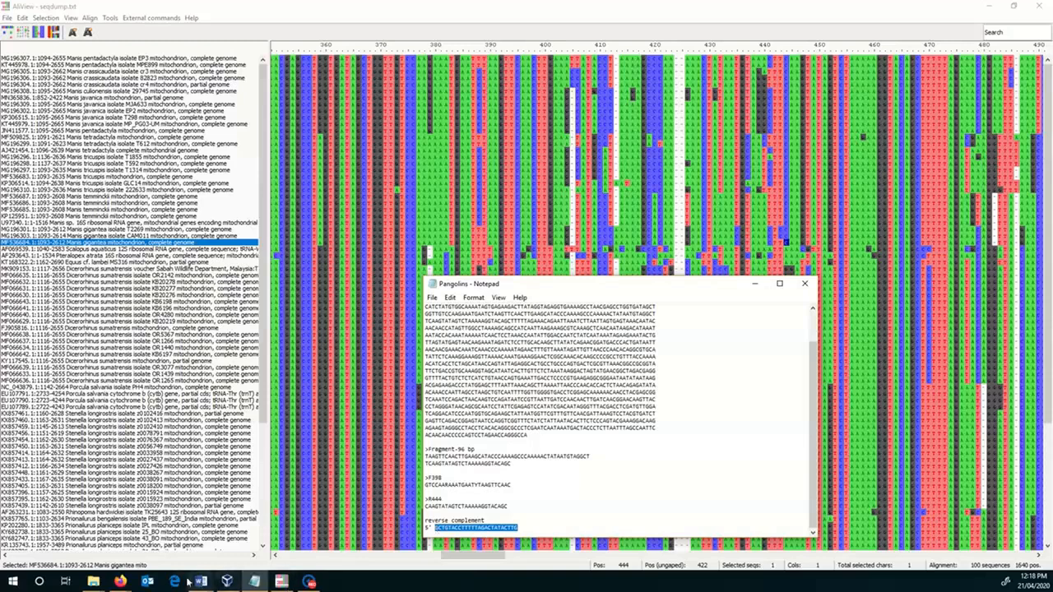
pyautogui.click(120, 581)
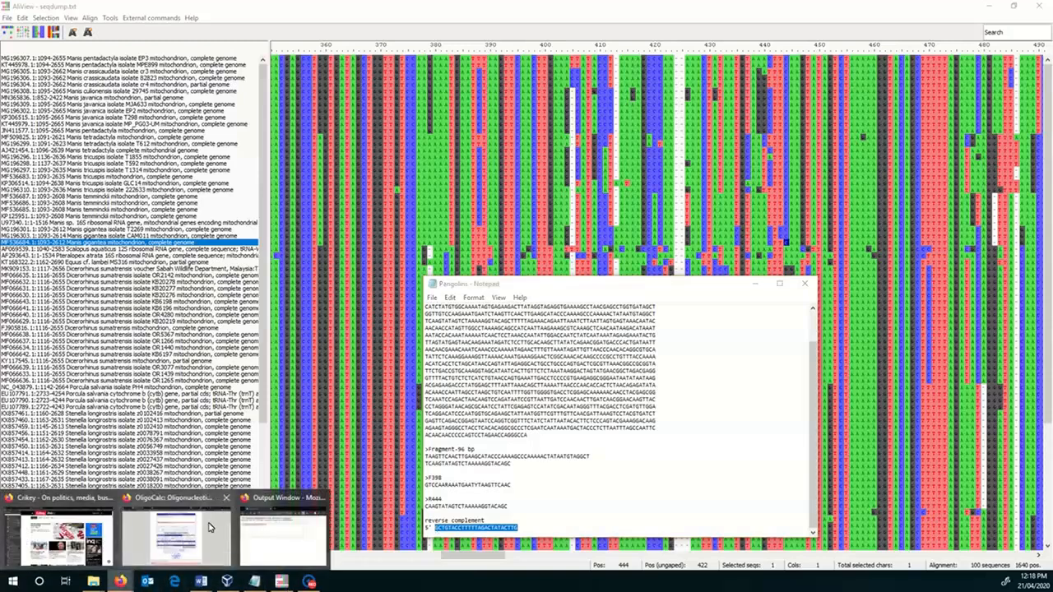
pyautogui.click(176, 536)
pyautogui.click(45, 9)
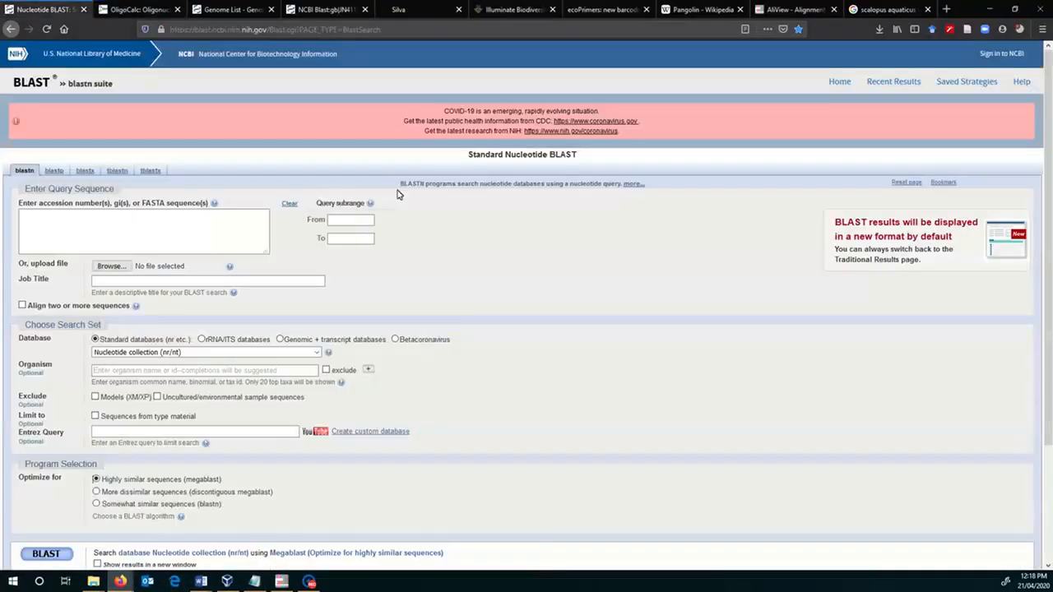
pyautogui.click(152, 234)
pyautogui.hotkey('ctrl', 'v')
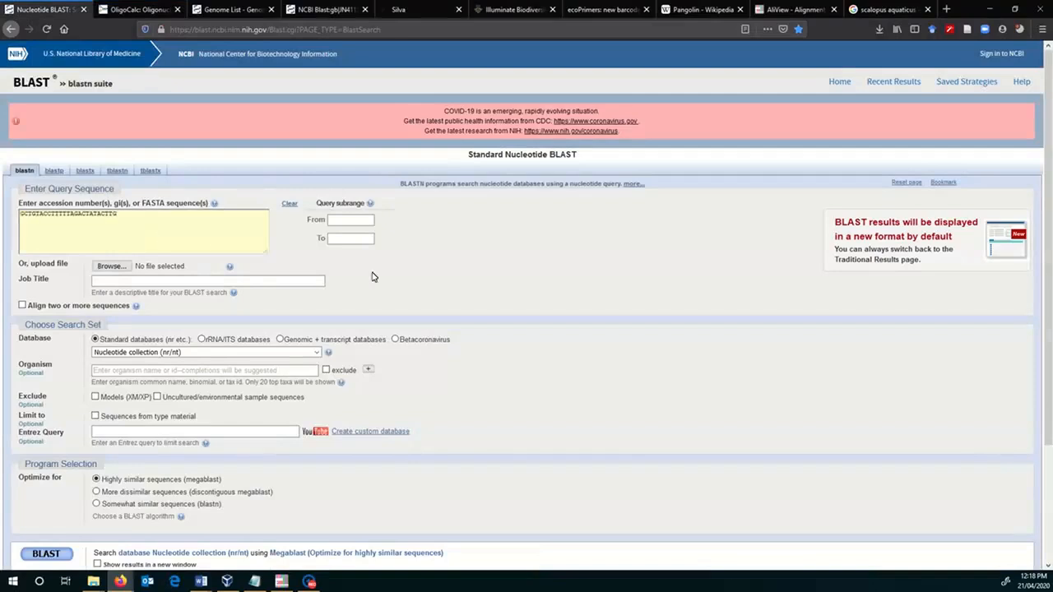
# - Run the BLAST search optimized for somewhat similar sequences (blastn), excluding the organism pangolins (taxid:9971)
pyautogui.scroll(-2, 425, 260)
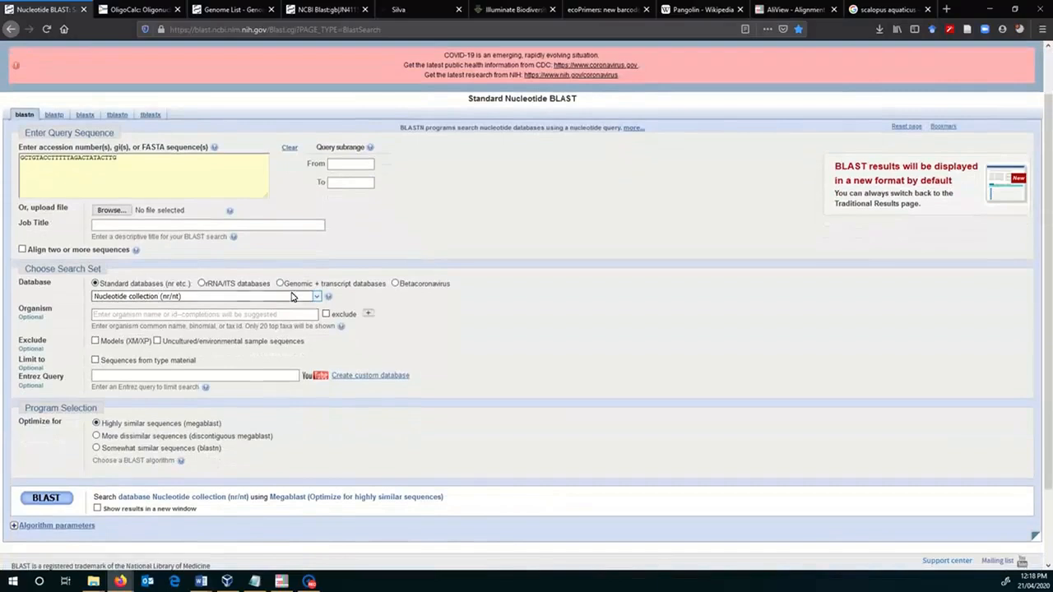
pyautogui.click(96, 448)
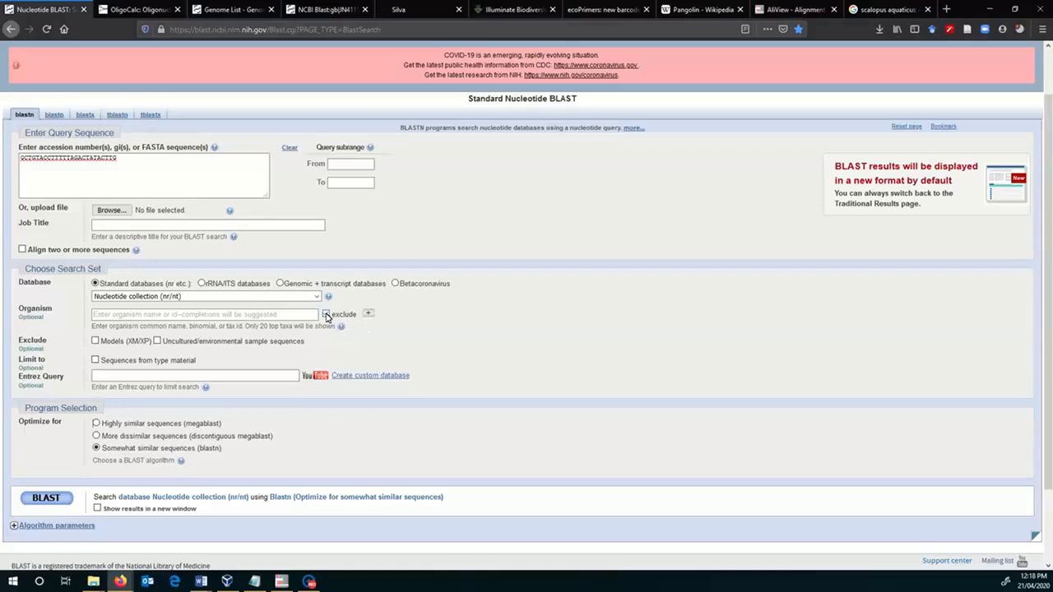
pyautogui.click(327, 316)
pyautogui.click(308, 315)
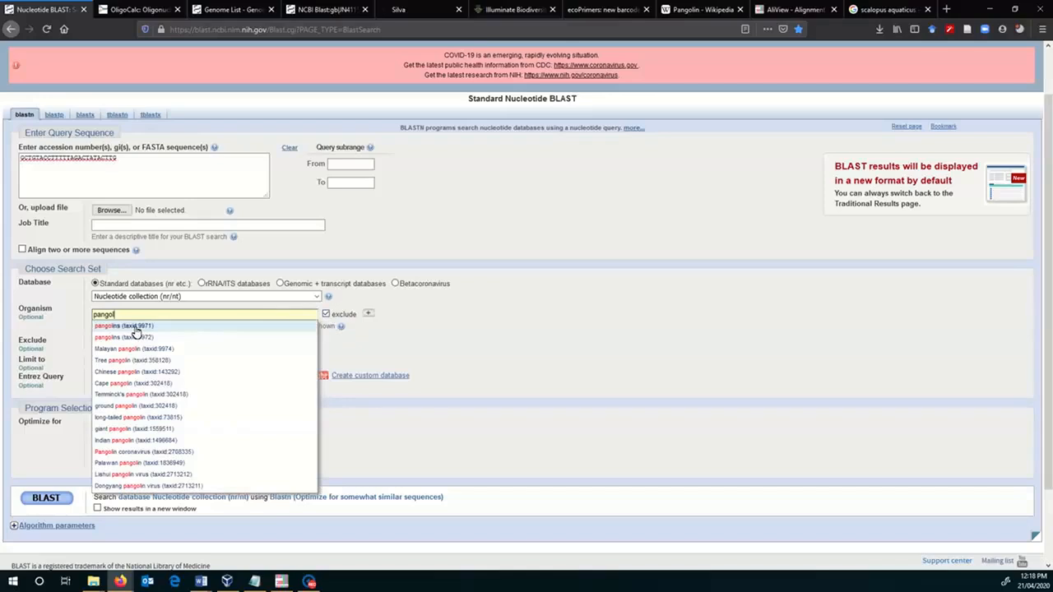
pyautogui.click(136, 327)
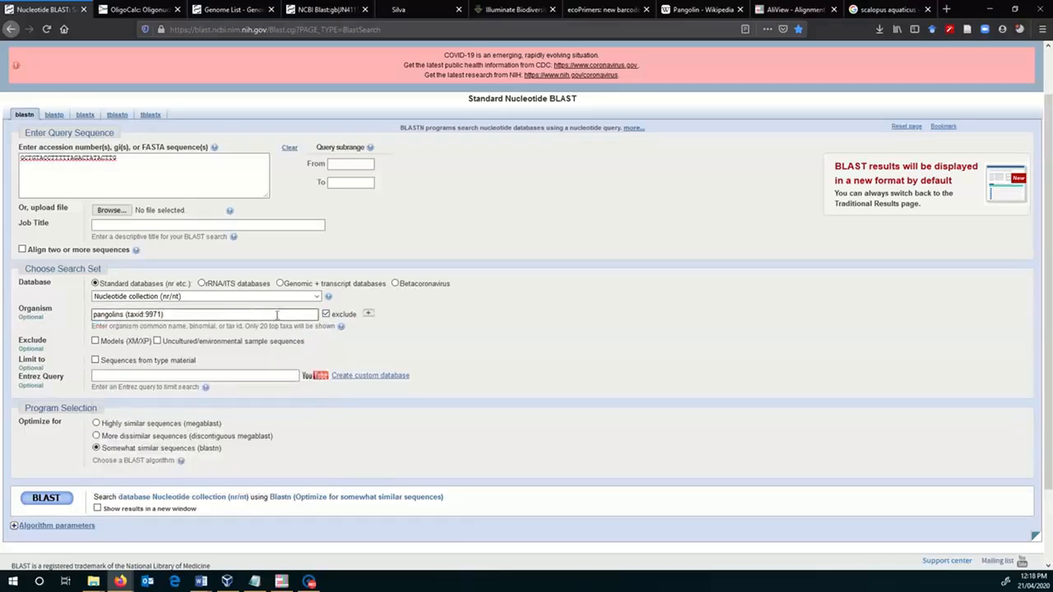
pyautogui.click(59, 503)
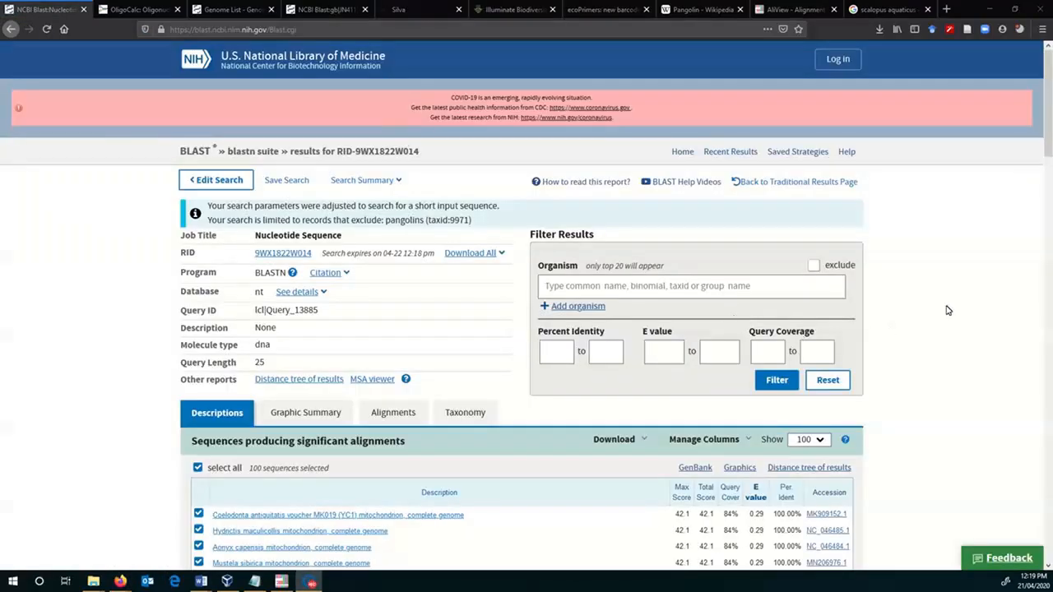
# - Review the non-pangolin BLAST hits by taxonomic lineage, and check their query coverage and percent identity in the descriptions
pyautogui.scroll(-4, 948, 310)
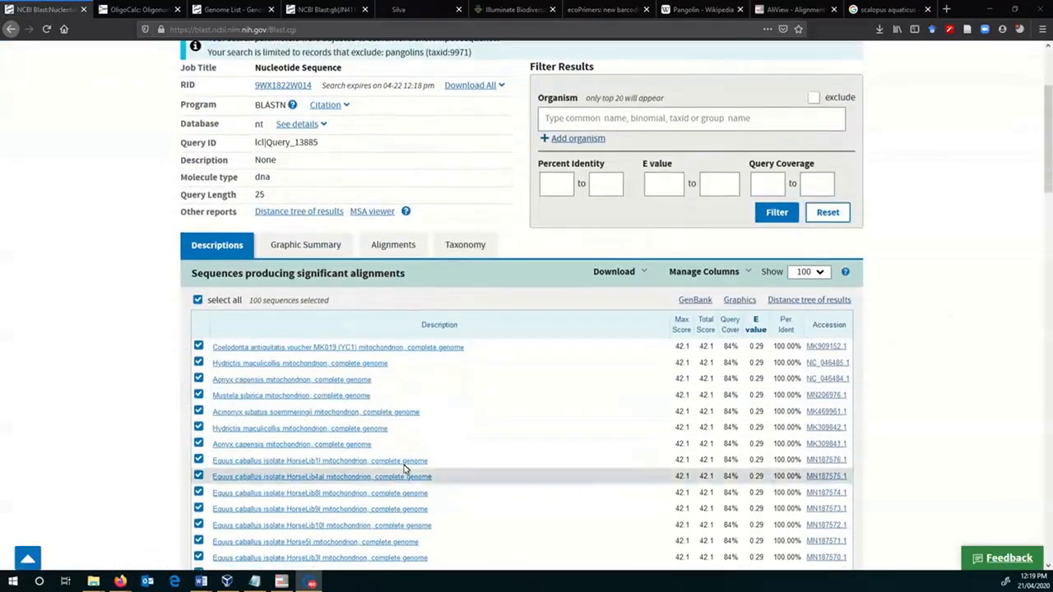
pyautogui.click(452, 250)
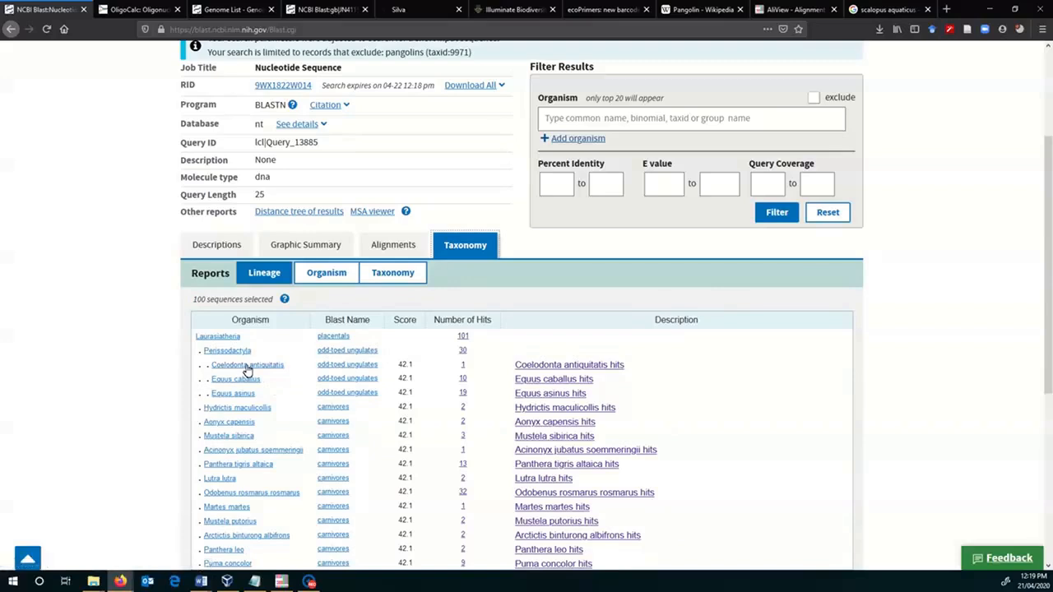
pyautogui.scroll(-3, 288, 364)
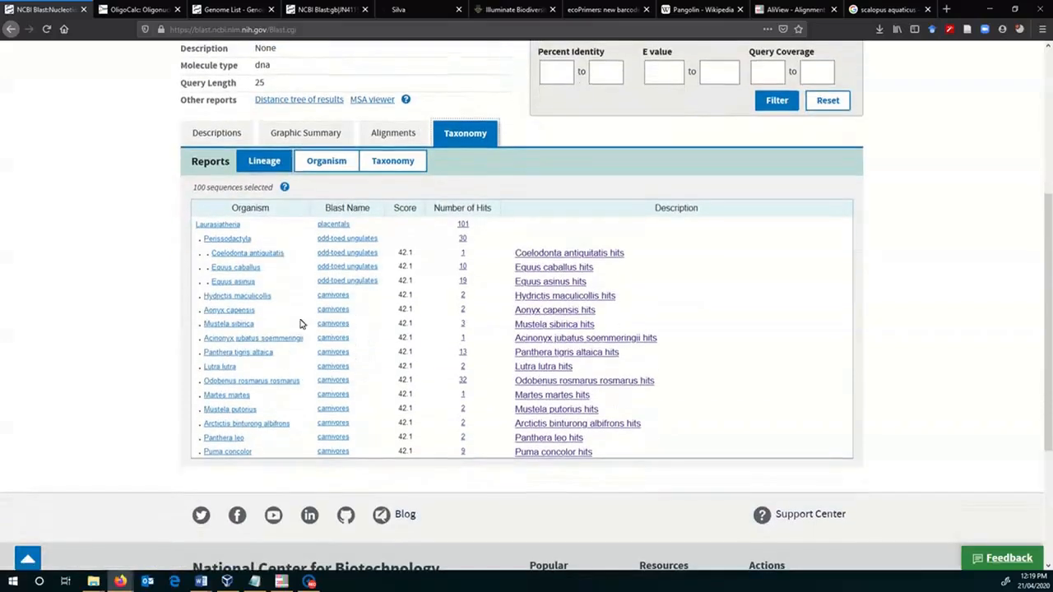
pyautogui.click(219, 134)
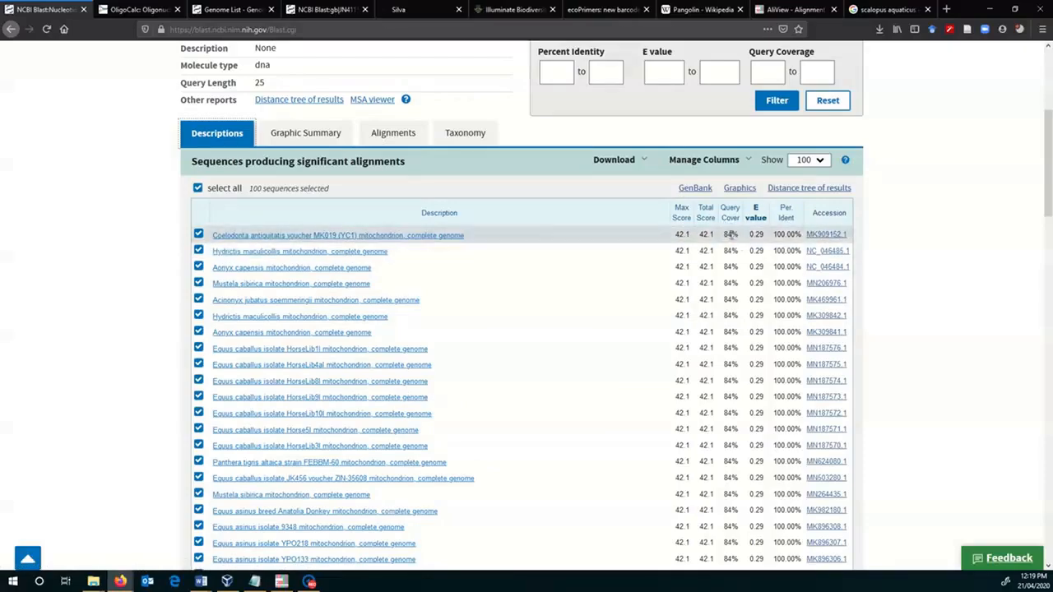
pyautogui.scroll(2, 732, 235)
pyautogui.scroll(-15, 732, 235)
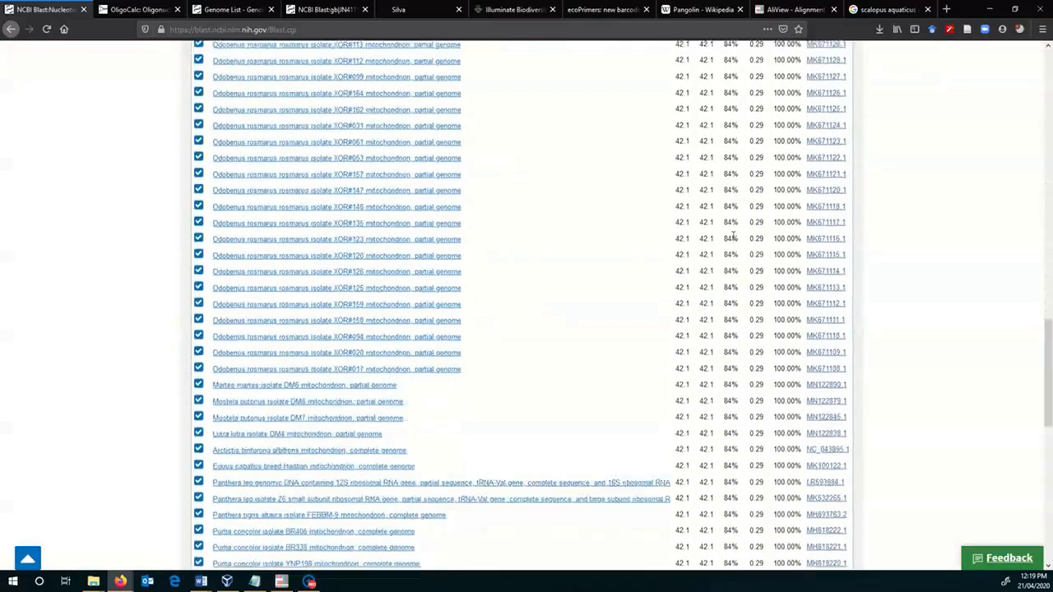
pyautogui.scroll(-5, 732, 235)
pyautogui.scroll(10, 733, 238)
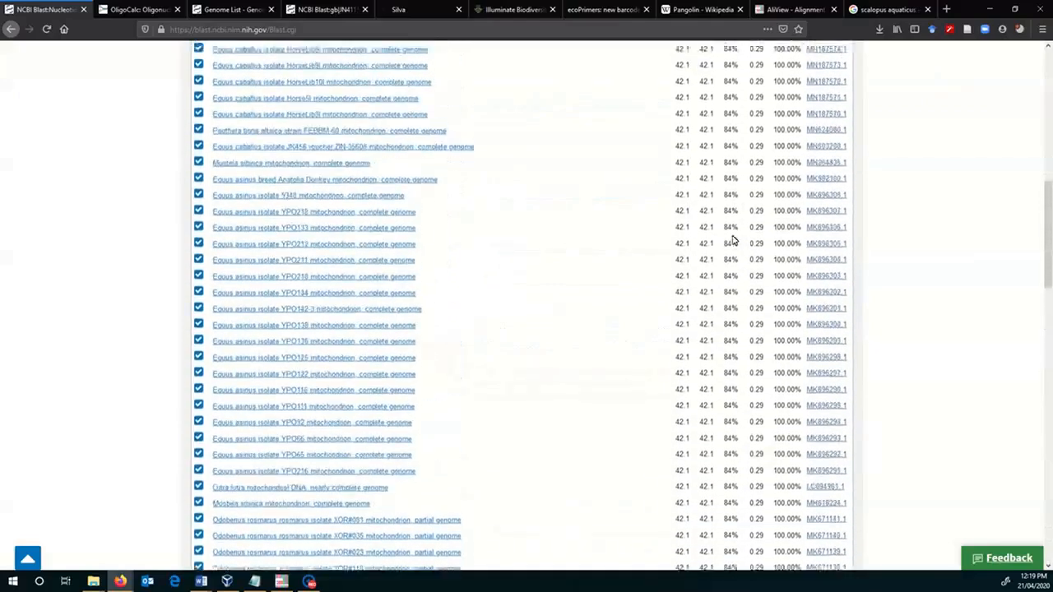
pyautogui.scroll(8, 733, 238)
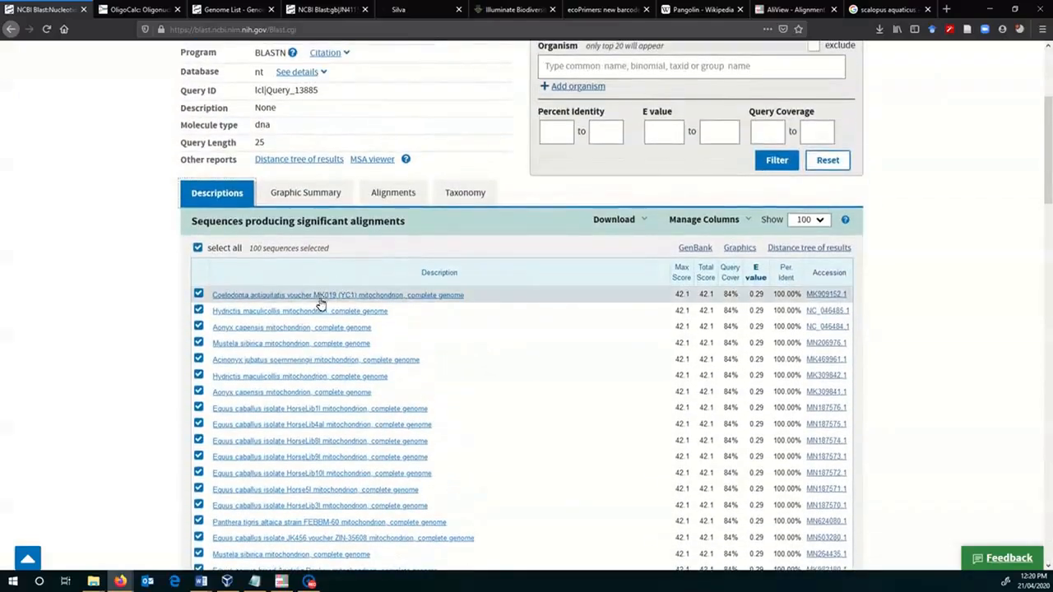
# - Examine the pairwise alignments of the R444 primer with the BLAST hits, and close the results page
pyautogui.click(383, 194)
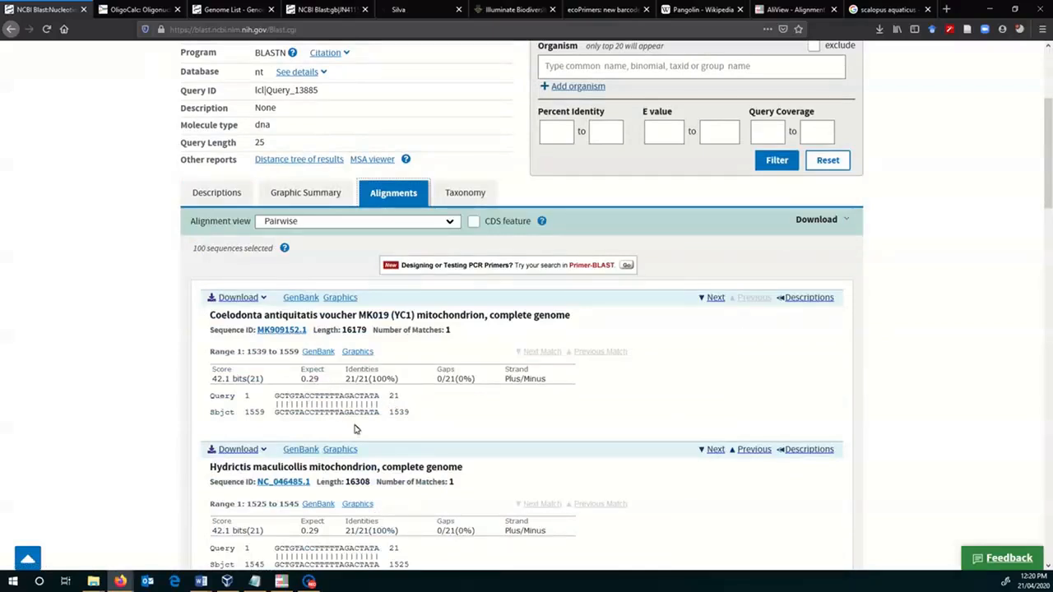
pyautogui.scroll(-2, 407, 475)
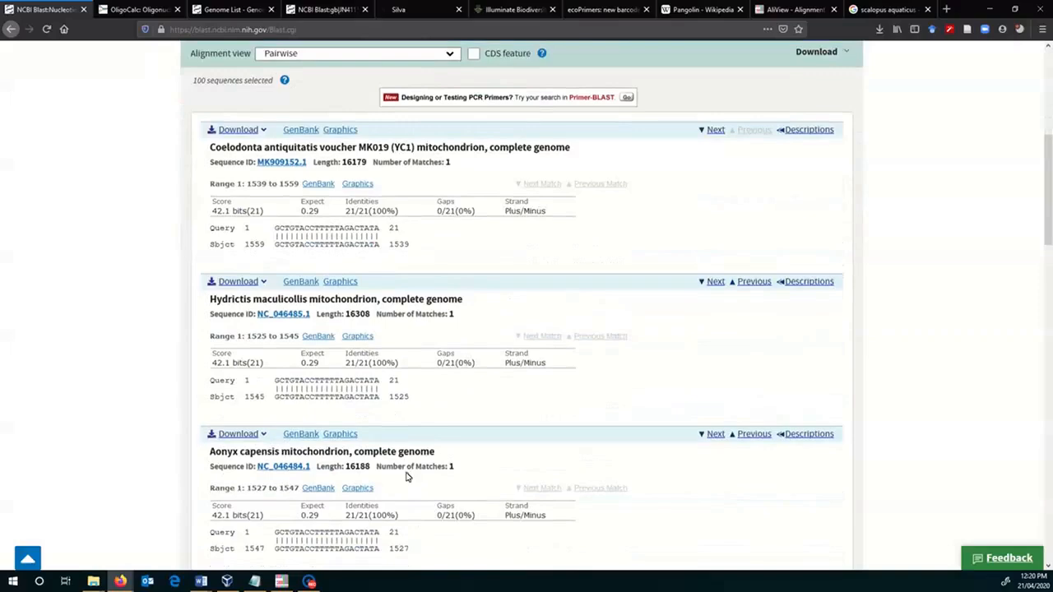
pyautogui.scroll(1, 408, 470)
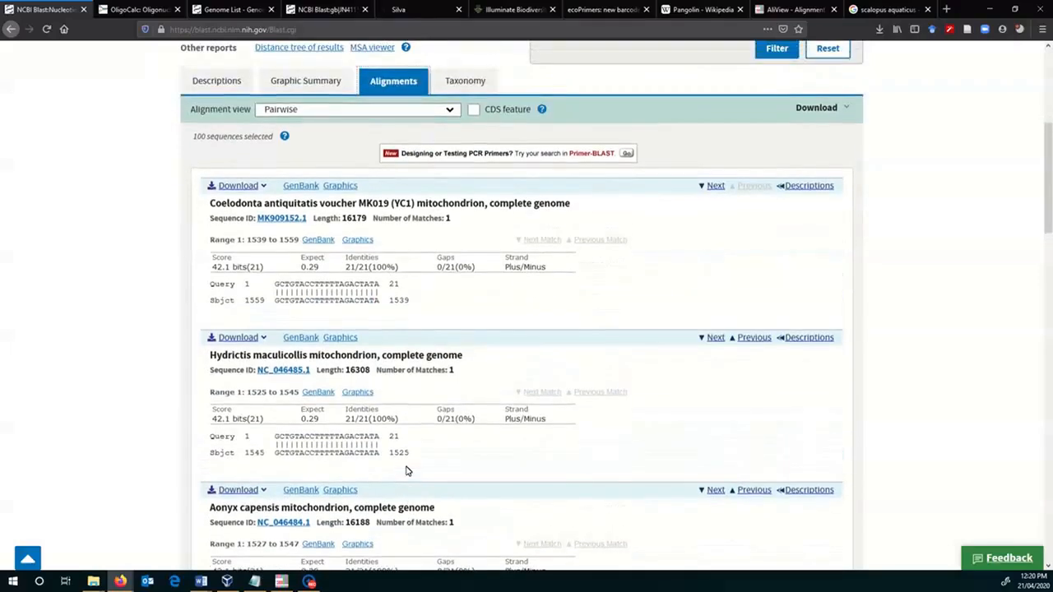
pyautogui.scroll(-2, 406, 471)
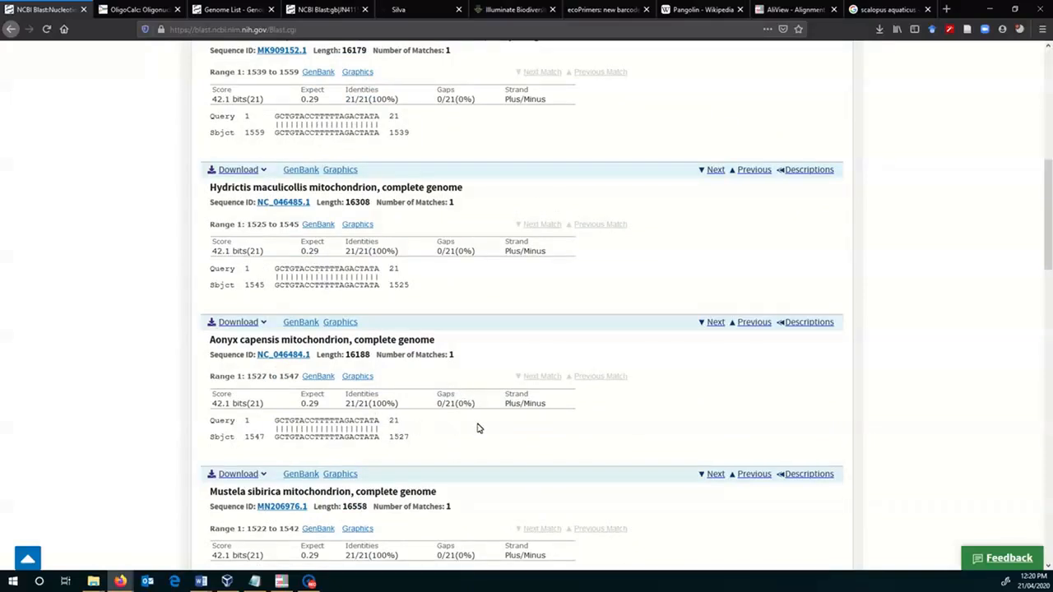
pyautogui.scroll(-7, 477, 428)
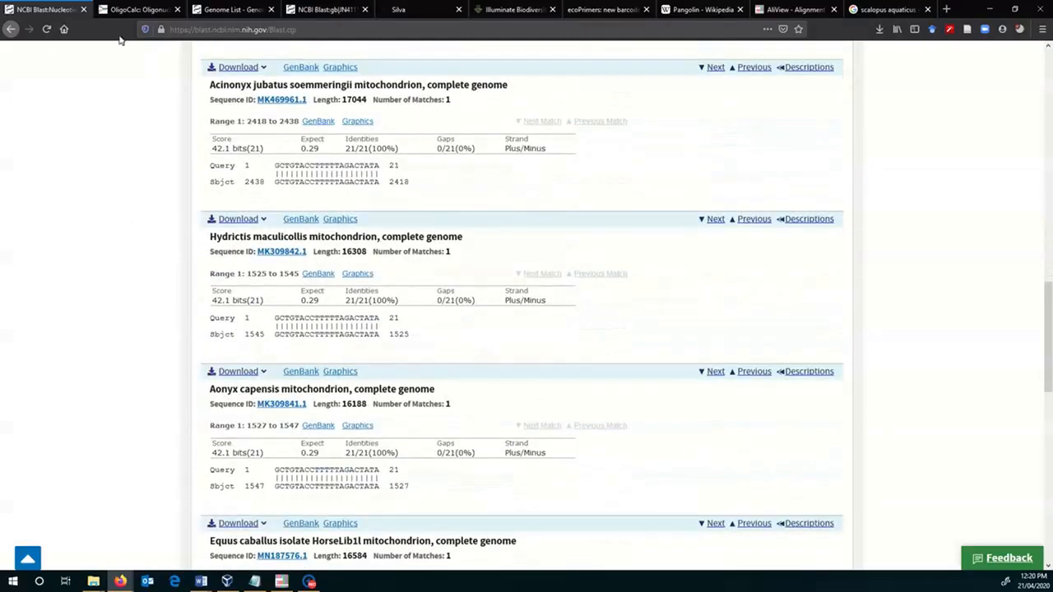
pyautogui.click(82, 12)
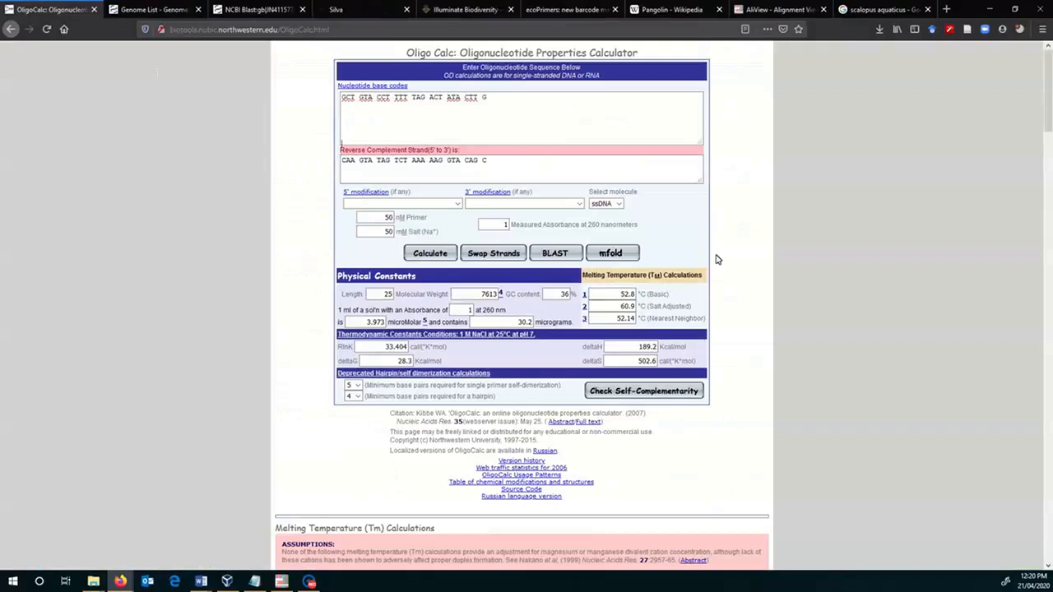
pyautogui.scroll(-2, 716, 259)
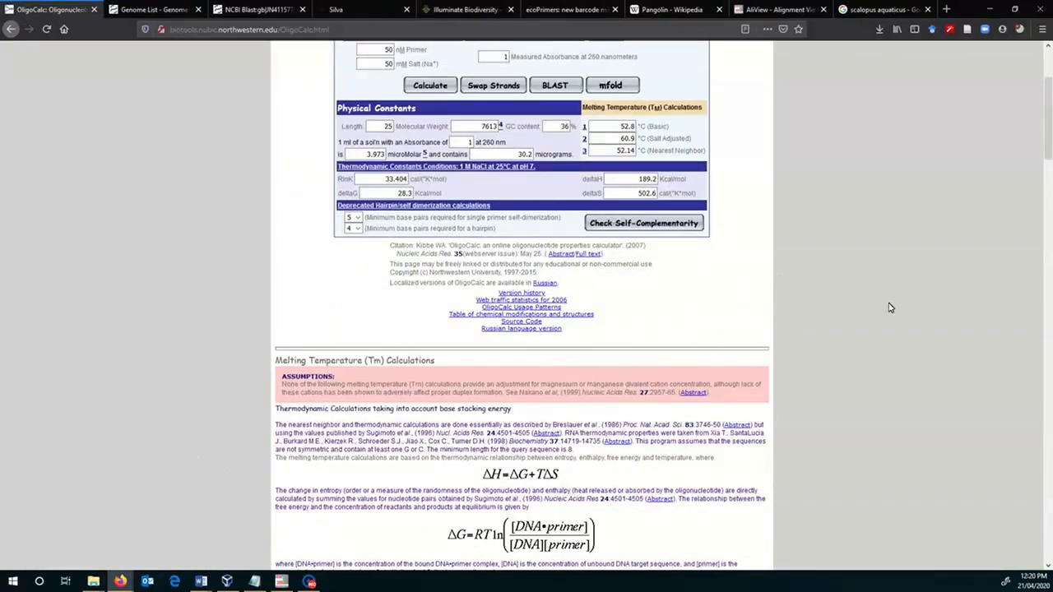
pyautogui.scroll(2, 889, 302)
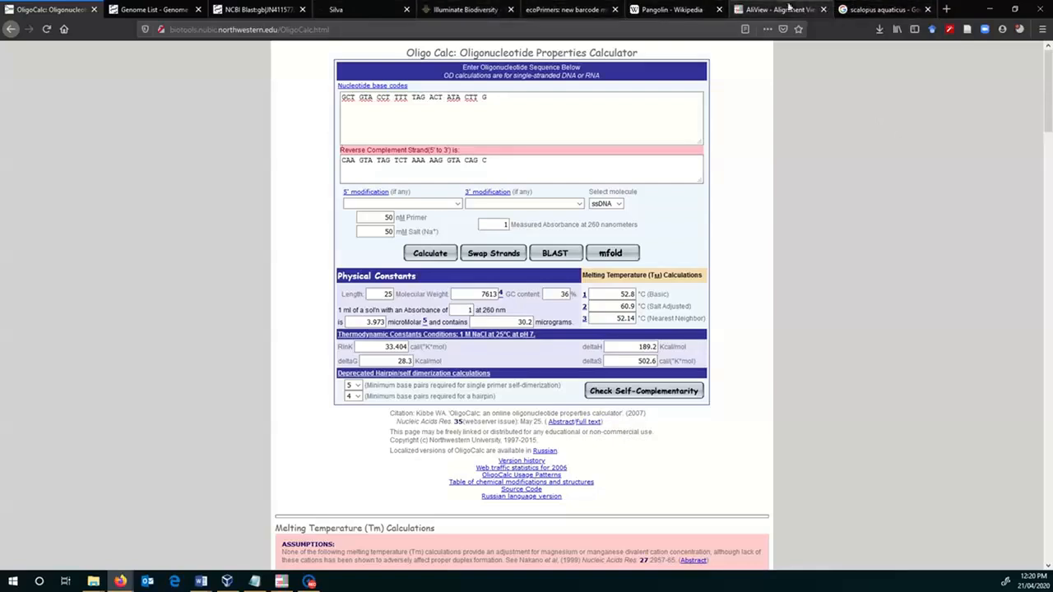
pyautogui.click(568, 9)
pyautogui.click(482, 12)
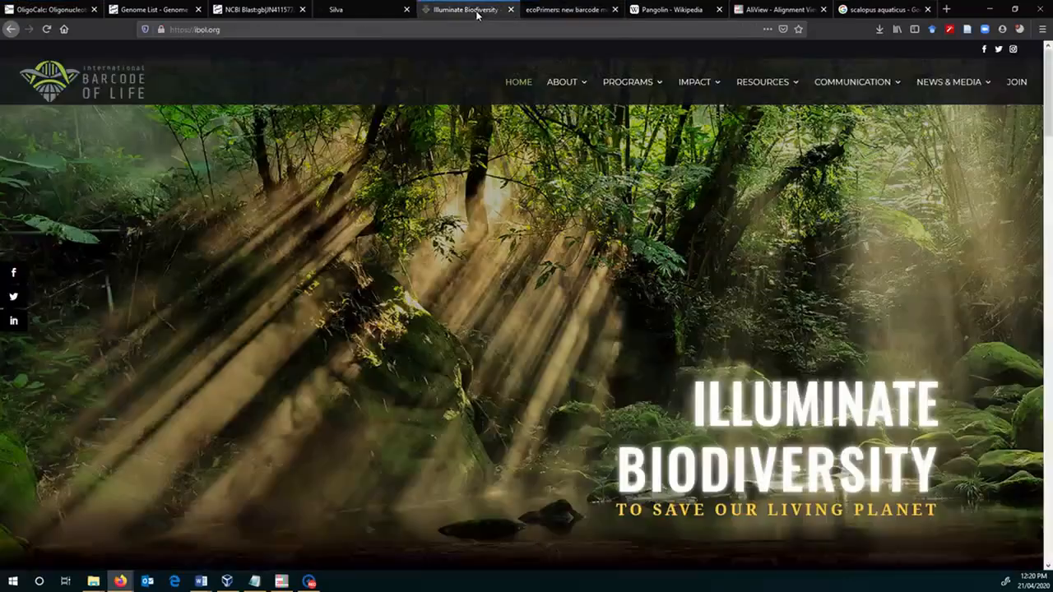
pyautogui.click(384, 10)
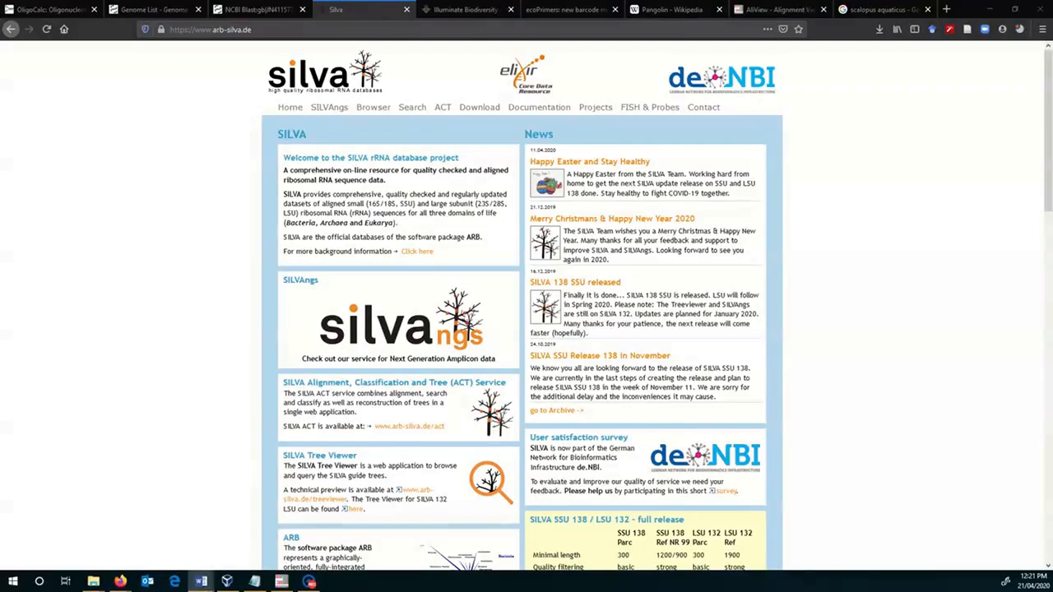
# - Bring the Amplicon manual's Word window fully into view, return to its first page and maximize the window
pyautogui.moveTo(0, 51); pyautogui.dragTo(594, 119)
pyautogui.moveTo(919, 432); pyautogui.dragTo(919, 145)
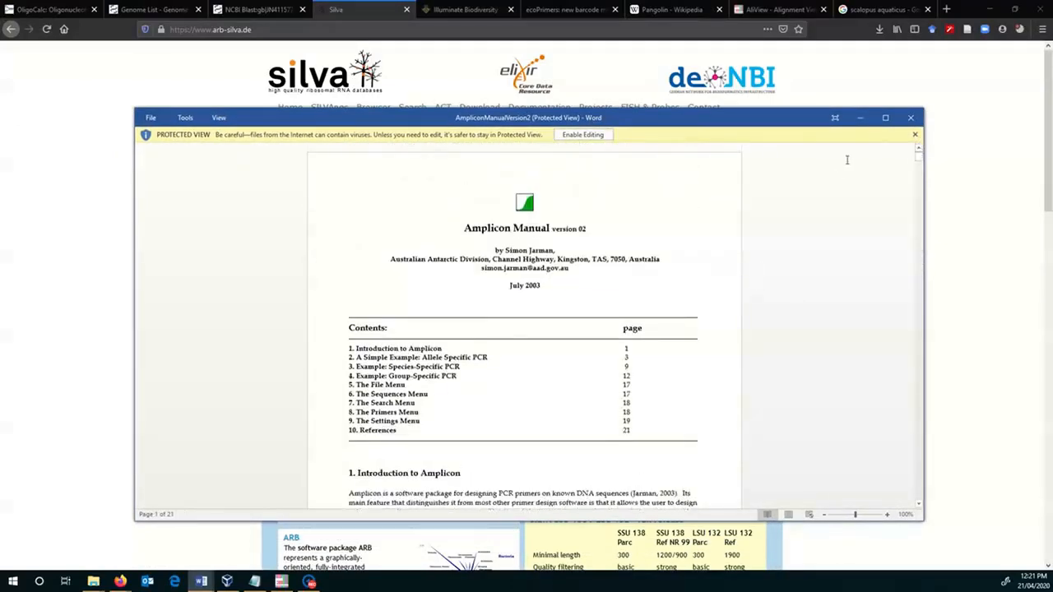
pyautogui.click(885, 118)
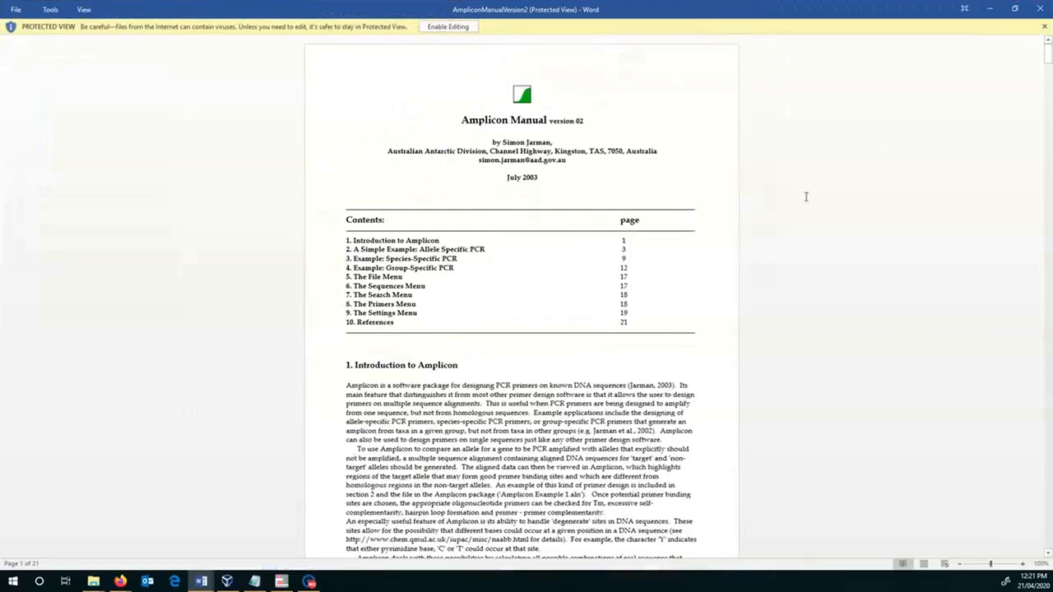
# - Skim the Amplicon manual from the introduction and allele-specific PCR example to the Sequences and Search menu sections, and close the document
pyautogui.scroll(-20, 807, 197)
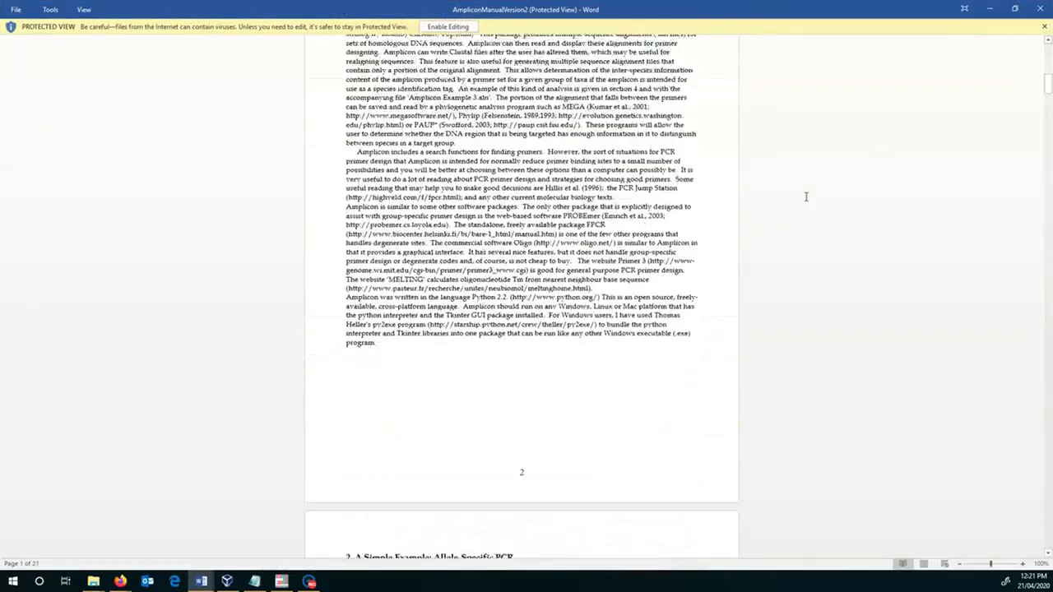
pyautogui.scroll(-10, 806, 197)
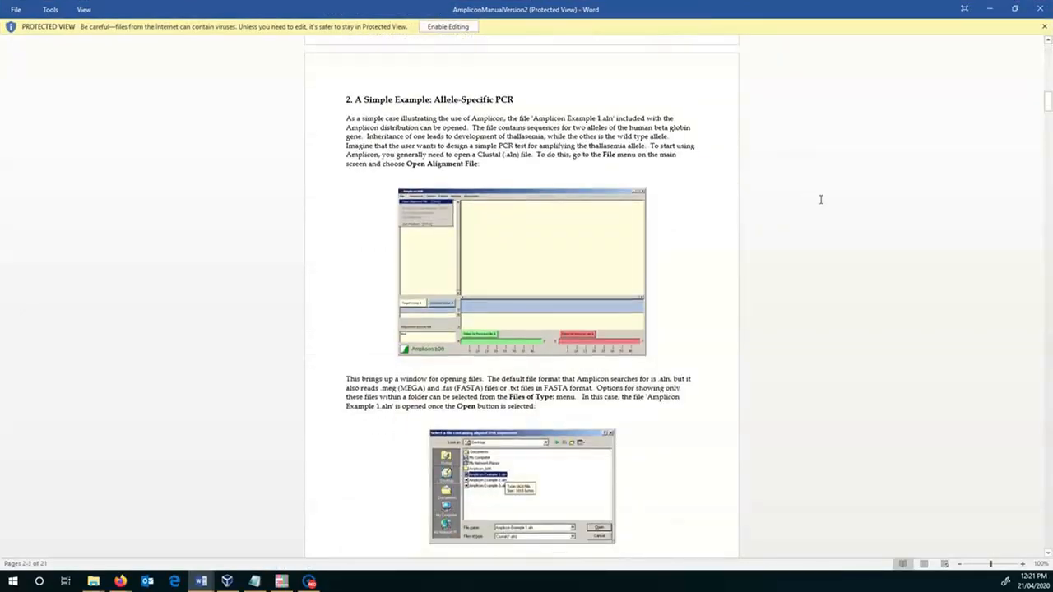
pyautogui.scroll(-2, 891, 225)
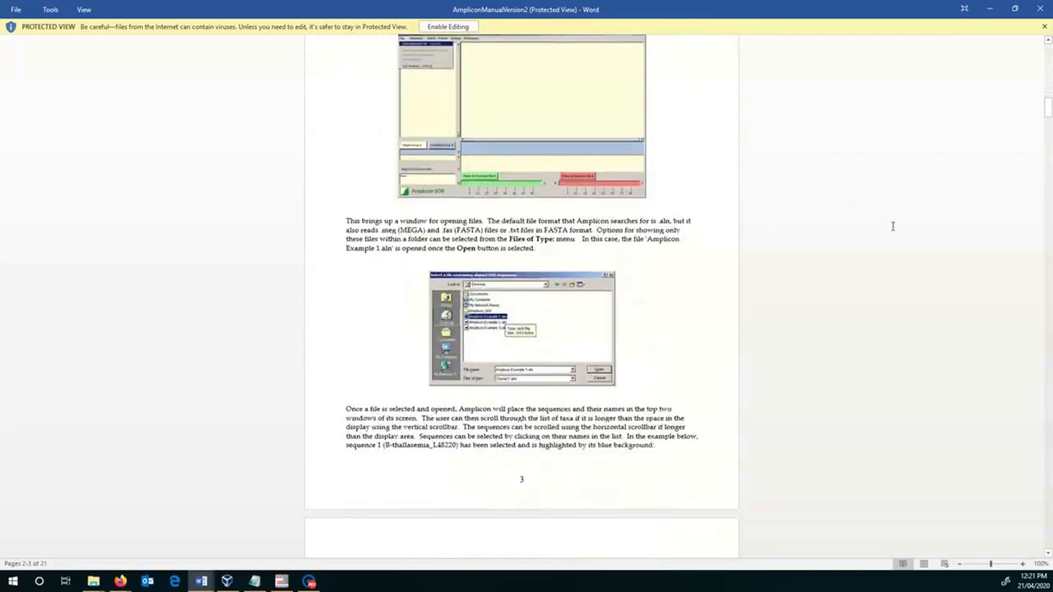
pyautogui.scroll(-20, 893, 226)
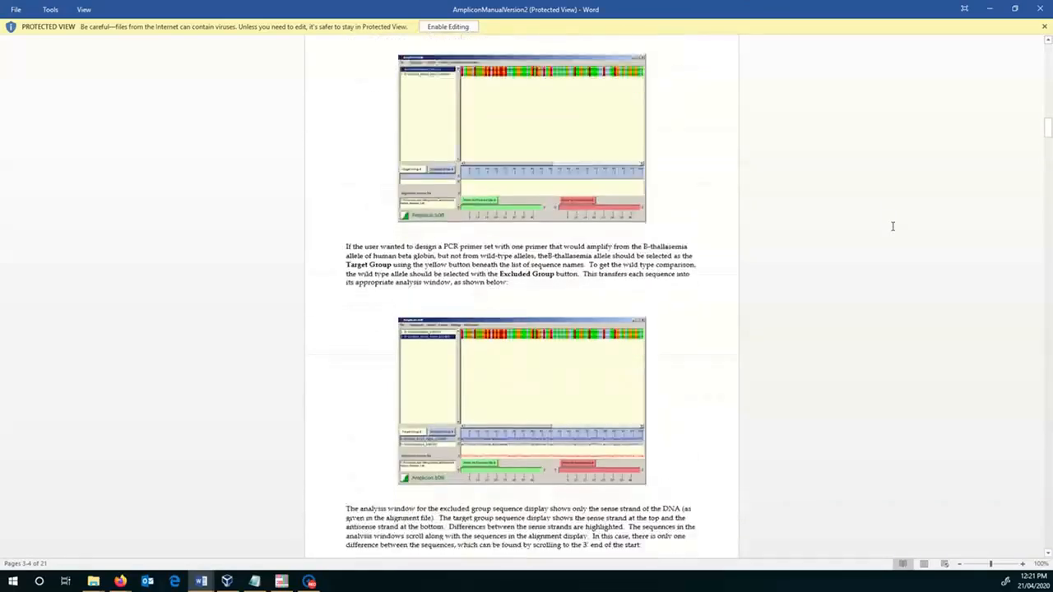
pyautogui.scroll(-20, 892, 226)
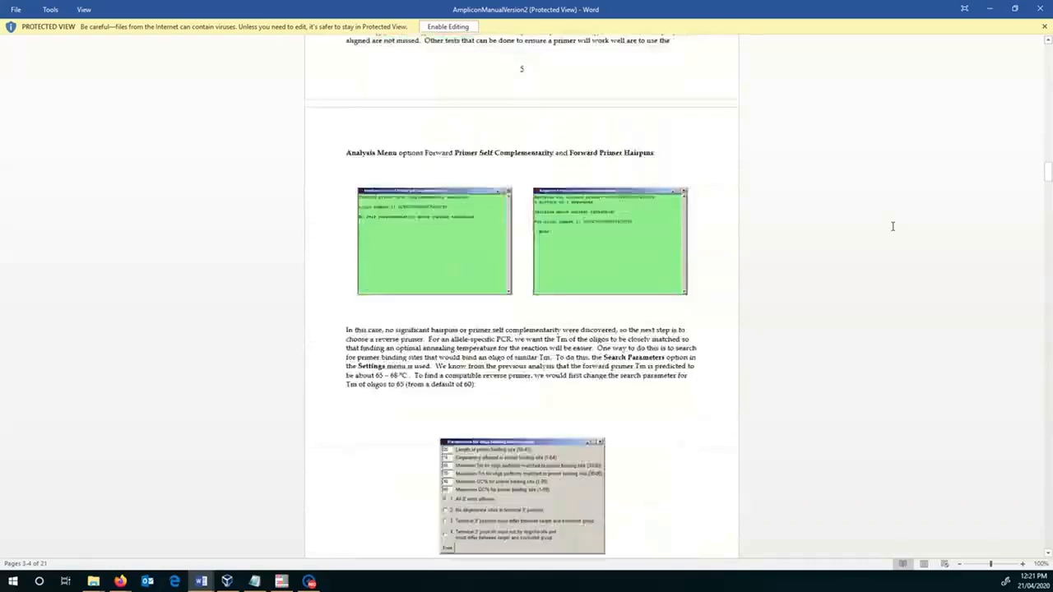
pyautogui.scroll(-5, 943, 236)
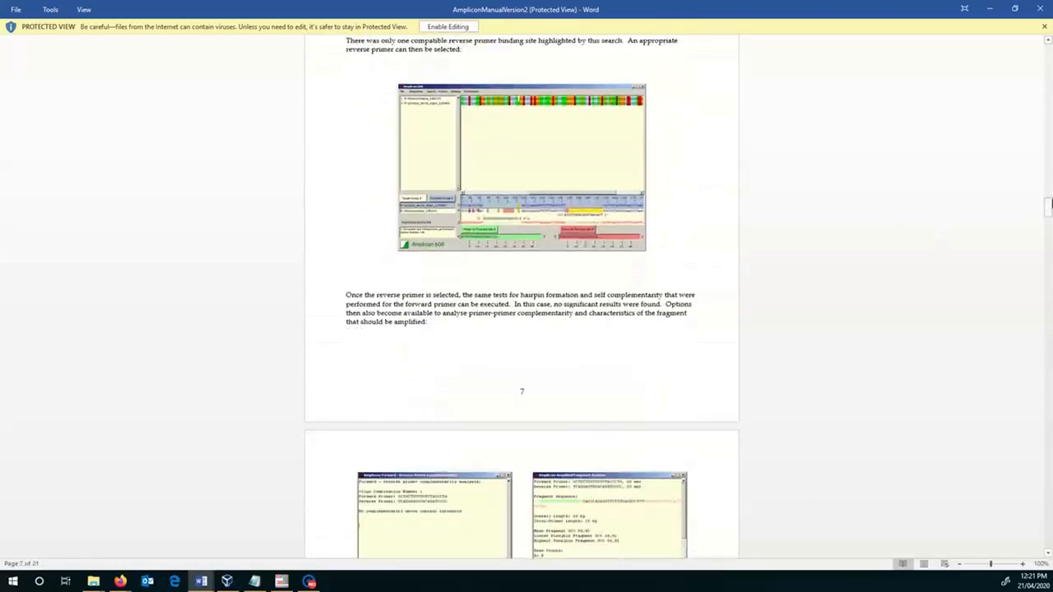
pyautogui.moveTo(1047, 203); pyautogui.dragTo(1049, 449)
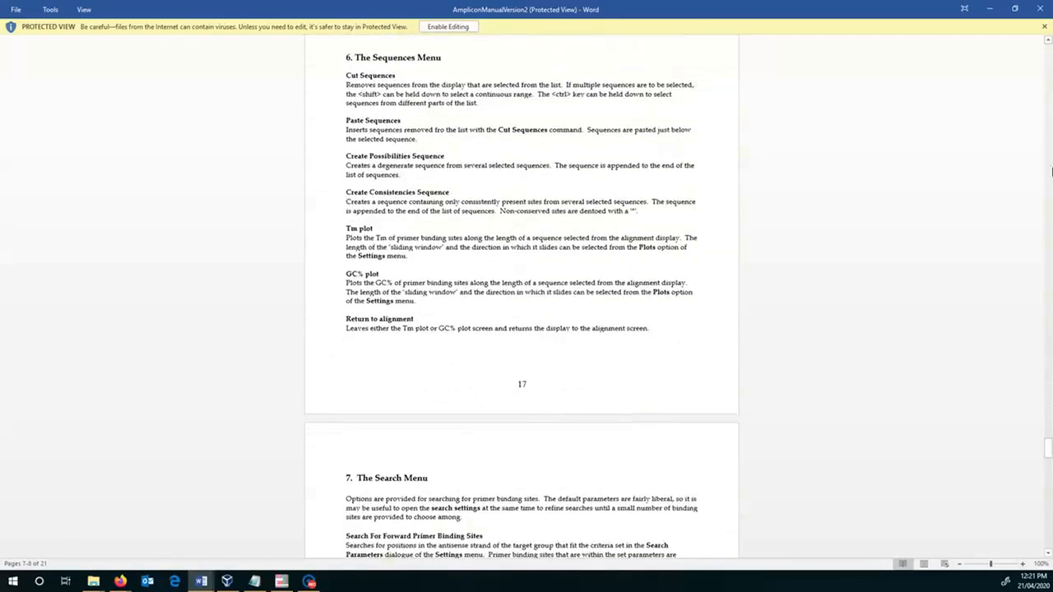
pyautogui.click(1041, 8)
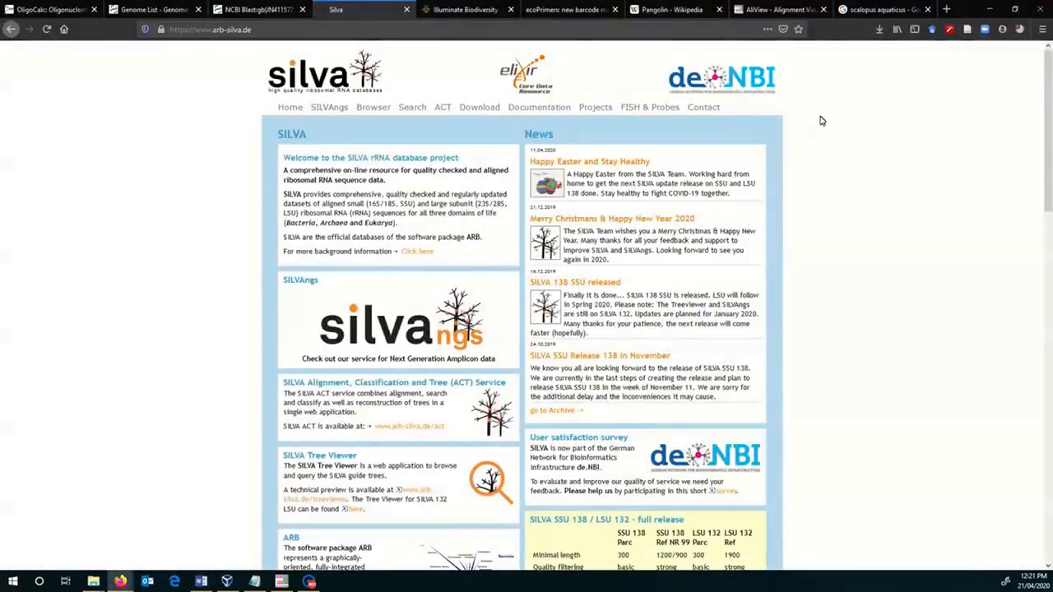
# - Switch to the ecoPrimers documentation page in Firefox and open the OBITools 1.01.22 documentation home page from it
pyautogui.click(578, 9)
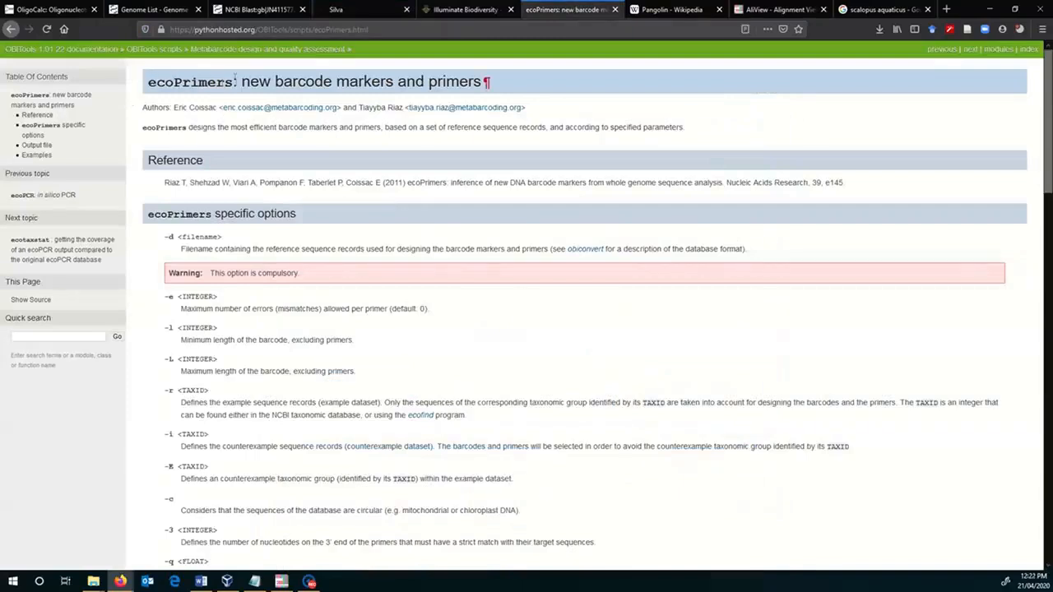
pyautogui.click(15, 52)
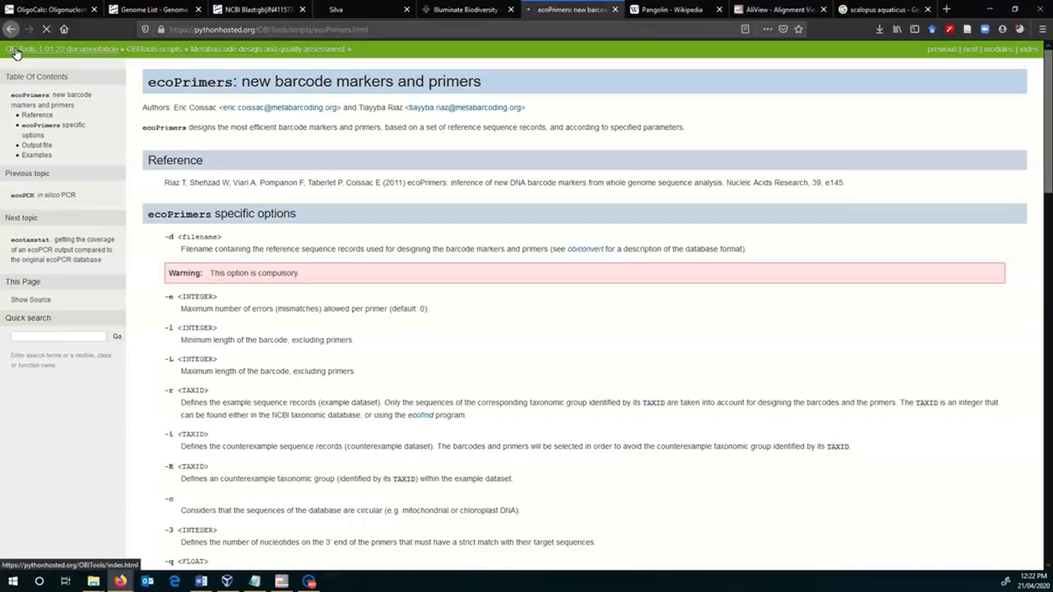
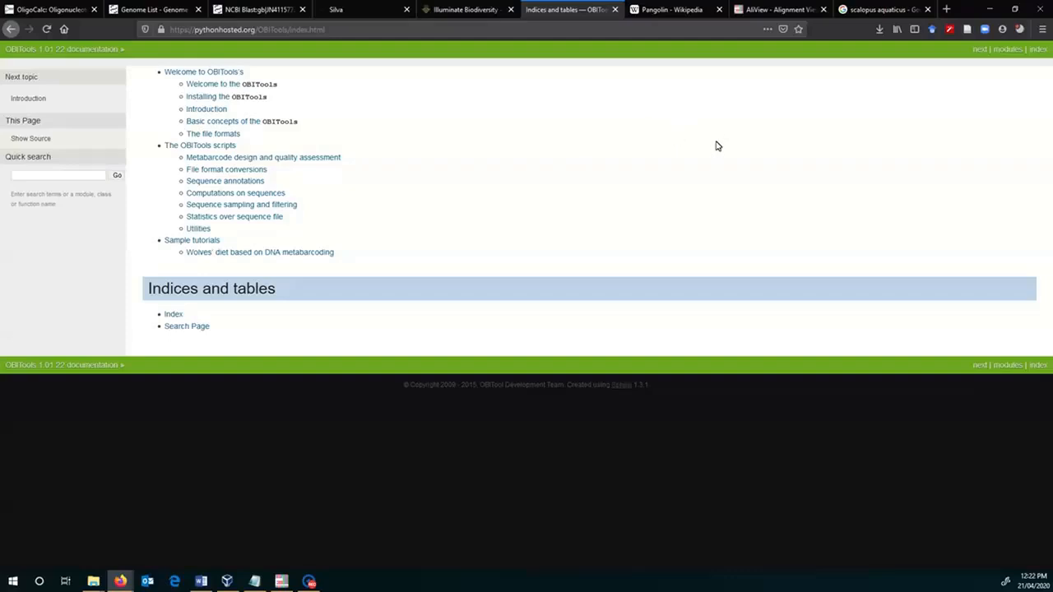
# - Search the web for "timetree" from a new browser tab
pyautogui.click(947, 9)
pyautogui.click(544, 162)
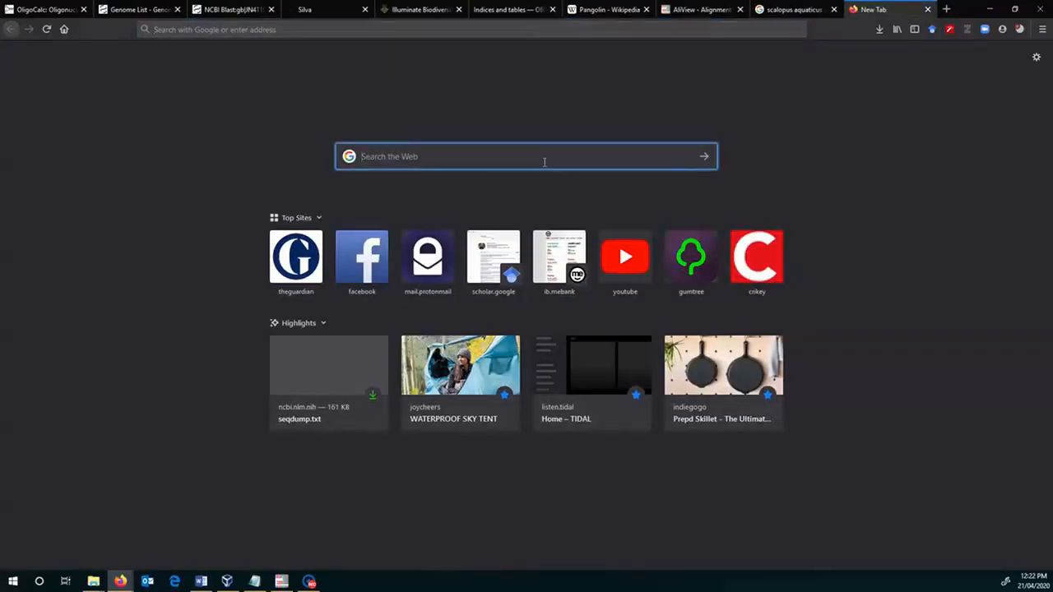
pyautogui.write('timetree')
pyautogui.press('Return')
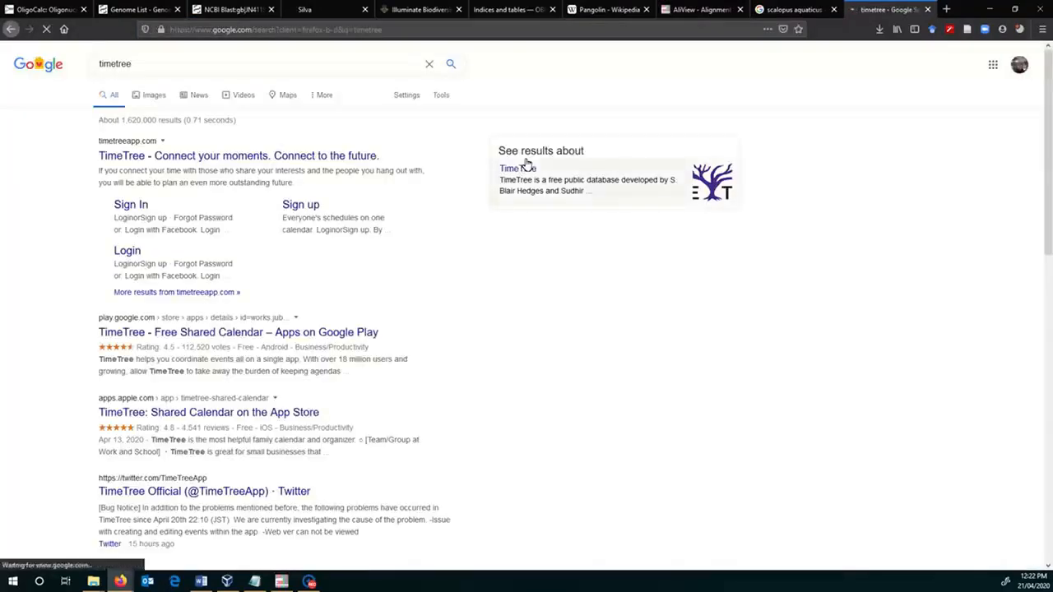
pyautogui.click(357, 162)
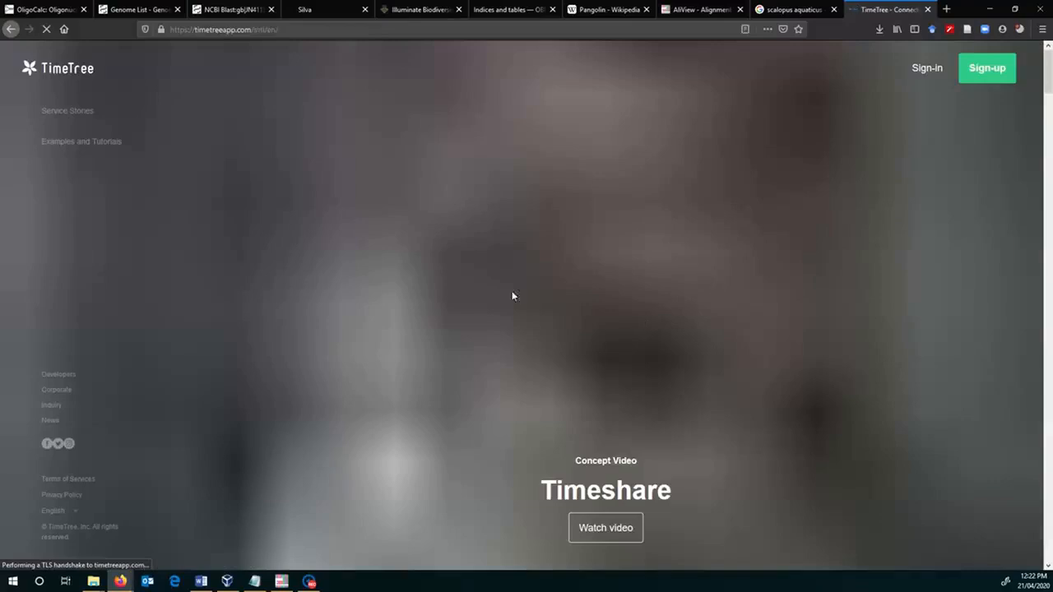
pyautogui.click(10, 29)
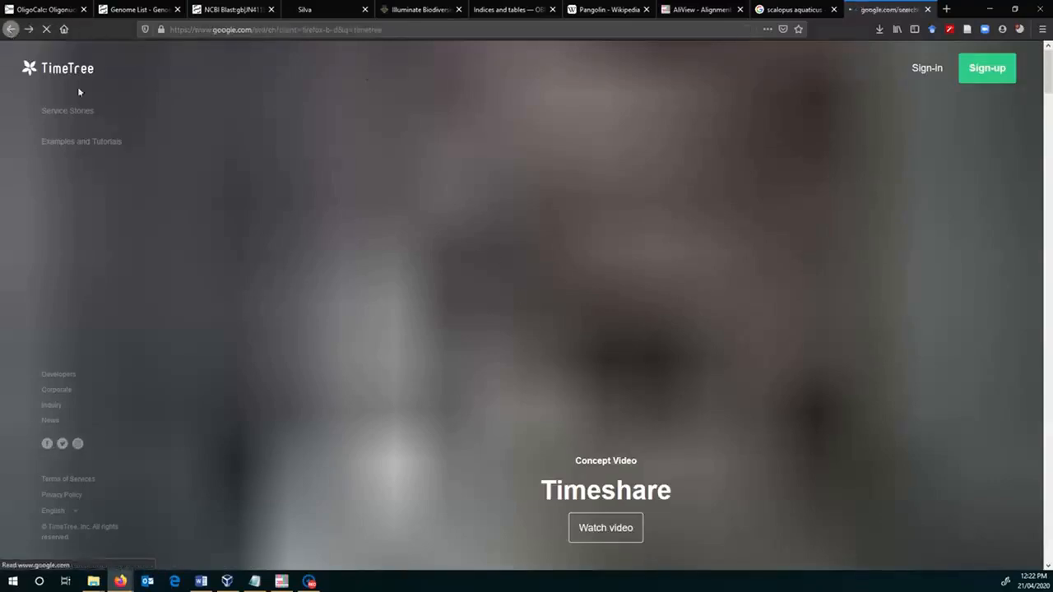
pyautogui.scroll(-3, 443, 321)
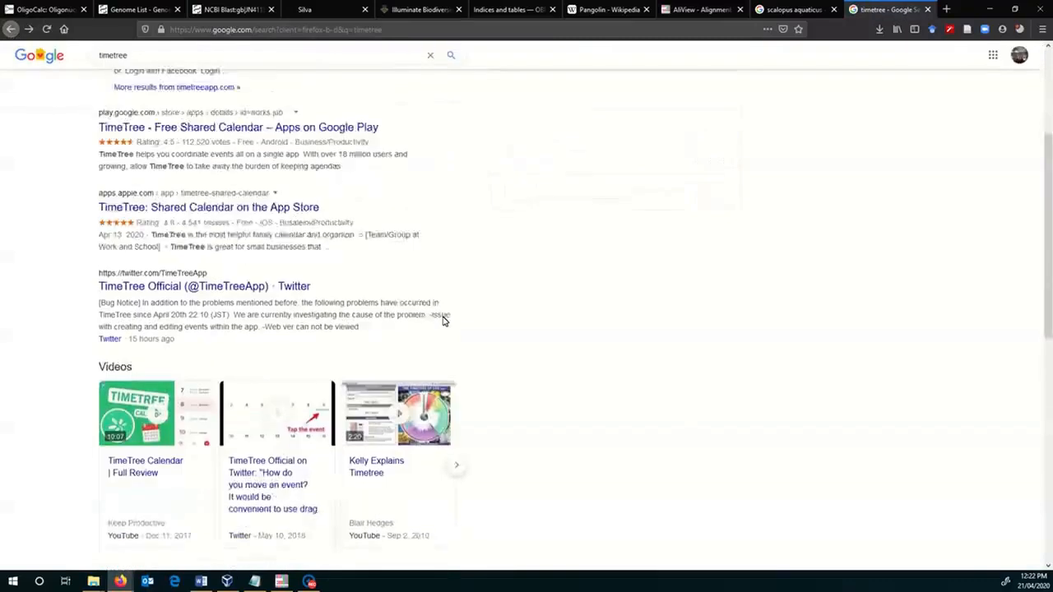
pyautogui.scroll(3, 443, 321)
pyautogui.click(208, 64)
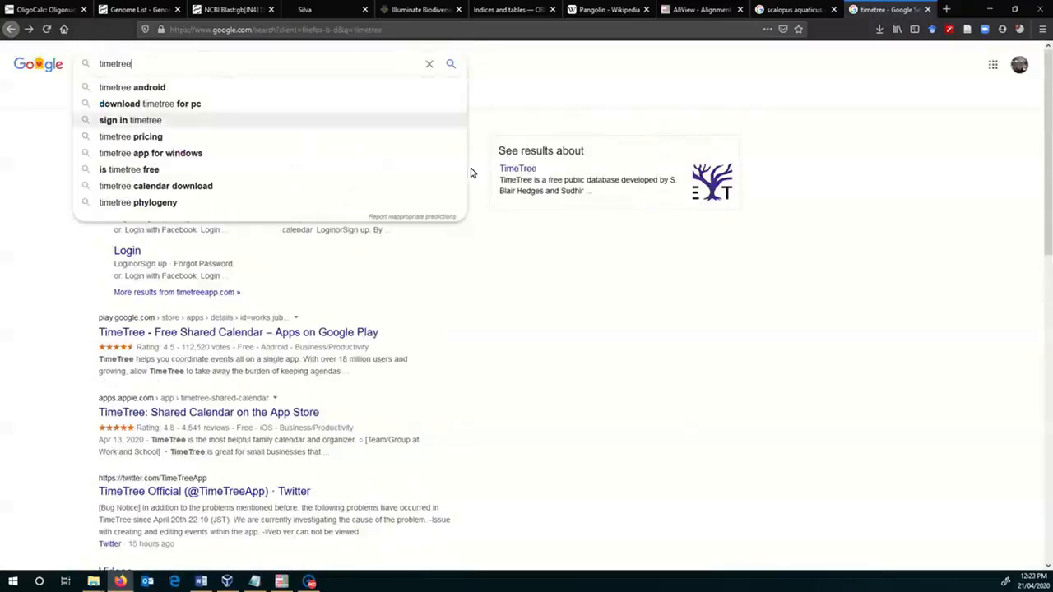
# - Refine the search to the TimeTree public database and open its site, TimeTree :: The Timescale of Life
pyautogui.click(517, 169)
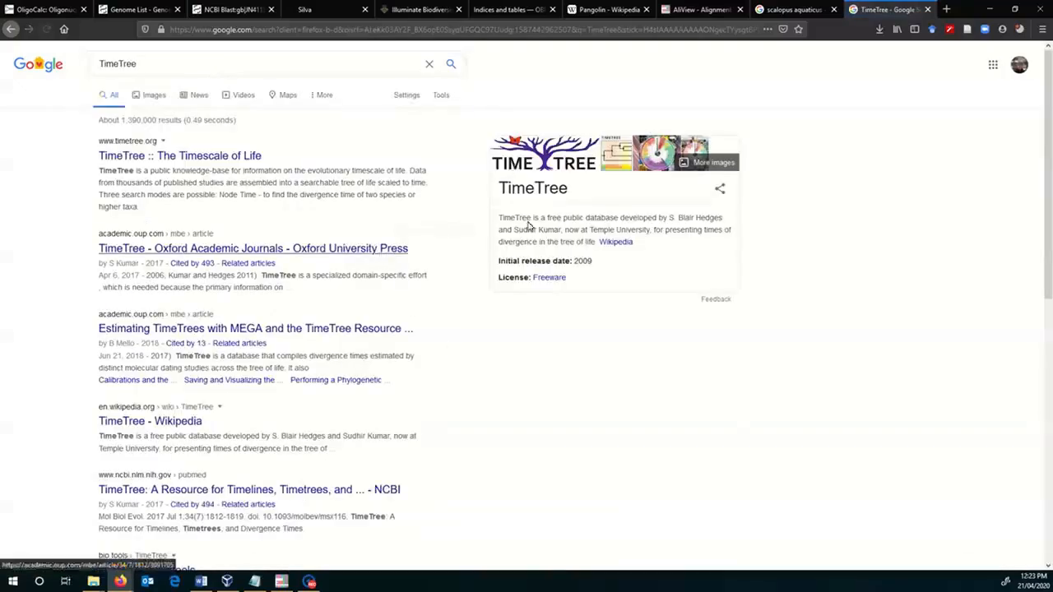
pyautogui.click(227, 155)
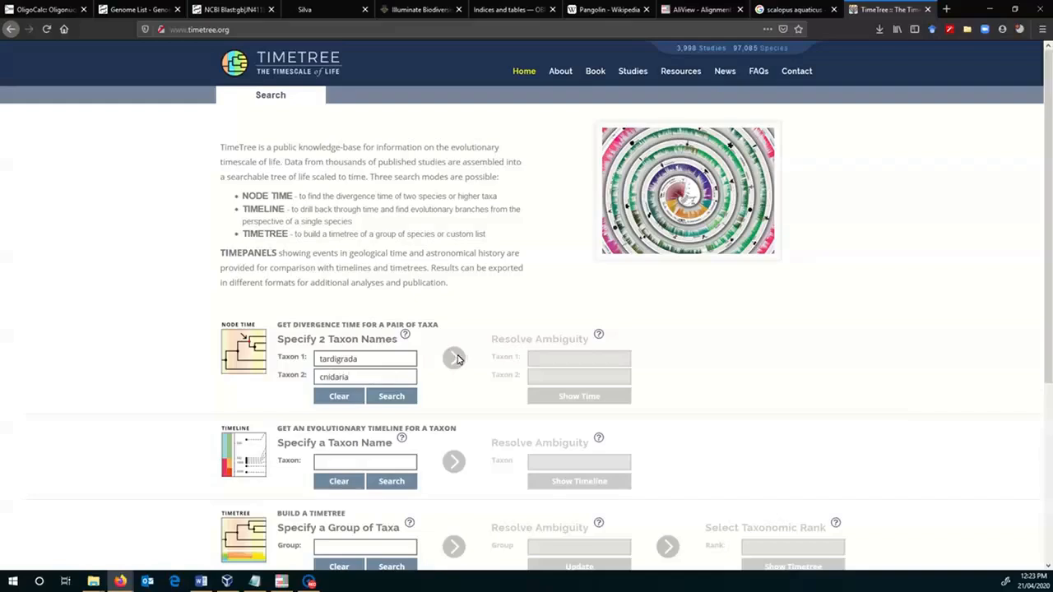
# - Look up the pairwise divergence time for tardigrada and cnidaria, and review the chart and the table of molecular time estimates
pyautogui.click(391, 398)
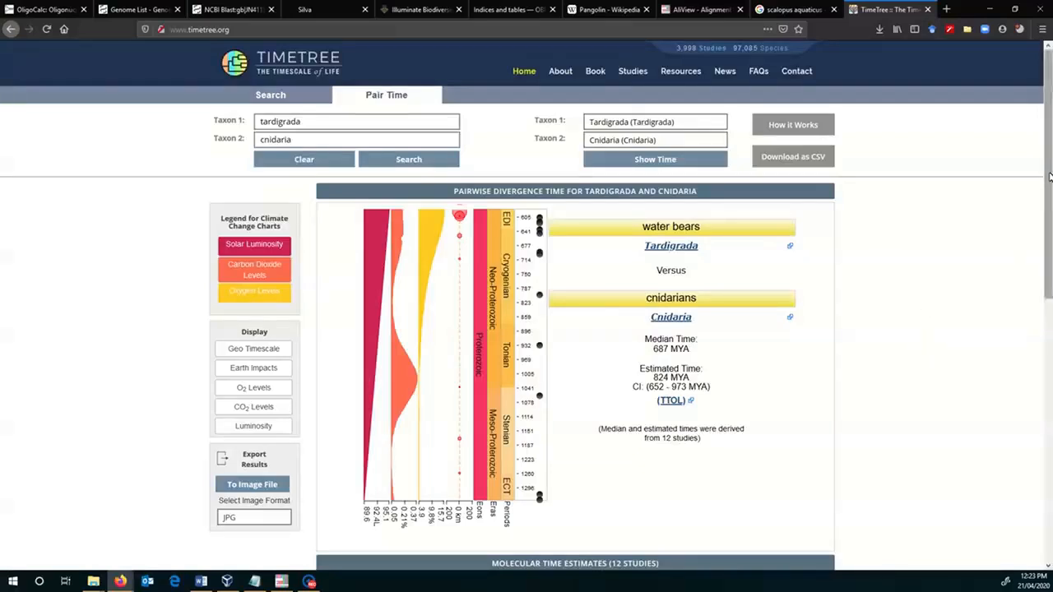
pyautogui.moveTo(1047, 185); pyautogui.dragTo(1051, 234)
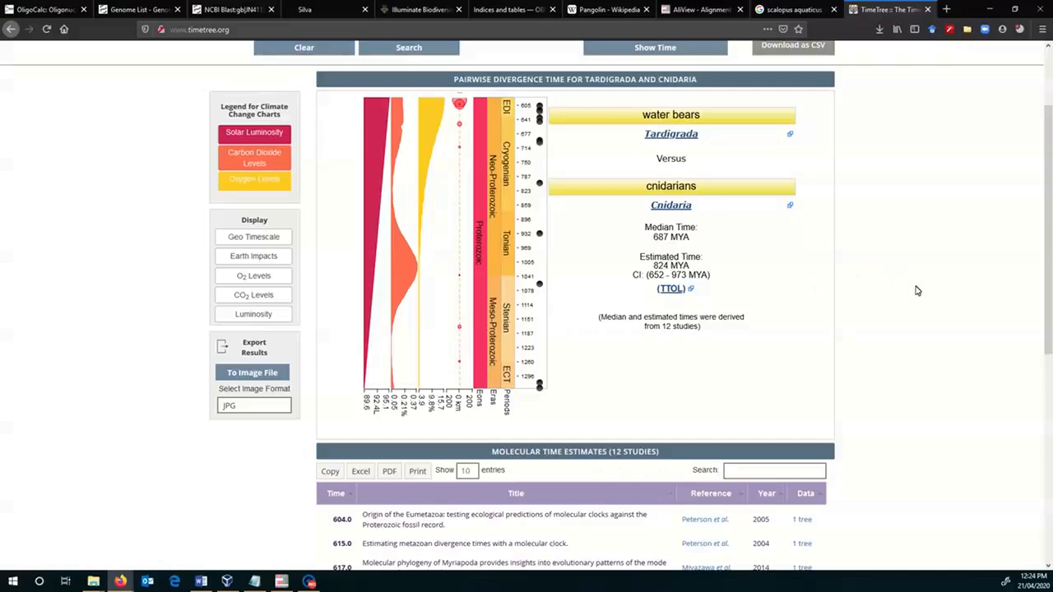
pyautogui.scroll(-3, 918, 293)
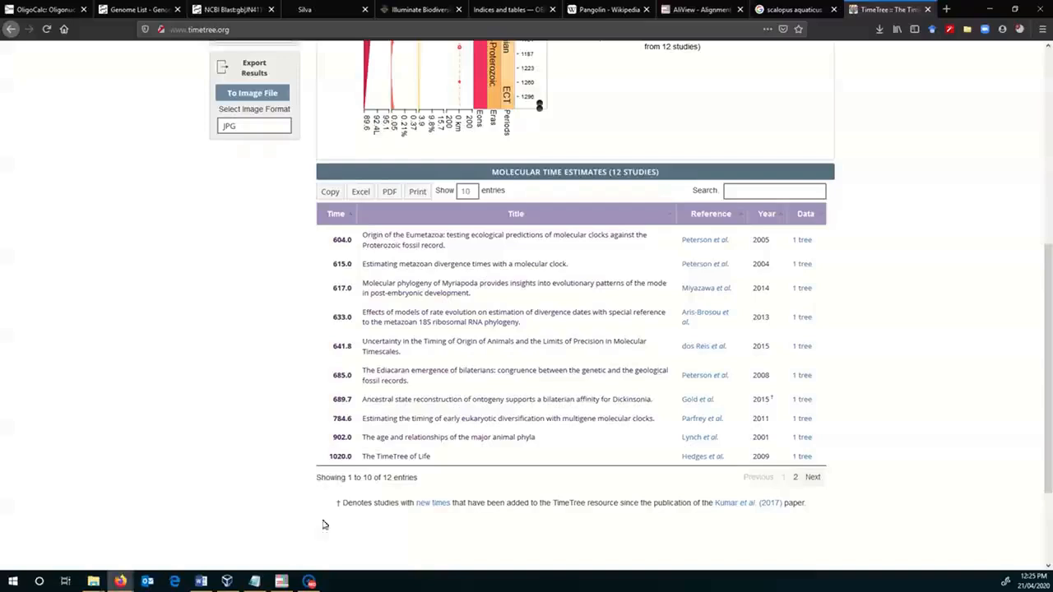
# - Switch to the Pangolins document in Notepad
pyautogui.click(262, 582)
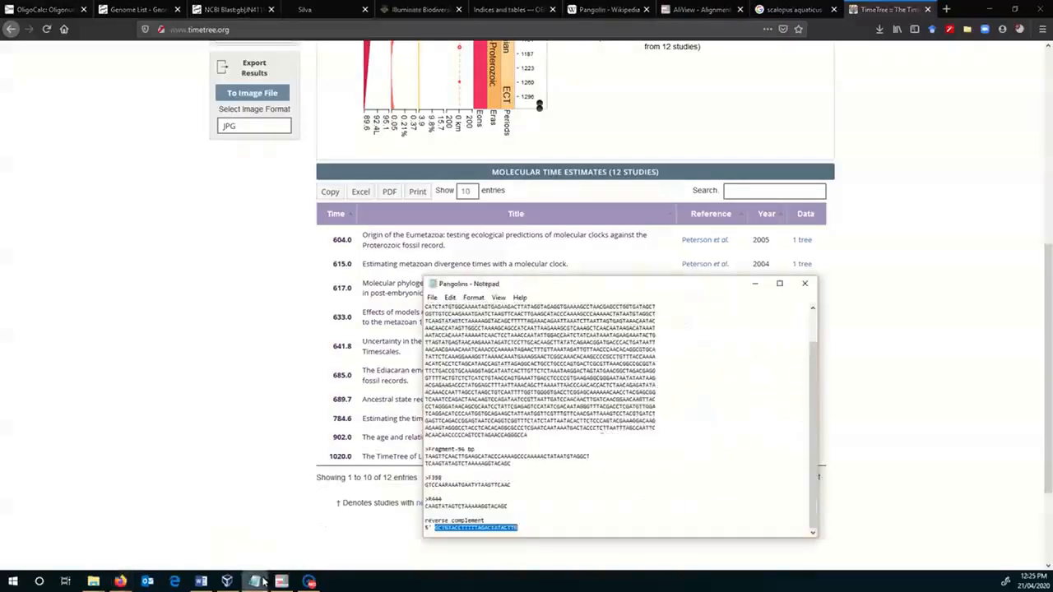